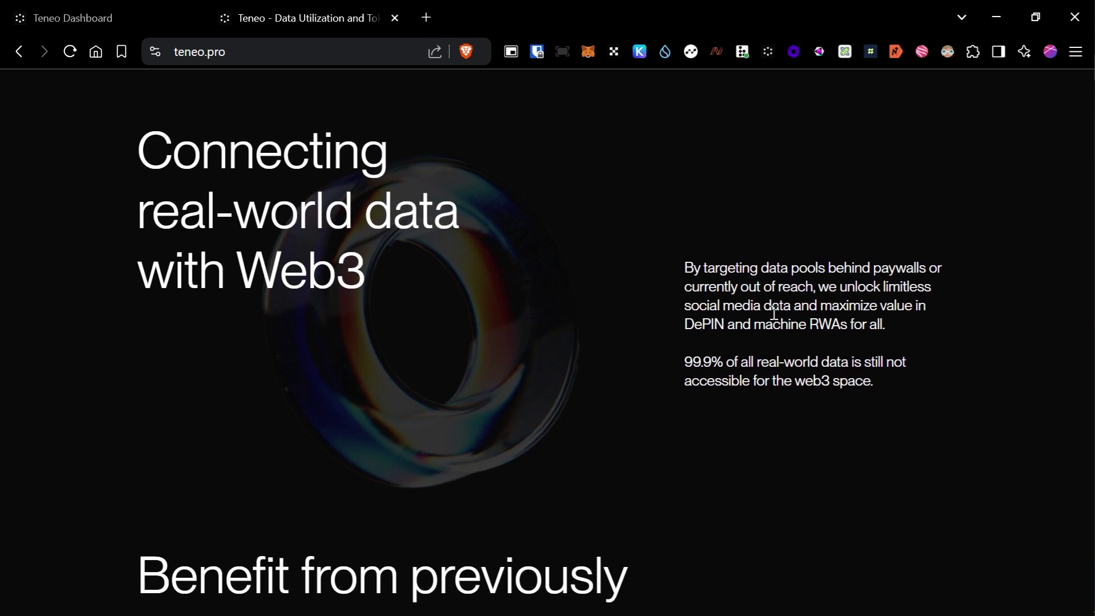
- Read through the homepage's Untapped Data benefits and the three Product Suite offerings
{"action": "scroll", "coordinate": [848, 317], "scroll_direction": "down", "scroll_amount": 8}
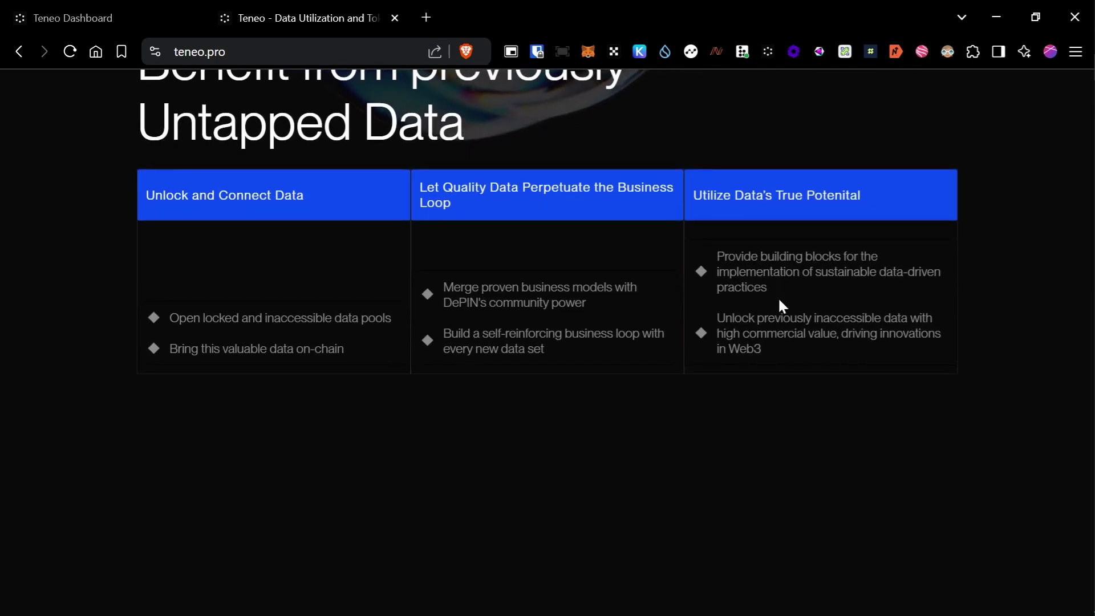
{"action": "scroll", "coordinate": [778, 299], "scroll_direction": "down", "scroll_amount": 8}
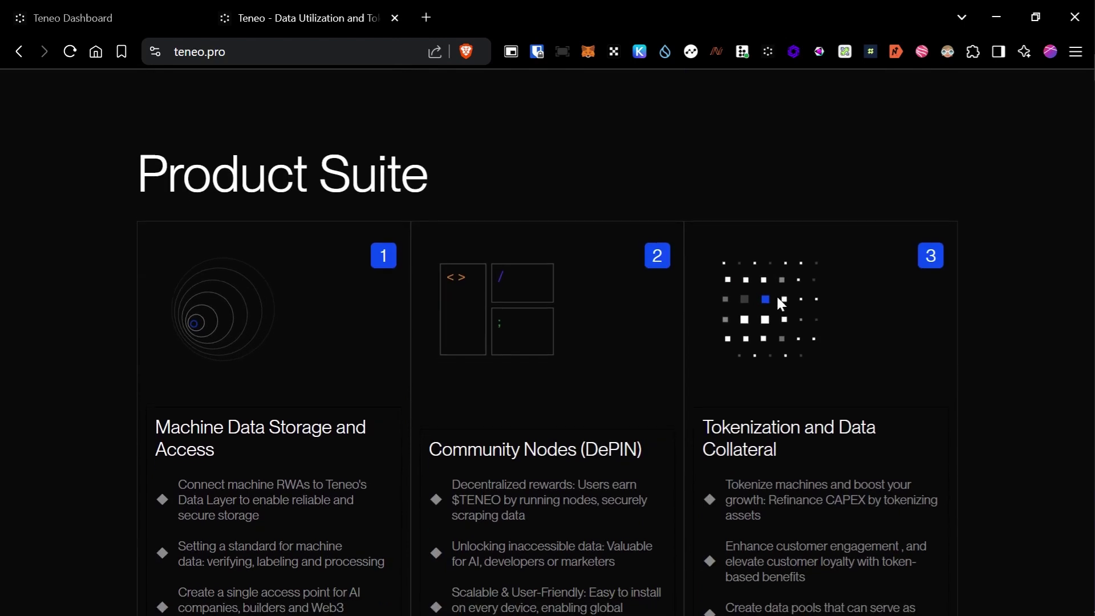
{"action": "scroll", "coordinate": [776, 297], "scroll_direction": "down", "scroll_amount": 2}
{"action": "scroll", "coordinate": [776, 297], "scroll_direction": "down", "scroll_amount": 2}
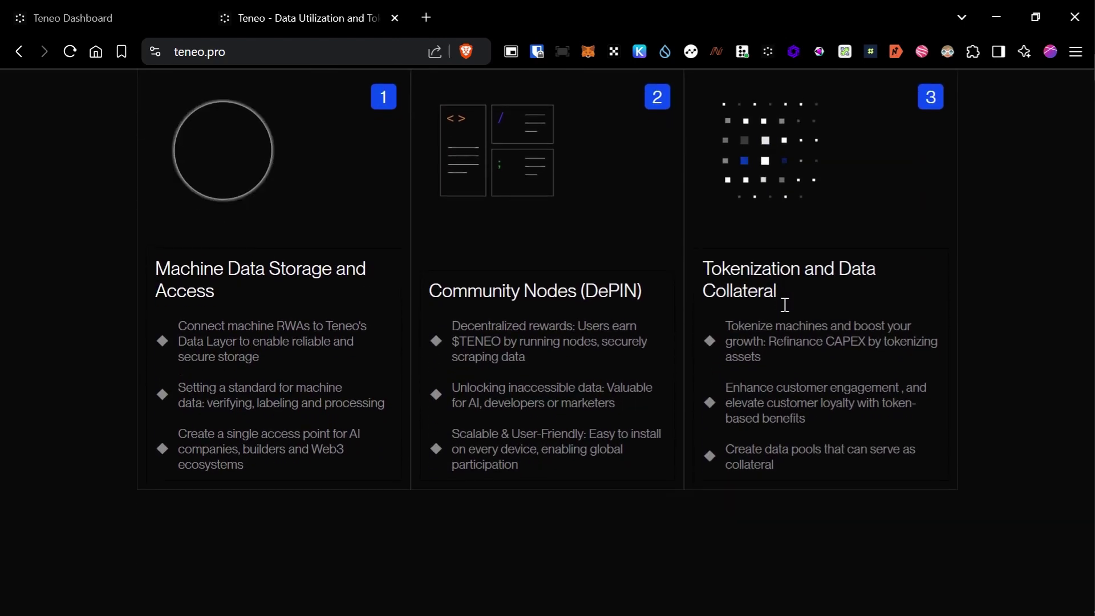
{"action": "scroll", "coordinate": [775, 297], "scroll_direction": "down", "scroll_amount": 4}
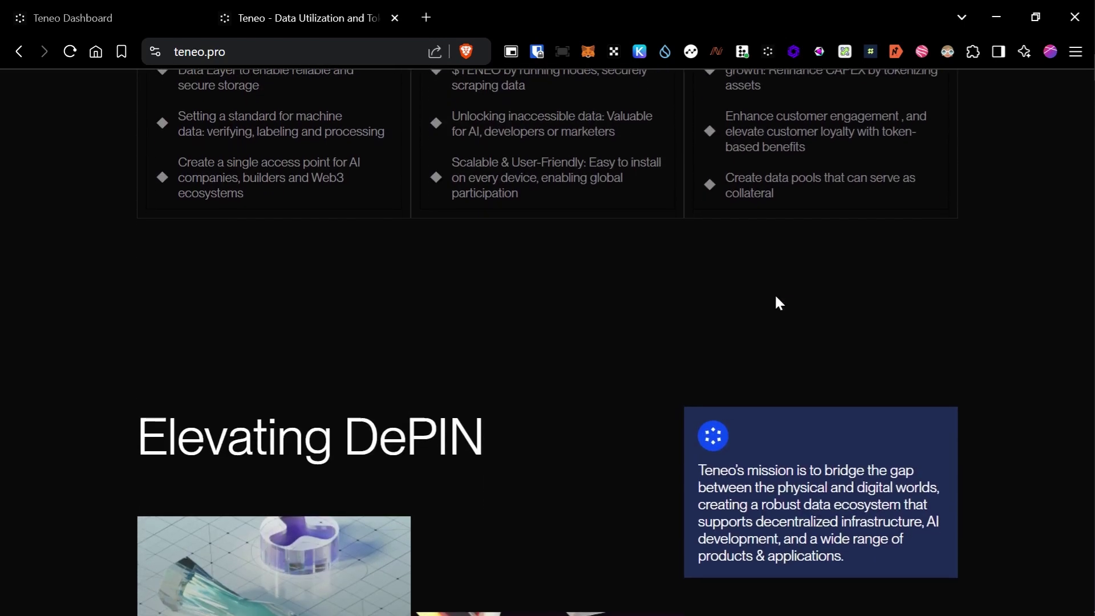
{"action": "scroll", "coordinate": [777, 297], "scroll_direction": "up", "scroll_amount": 3}
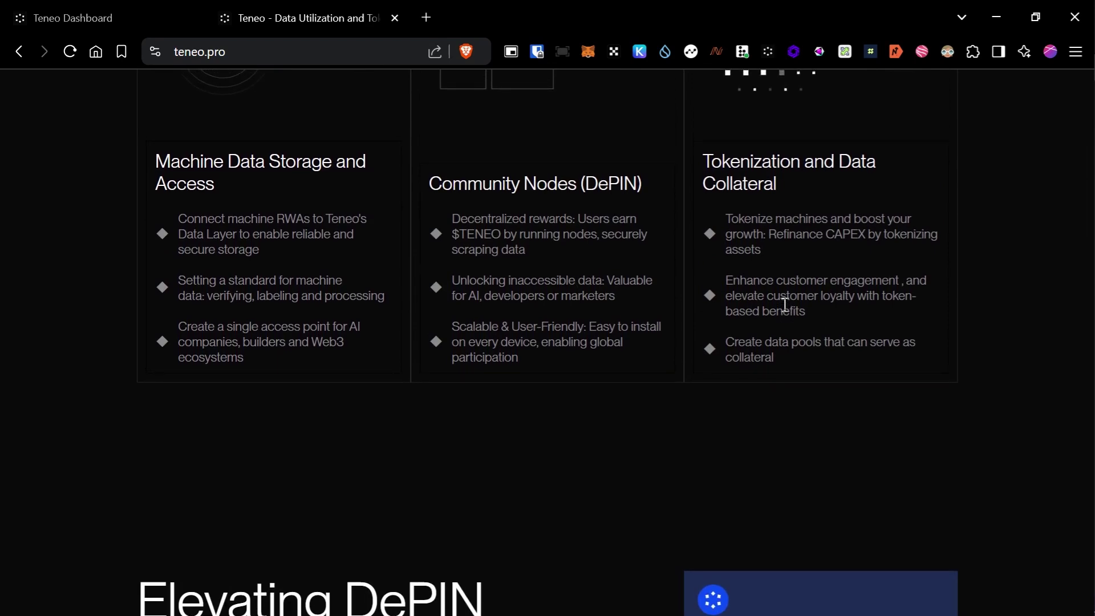
{"action": "scroll", "coordinate": [785, 305], "scroll_direction": "up", "scroll_amount": 2}
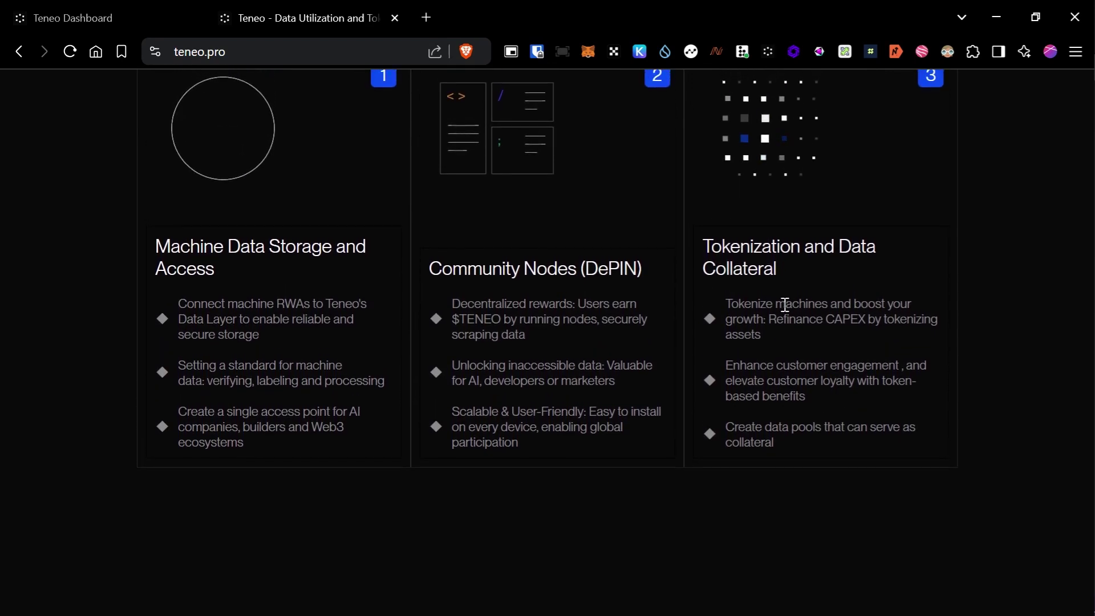
{"action": "scroll", "coordinate": [785, 305], "scroll_direction": "up", "scroll_amount": 3}
- Highlight the Community Nodes (DePIN) heading and its text on users earning $TENEO by running nodes
{"action": "right_click", "coordinate": [775, 295]}
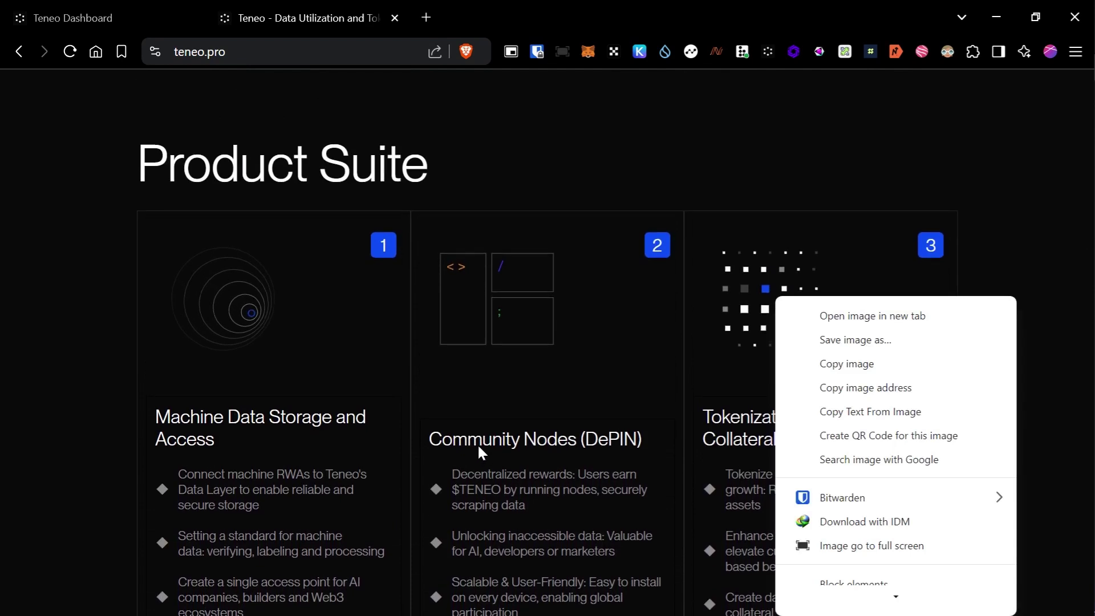
{"action": "left_click", "coordinate": [479, 447]}
{"action": "left_click_drag", "start_coordinate": [429, 447], "coordinate": [643, 452]}
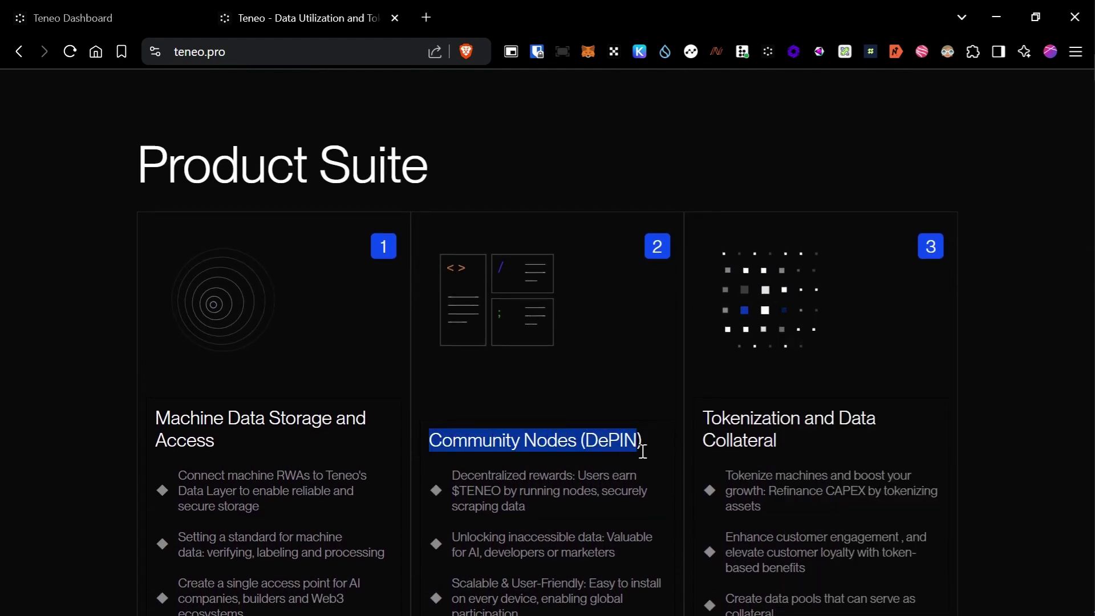
{"action": "left_click_drag", "start_coordinate": [495, 477], "coordinate": [527, 503]}
{"action": "left_click", "coordinate": [536, 488]}
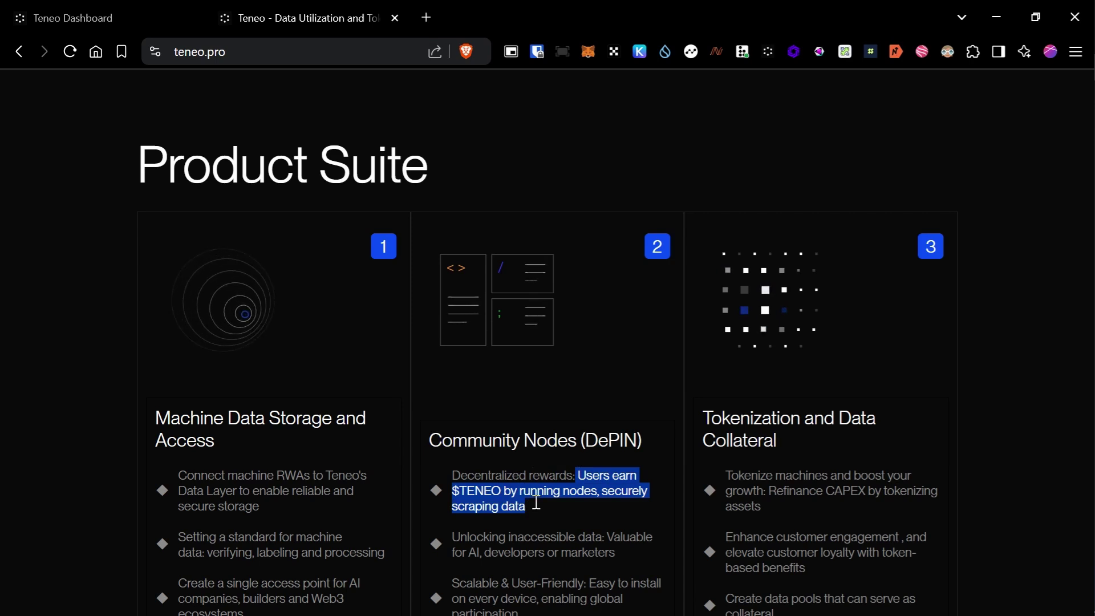
- Look over the homepage's Elevating DePIN, Blog and footer sections, and return to the opening statistics banner
{"action": "scroll", "coordinate": [528, 491], "scroll_direction": "down", "scroll_amount": 7}
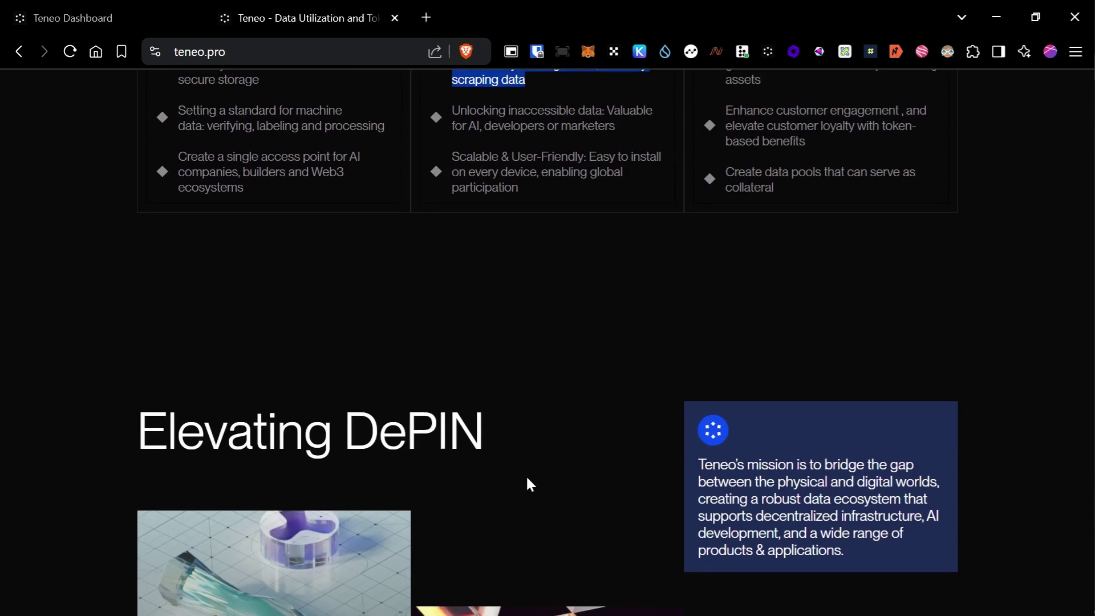
{"action": "scroll", "coordinate": [529, 484], "scroll_direction": "down", "scroll_amount": 2}
{"action": "scroll", "coordinate": [530, 483], "scroll_direction": "down", "scroll_amount": 2}
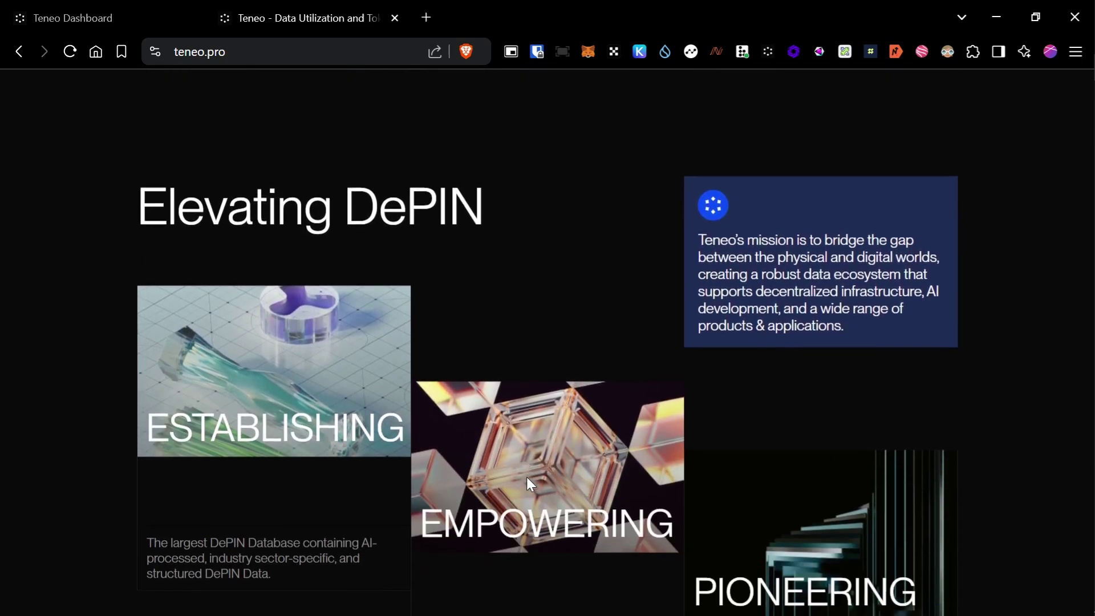
{"action": "scroll", "coordinate": [530, 479], "scroll_direction": "down", "scroll_amount": 1}
{"action": "scroll", "coordinate": [527, 474], "scroll_direction": "down", "scroll_amount": 3}
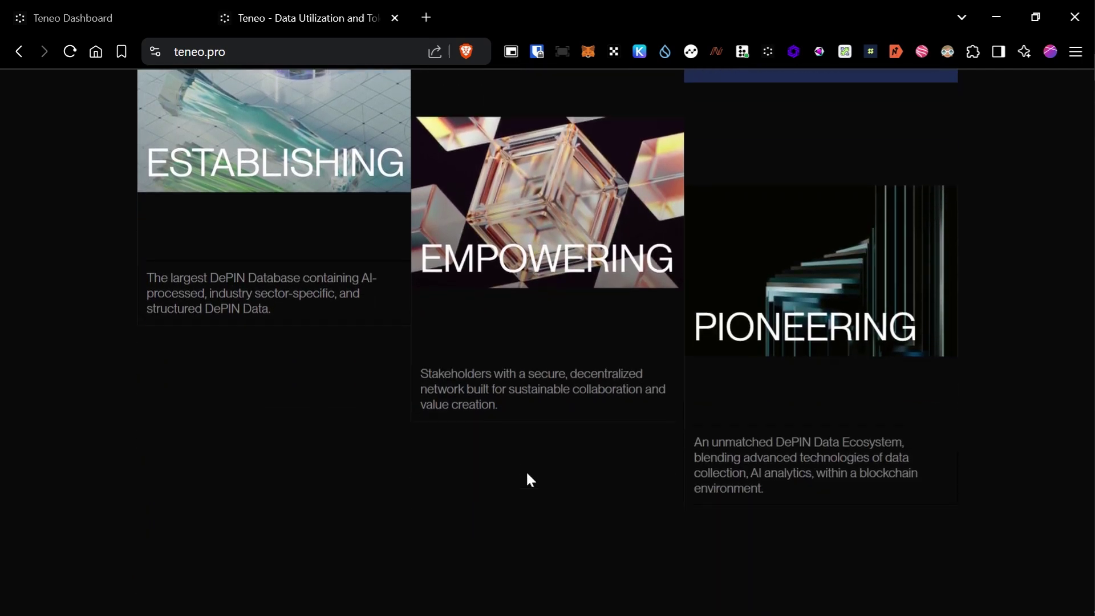
{"action": "scroll", "coordinate": [526, 477], "scroll_direction": "up", "scroll_amount": 4}
{"action": "scroll", "coordinate": [530, 479], "scroll_direction": "down", "scroll_amount": 7}
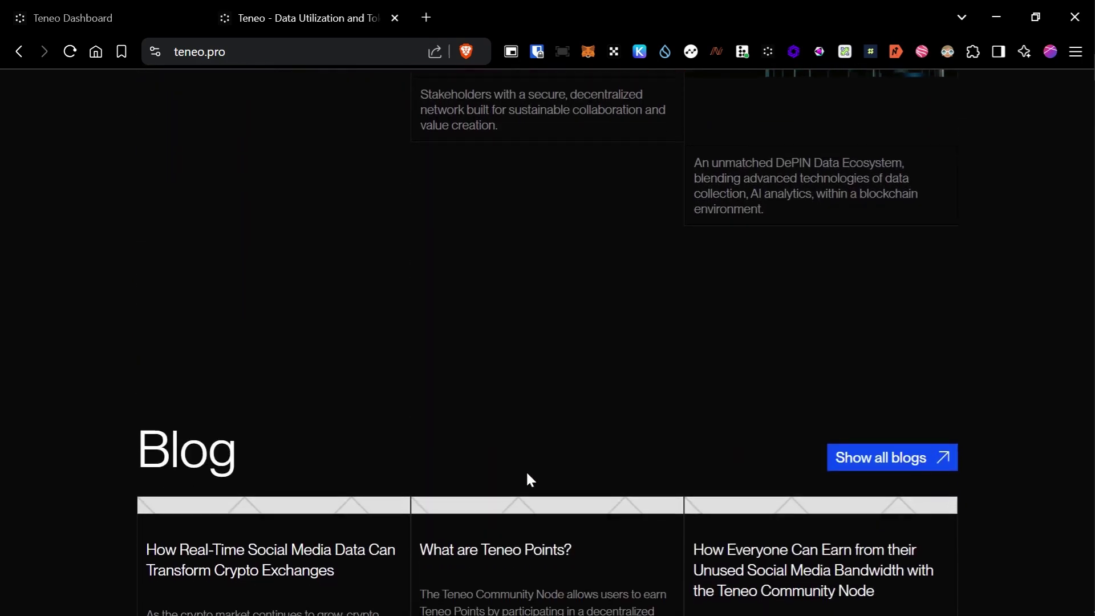
{"action": "scroll", "coordinate": [531, 479], "scroll_direction": "down", "scroll_amount": 4}
{"action": "scroll", "coordinate": [530, 479], "scroll_direction": "down", "scroll_amount": 11}
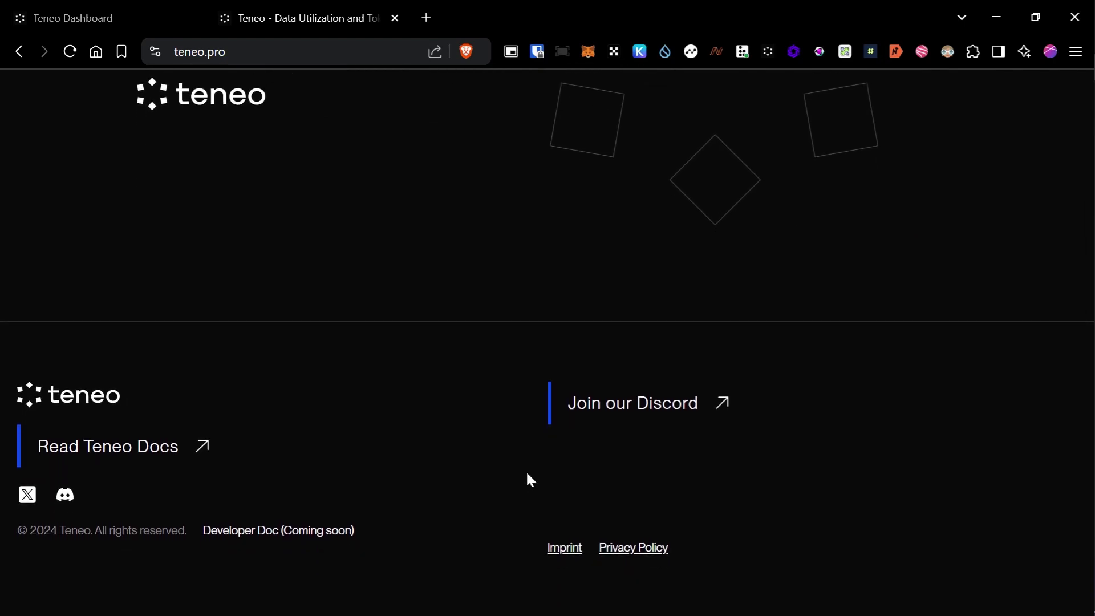
{"action": "scroll", "coordinate": [527, 473], "scroll_direction": "up", "scroll_amount": 12}
{"action": "scroll", "coordinate": [526, 470], "scroll_direction": "up", "scroll_amount": 15}
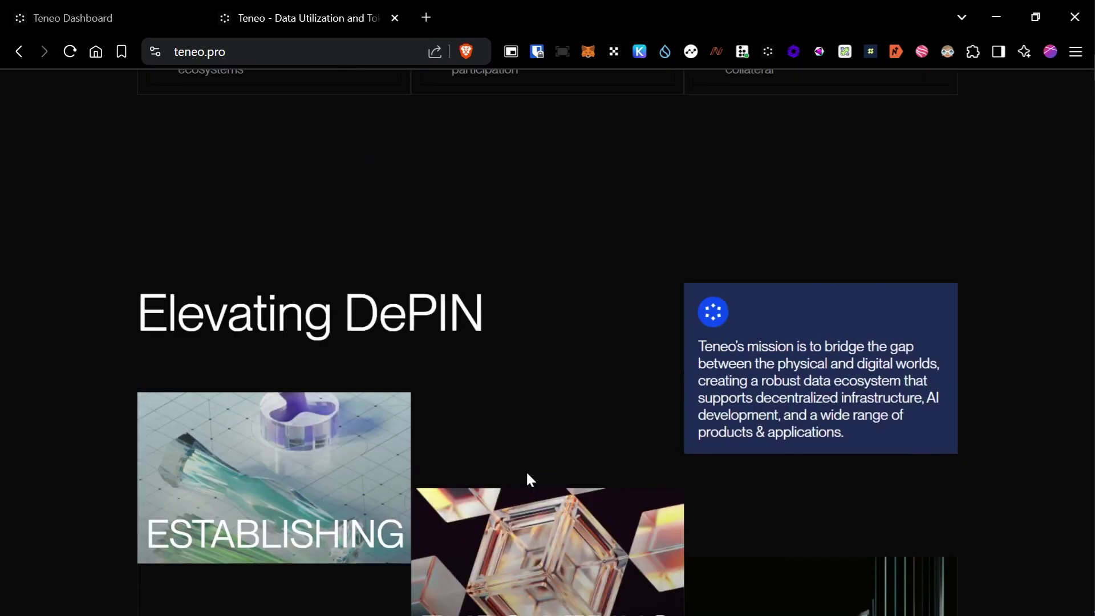
{"action": "scroll", "coordinate": [524, 467], "scroll_direction": "up", "scroll_amount": 8}
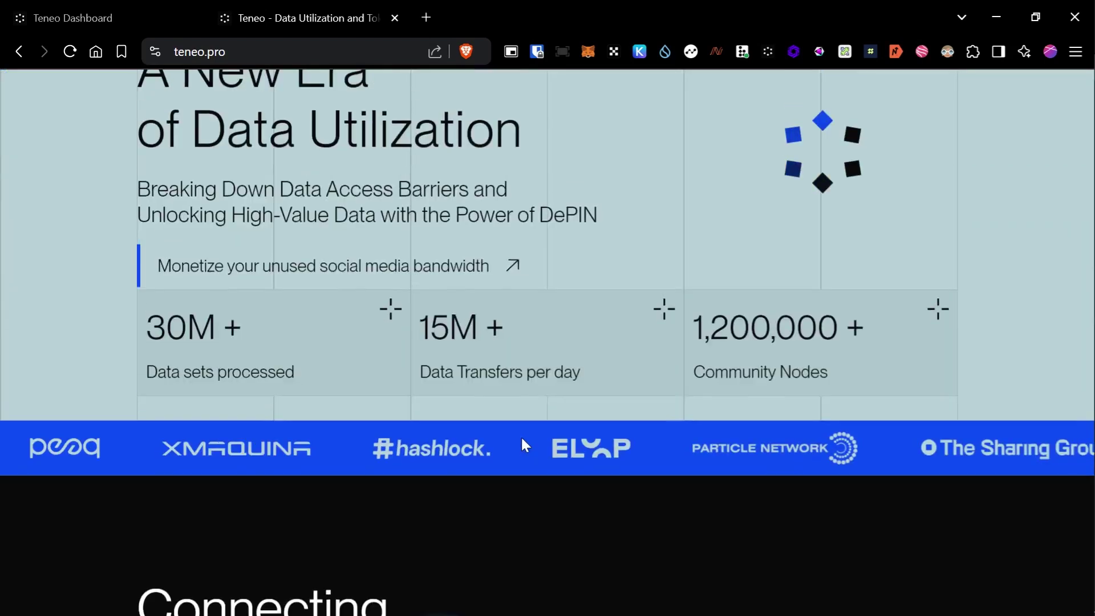
{"action": "right_click", "coordinate": [408, 300]}
{"action": "left_click", "coordinate": [408, 301]}
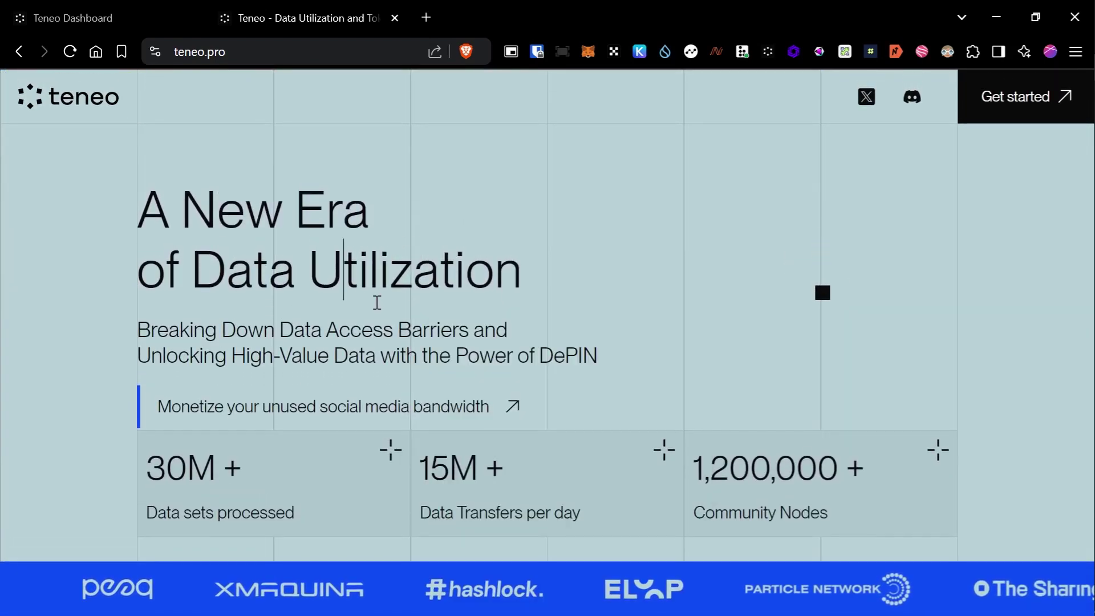
- Open the Community Node getting-started page and examine the Earn Rewards Effortlessly text under Why You Should Join
{"action": "left_click", "coordinate": [1033, 110]}
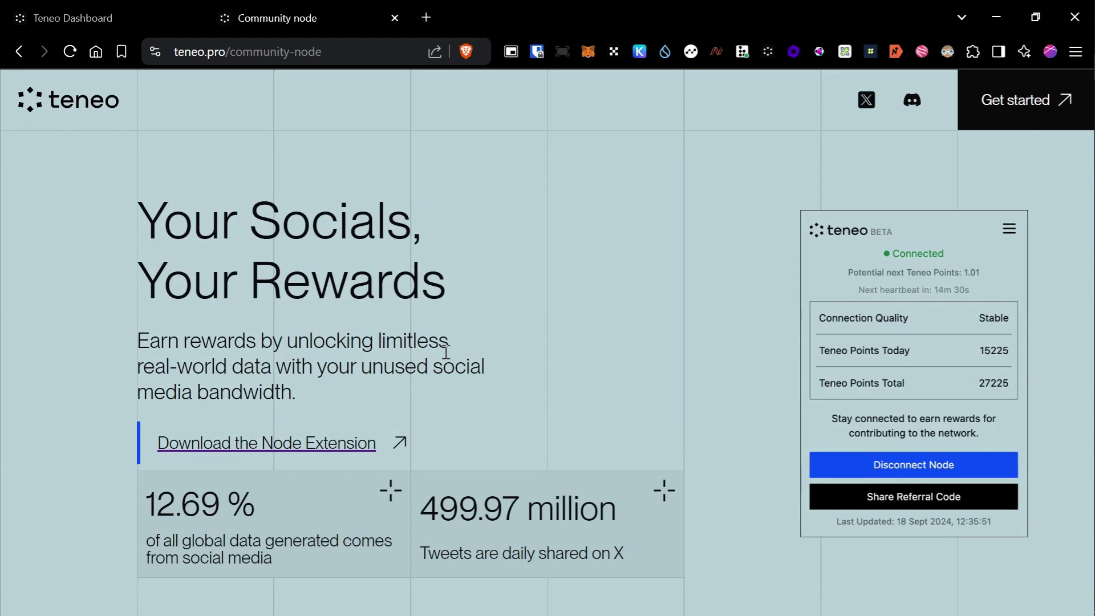
{"action": "scroll", "coordinate": [445, 351], "scroll_direction": "down", "scroll_amount": 8}
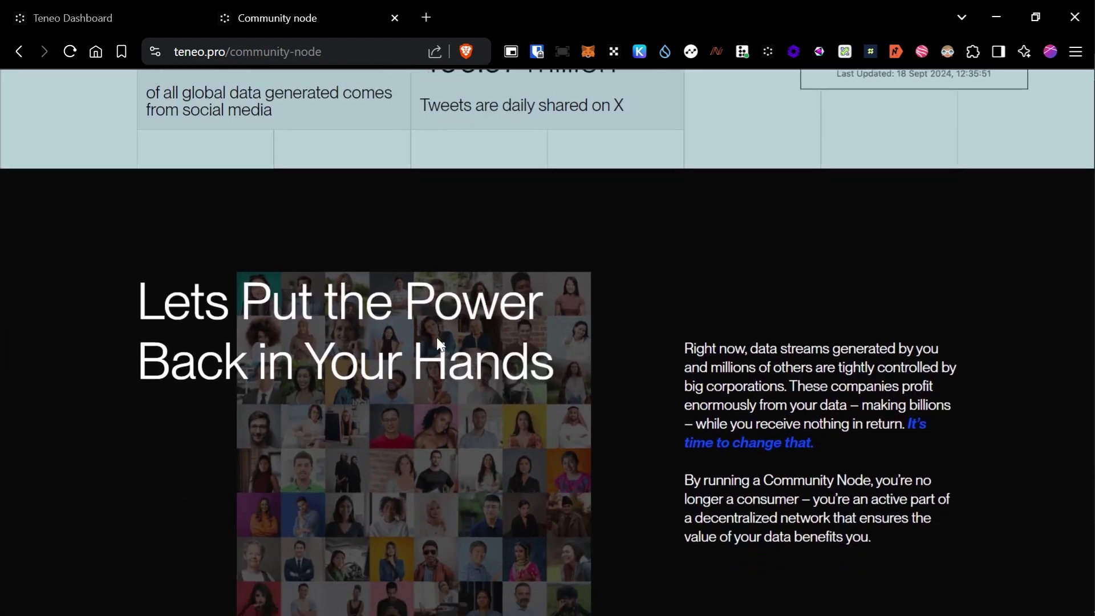
{"action": "scroll", "coordinate": [439, 342], "scroll_direction": "down", "scroll_amount": 18}
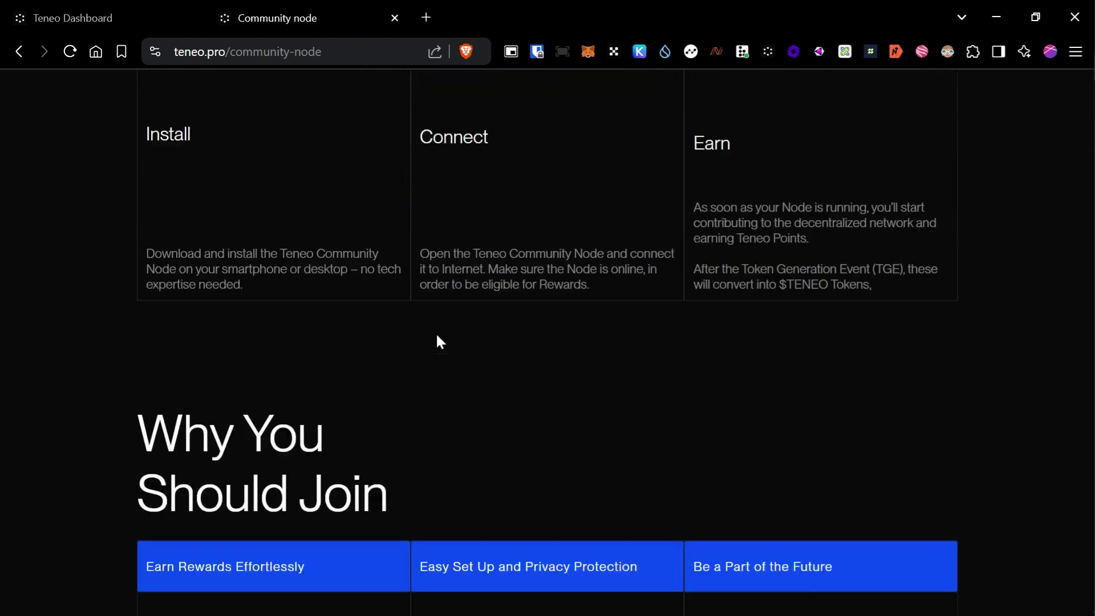
{"action": "scroll", "coordinate": [438, 336], "scroll_direction": "down", "scroll_amount": 3}
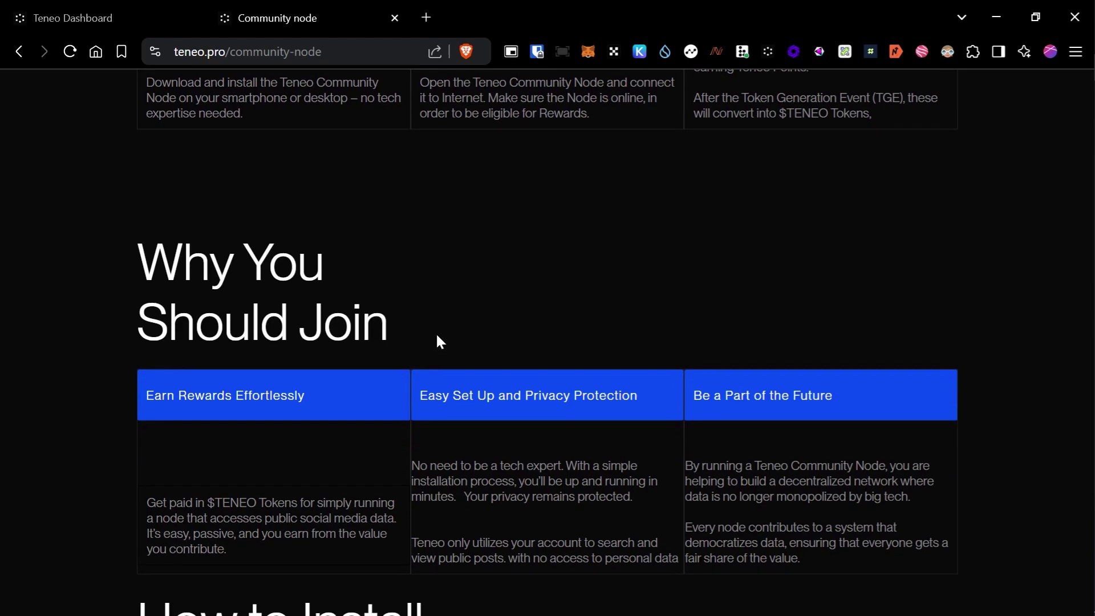
{"action": "scroll", "coordinate": [439, 342], "scroll_direction": "down", "scroll_amount": 3}
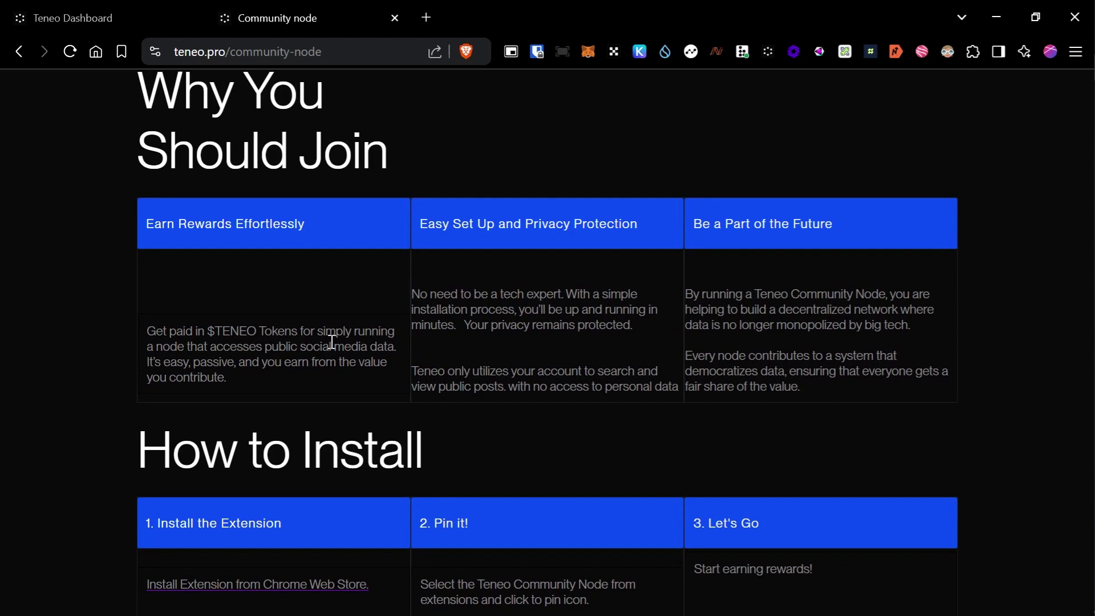
{"action": "left_click_drag", "start_coordinate": [299, 341], "coordinate": [324, 368]}
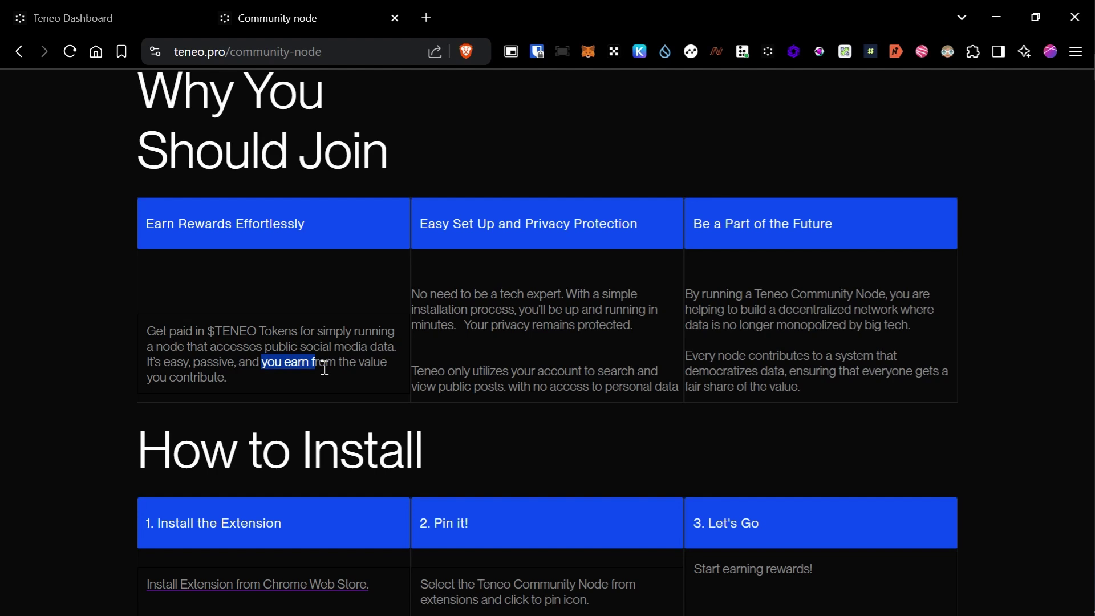
{"action": "left_click", "coordinate": [324, 367]}
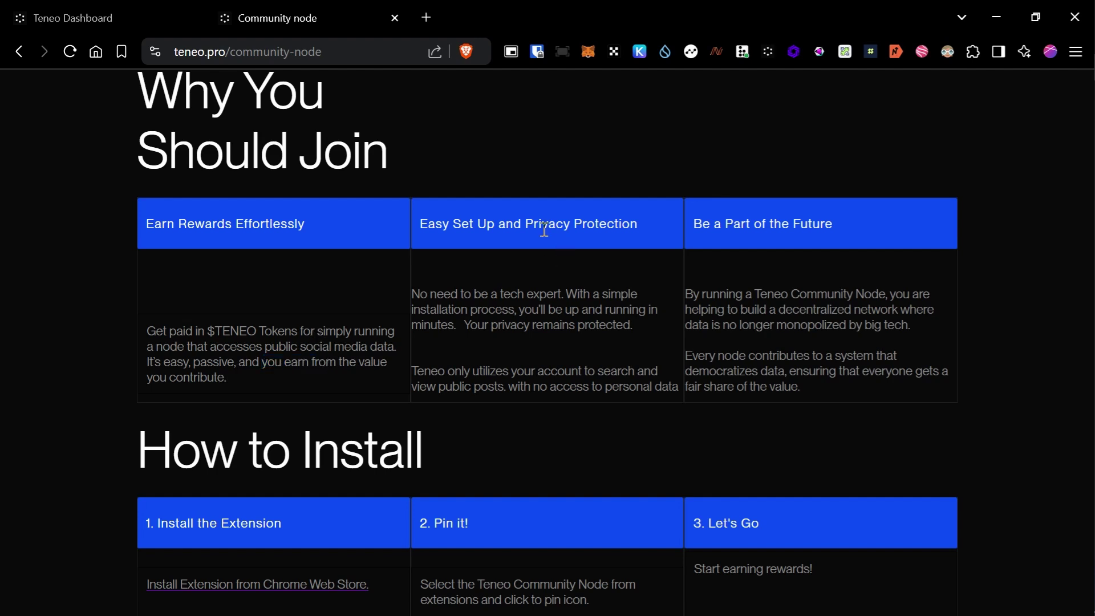
- Highlight the privacy protection and Be a Part of the Future headings and the text on building a decentralized network
{"action": "left_click_drag", "start_coordinate": [526, 234], "coordinate": [601, 236]}
{"action": "left_click_drag", "start_coordinate": [717, 238], "coordinate": [818, 233]}
{"action": "left_click", "coordinate": [759, 314]}
{"action": "left_click_drag", "start_coordinate": [727, 311], "coordinate": [910, 331]}
{"action": "left_click", "coordinate": [910, 334]}
- Follow the node extension download link and its install instructions to the Teneo Community Node page in the Chrome Web Store
{"action": "scroll", "coordinate": [740, 276], "scroll_direction": "down", "scroll_amount": 4}
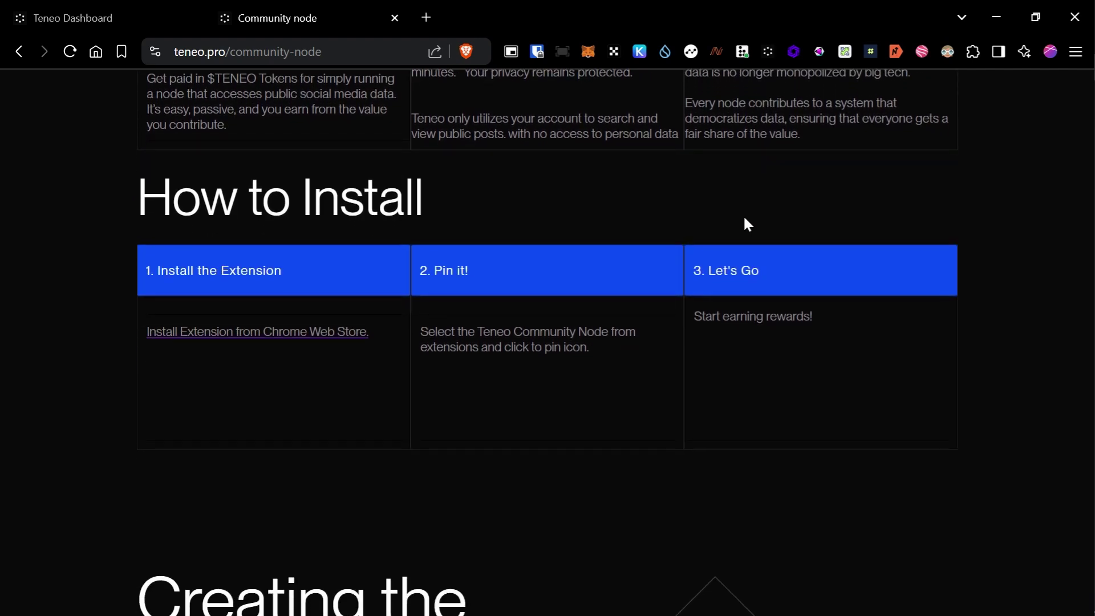
{"action": "scroll", "coordinate": [530, 267], "scroll_direction": "down", "scroll_amount": 5}
{"action": "scroll", "coordinate": [528, 264], "scroll_direction": "down", "scroll_amount": 6}
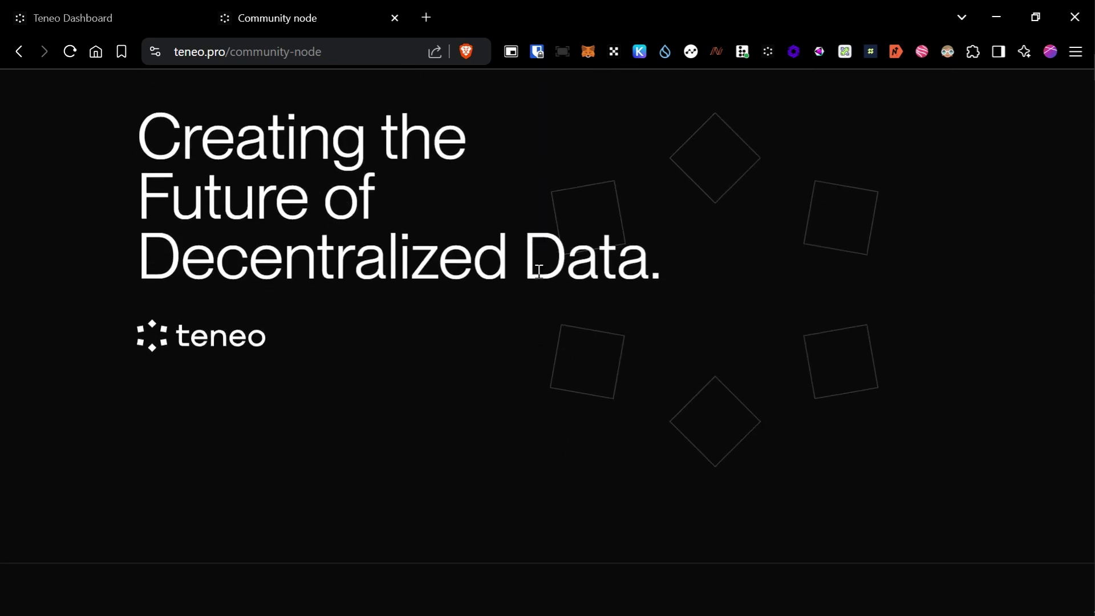
{"action": "scroll", "coordinate": [528, 263], "scroll_direction": "up", "scroll_amount": 2}
{"action": "scroll", "coordinate": [528, 259], "scroll_direction": "up", "scroll_amount": 20}
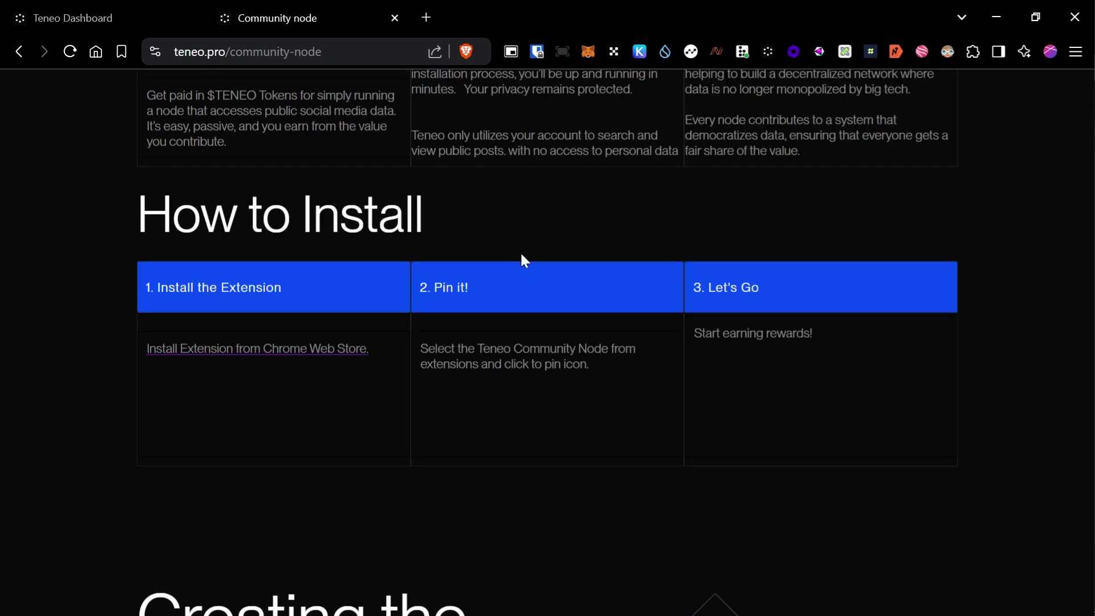
{"action": "scroll", "coordinate": [473, 241], "scroll_direction": "up", "scroll_amount": 2}
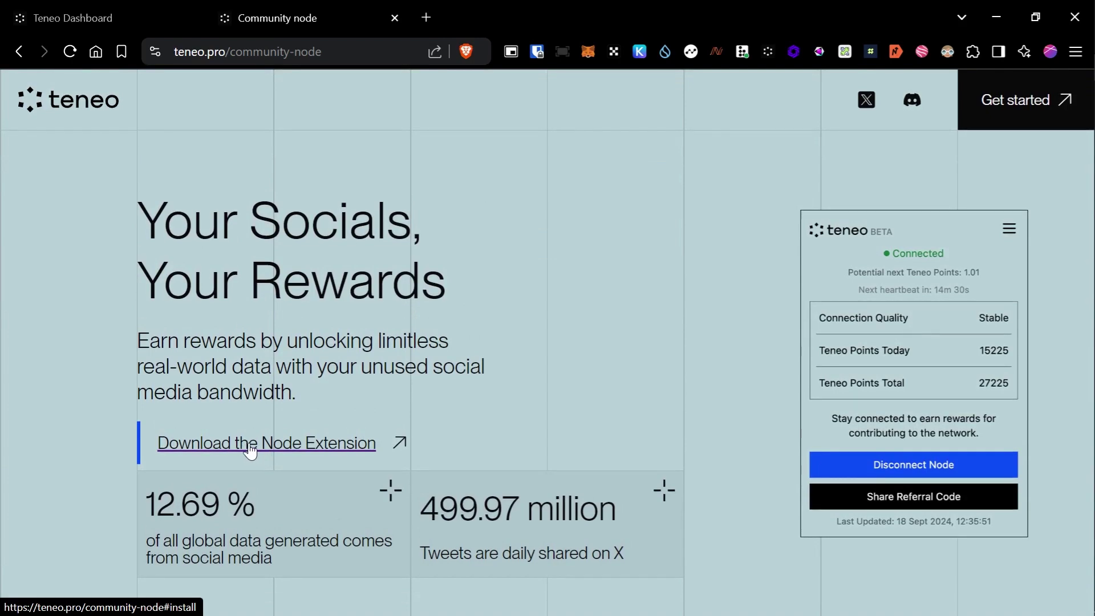
{"action": "left_click", "coordinate": [243, 448]}
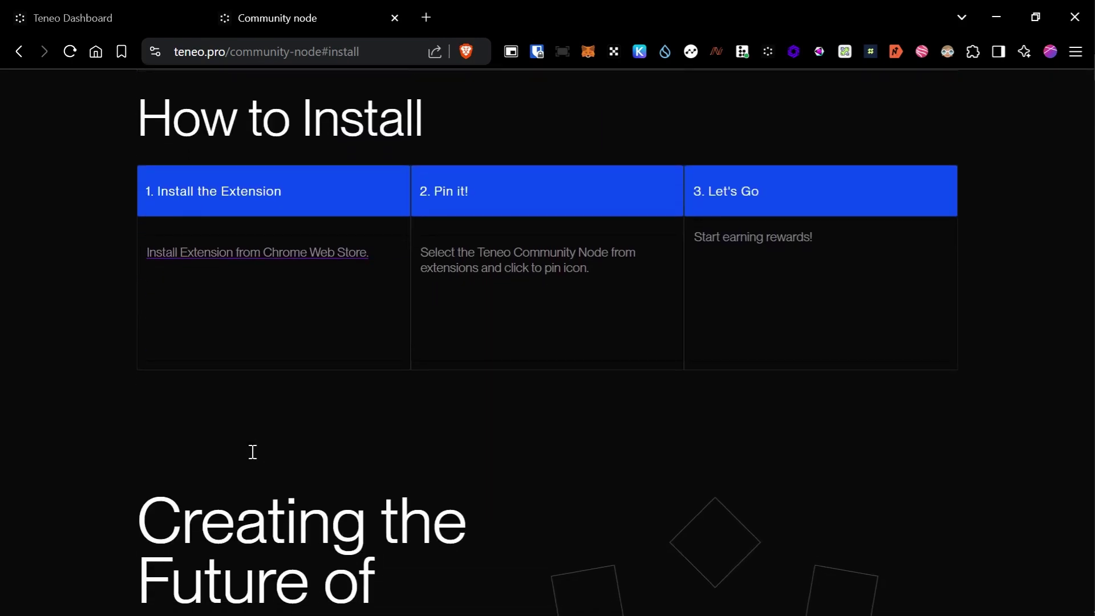
{"action": "left_click", "coordinate": [246, 255]}
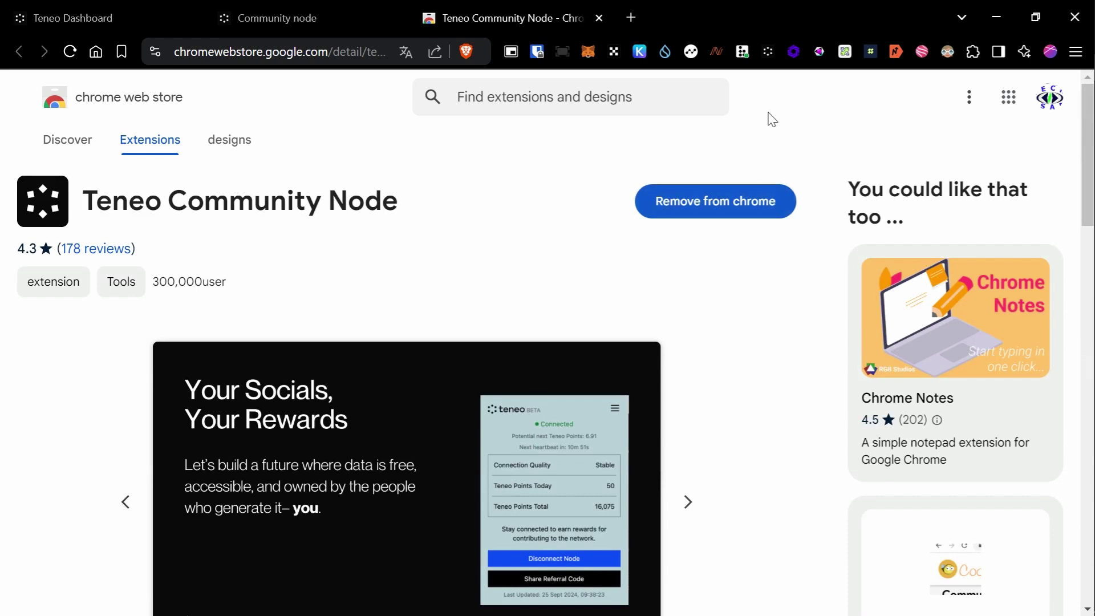
- Open the account sign-up form through the Teneo extension's join option and check the optional referral code field
{"action": "left_click", "coordinate": [768, 53]}
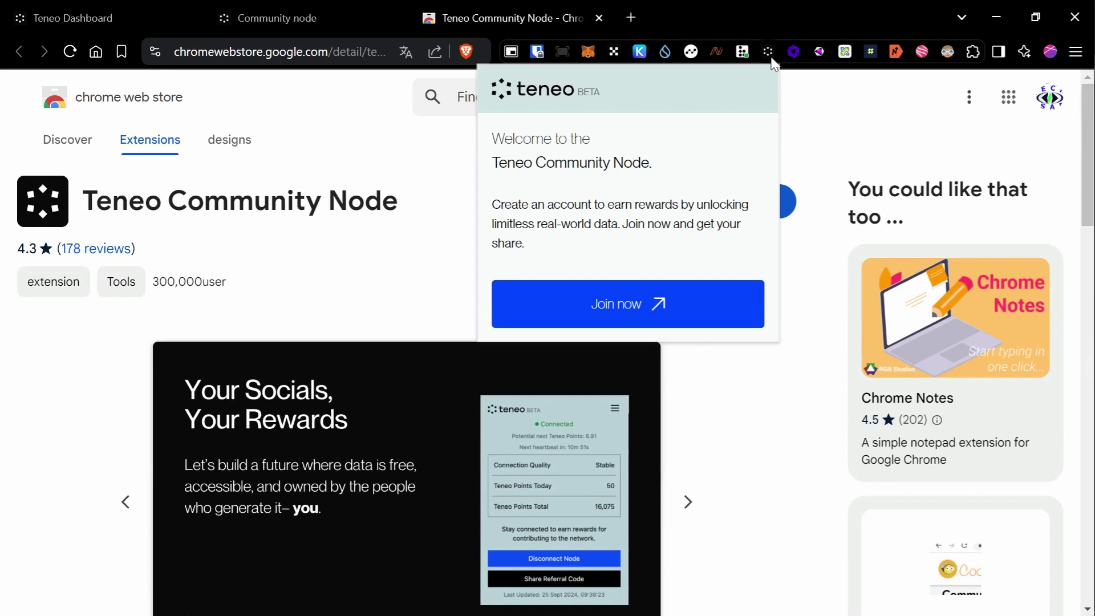
{"action": "left_click", "coordinate": [611, 303]}
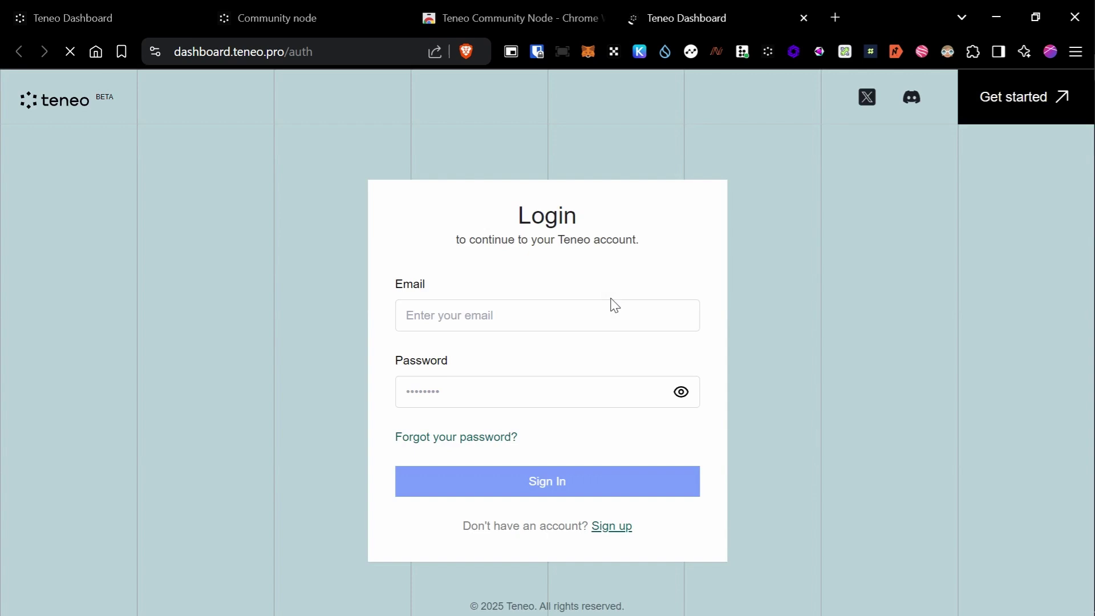
{"action": "left_click", "coordinate": [612, 525]}
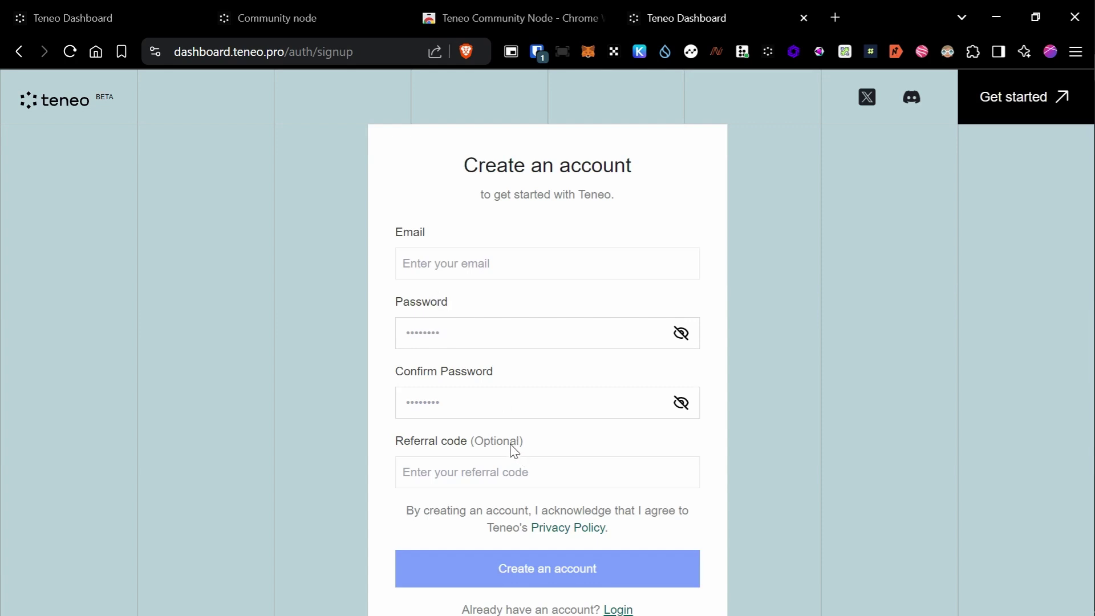
{"action": "left_click", "coordinate": [505, 472]}
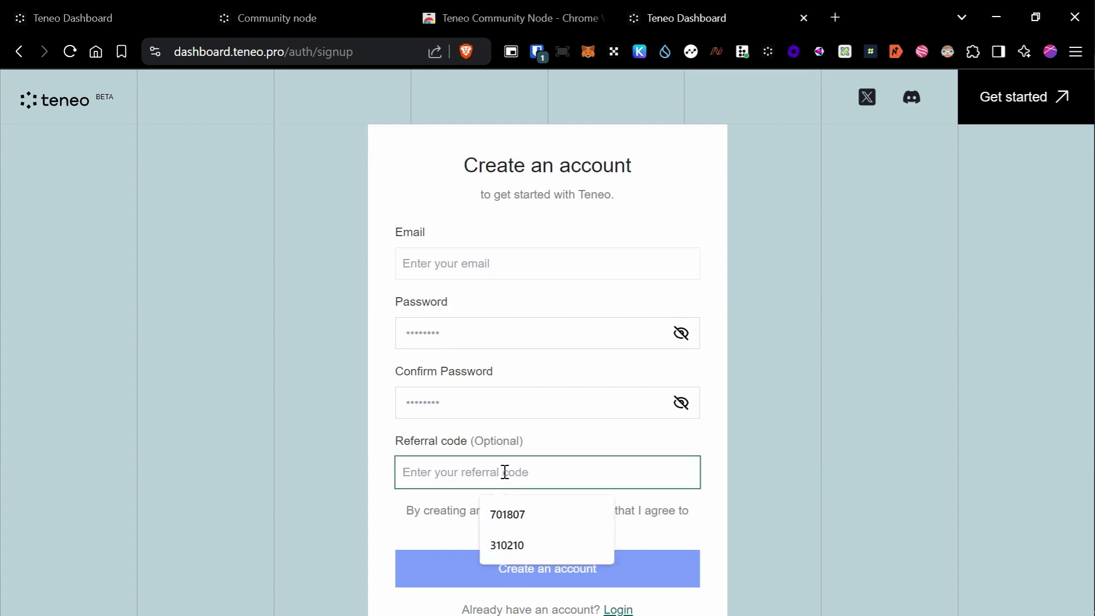
{"action": "left_click", "coordinate": [381, 447]}
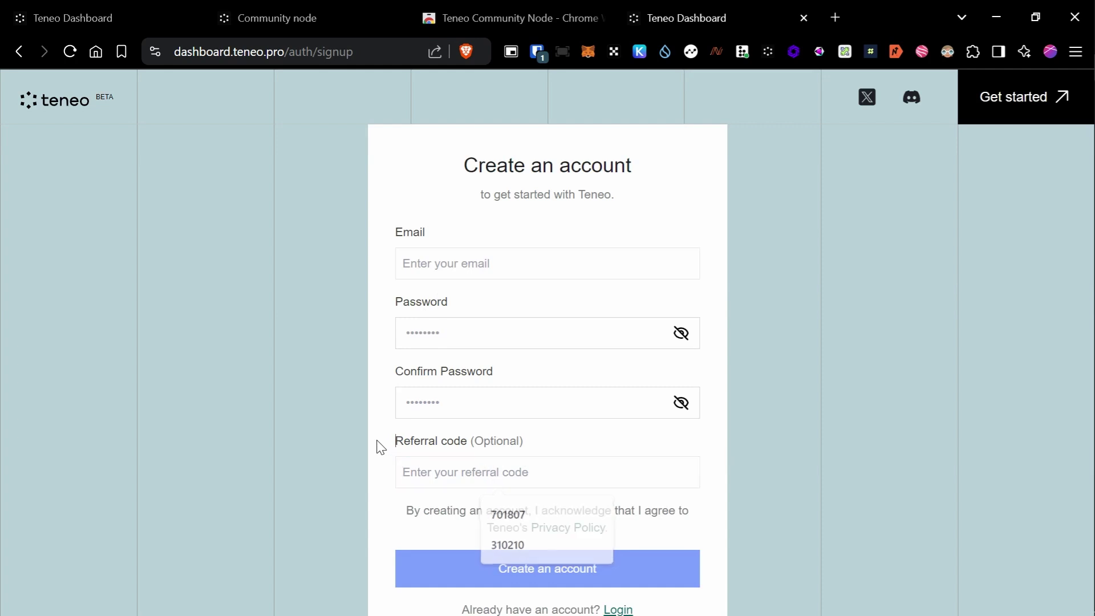
- Highlight the optional referral code label on the sign-up form and place the cursor in its field
{"action": "scroll", "coordinate": [381, 447], "scroll_direction": "down", "scroll_amount": 1}
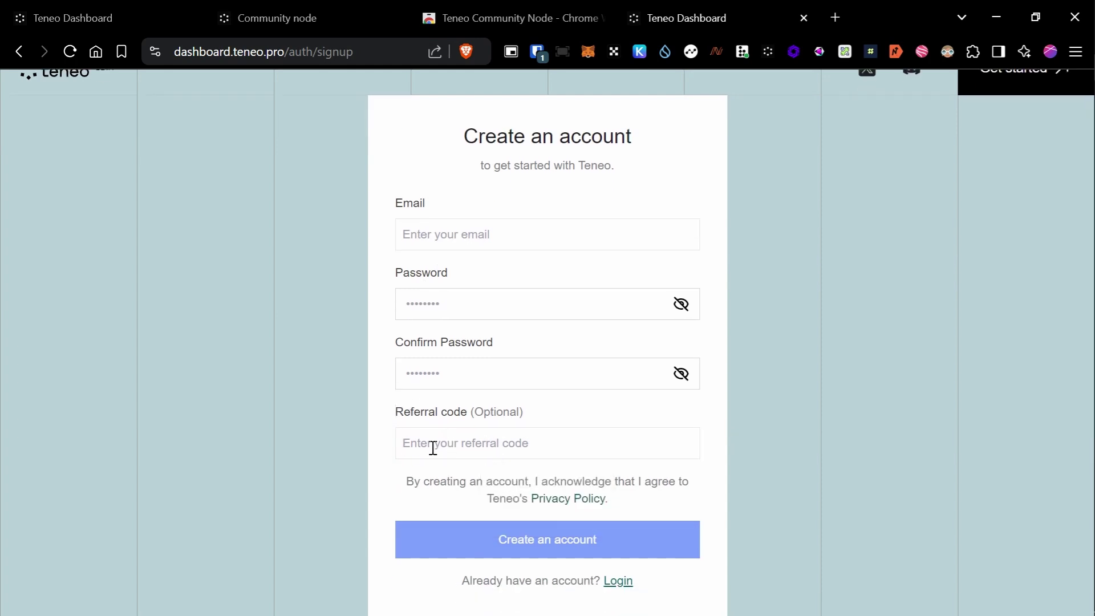
{"action": "left_click_drag", "start_coordinate": [385, 415], "coordinate": [531, 421]}
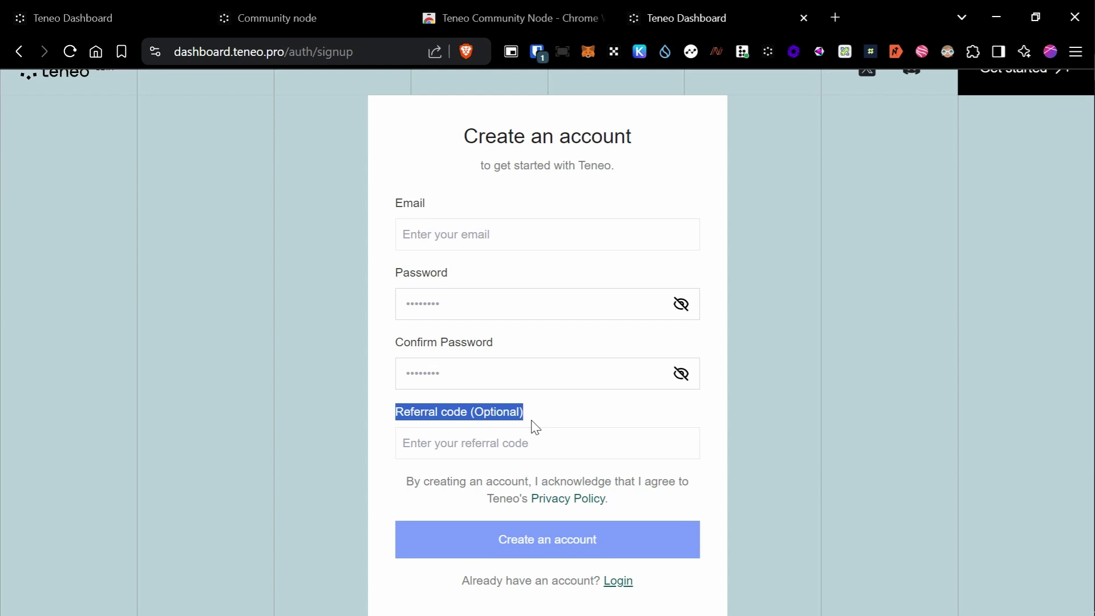
{"action": "left_click", "coordinate": [522, 443]}
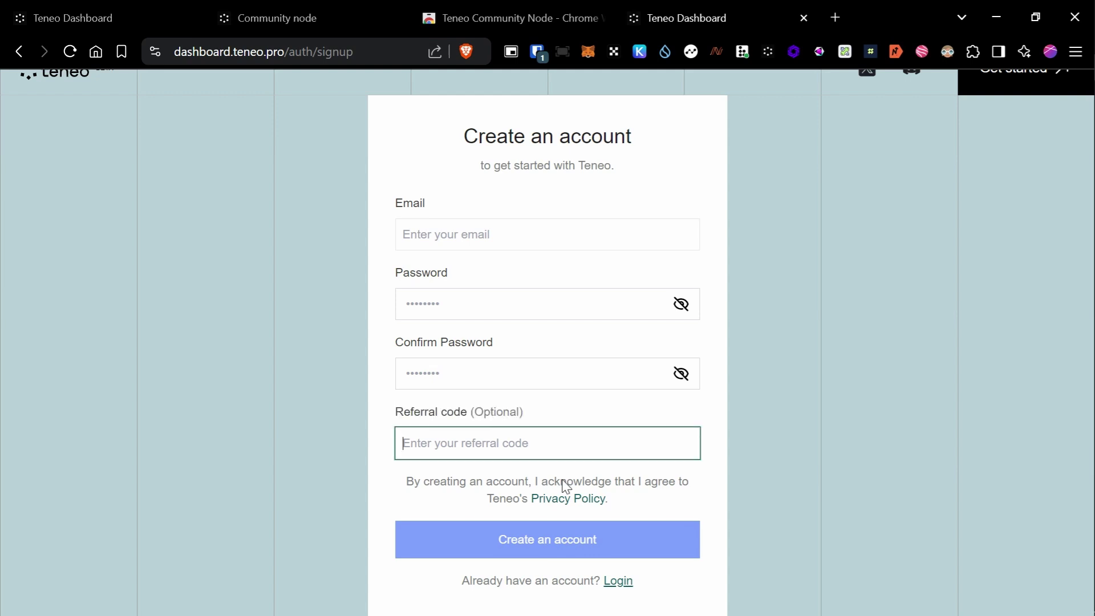
- Switch to the login form, sign in with the saved Teneo Protocol username and password, and look over the dashboard
{"action": "left_click", "coordinate": [624, 587]}
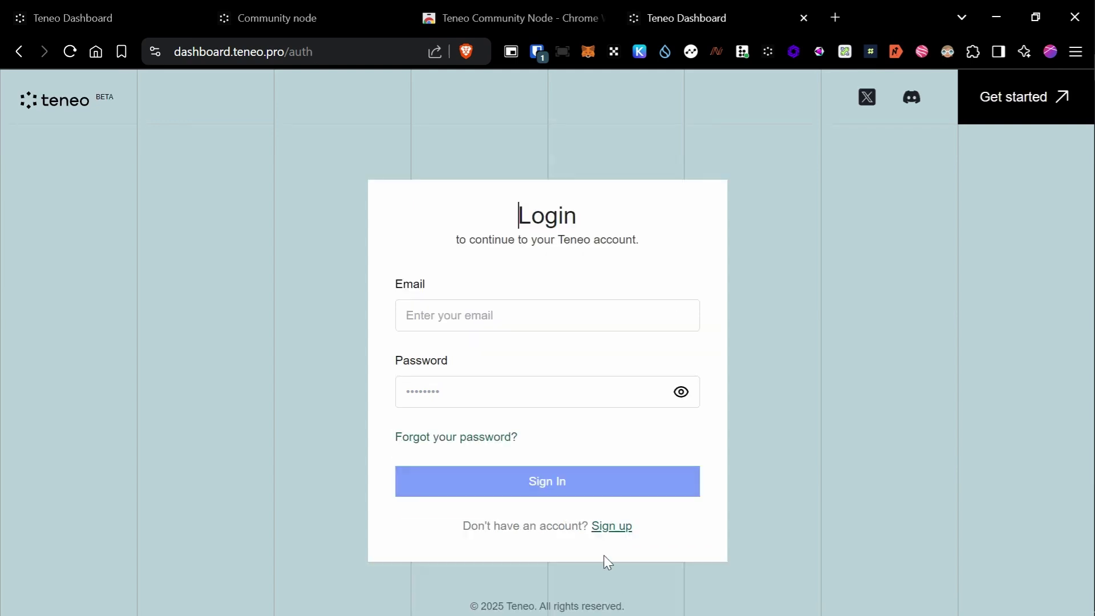
{"action": "left_click", "coordinate": [496, 323]}
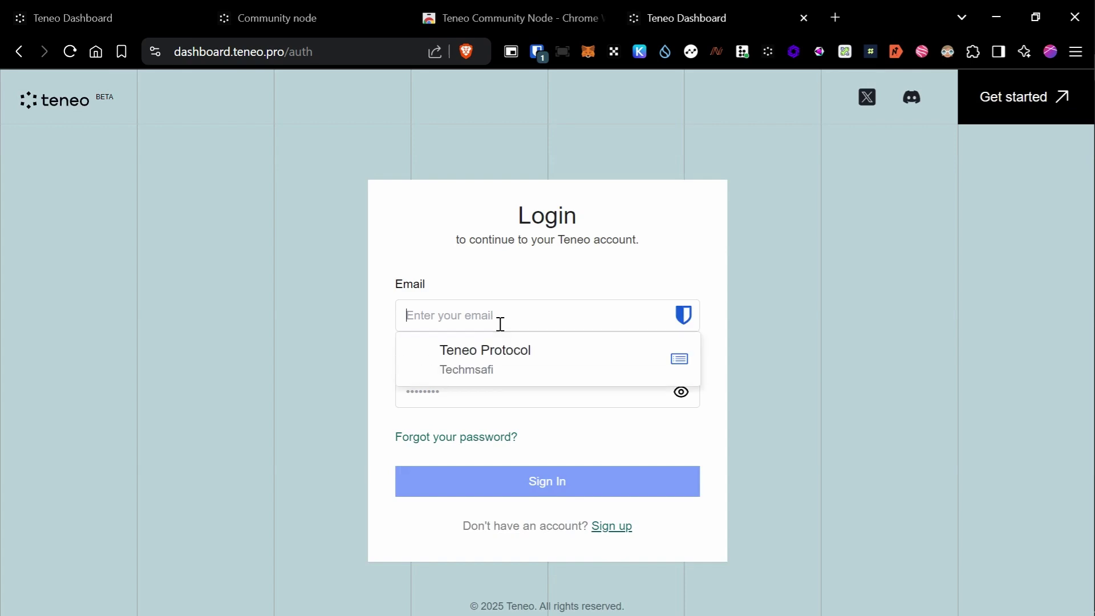
{"action": "left_click", "coordinate": [507, 363]}
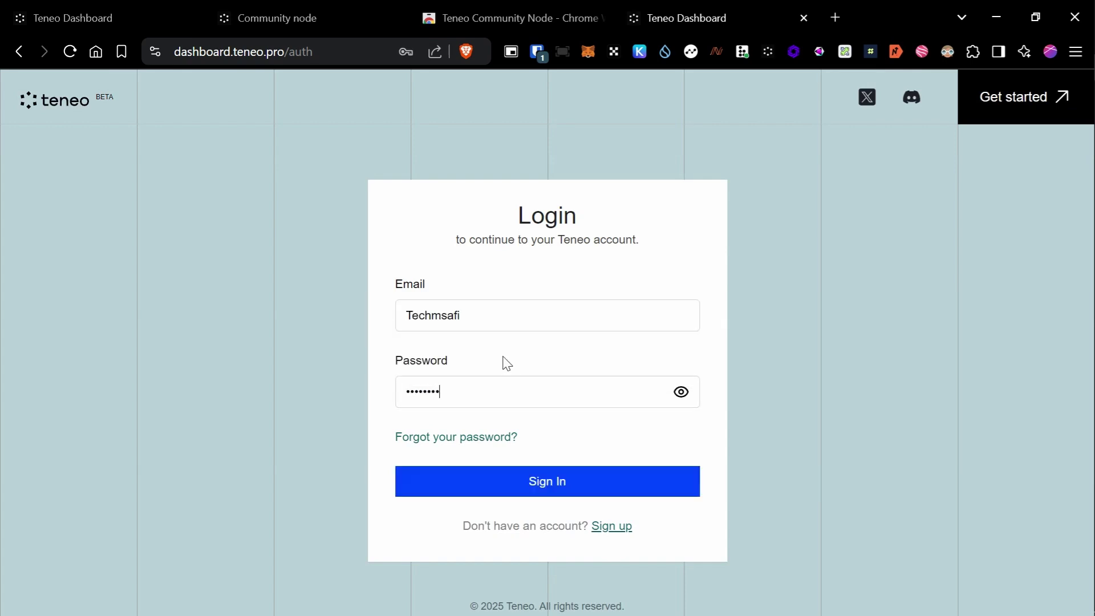
{"action": "key", "text": "Return"}
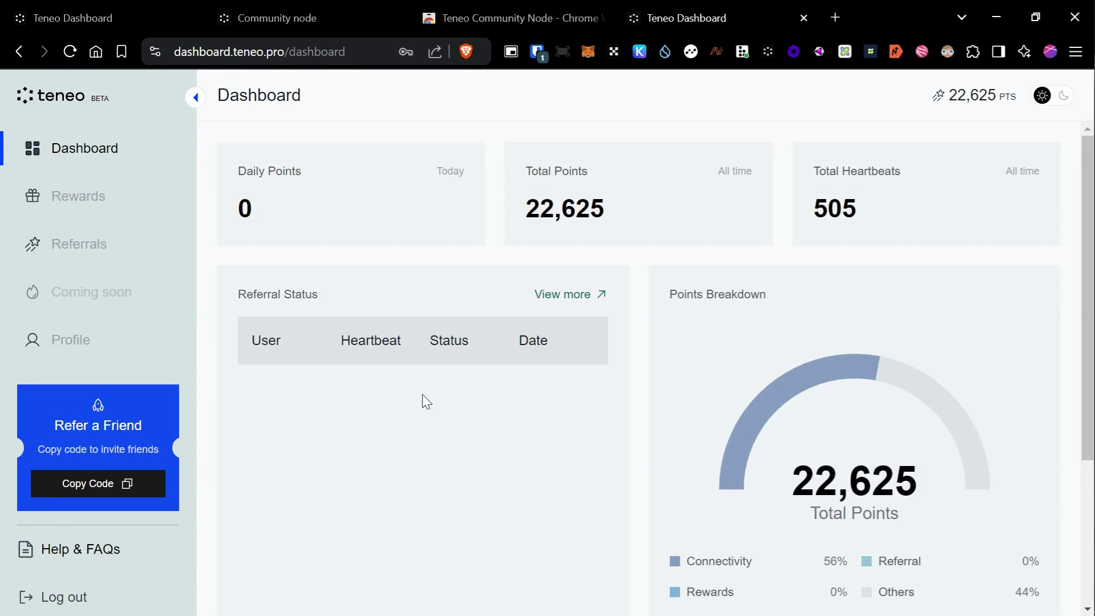
{"action": "scroll", "coordinate": [714, 340], "scroll_direction": "down", "scroll_amount": 3}
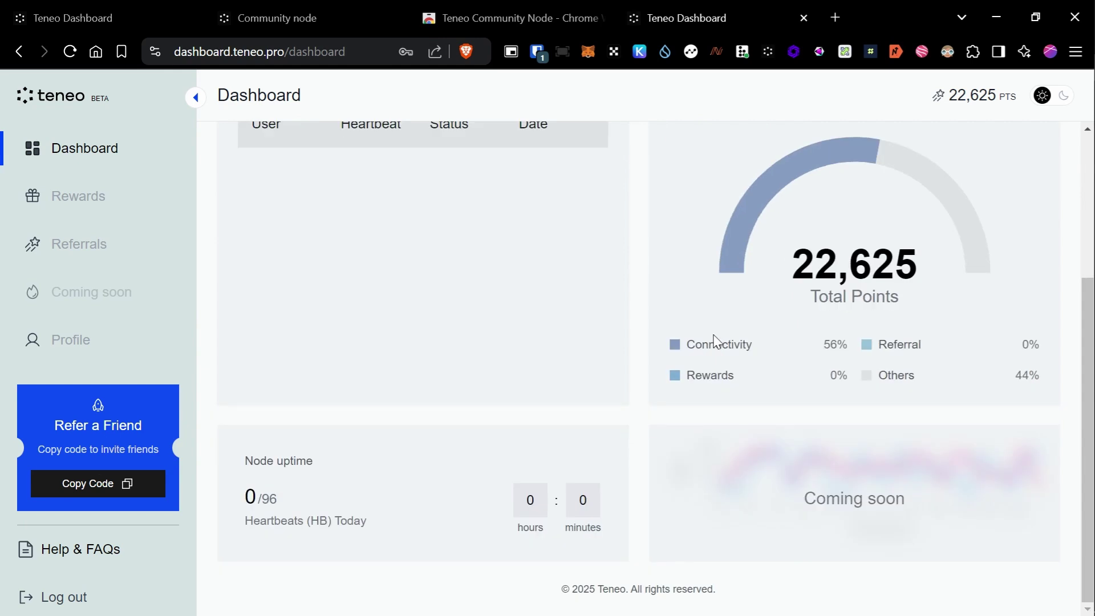
{"action": "scroll", "coordinate": [714, 342], "scroll_direction": "up", "scroll_amount": 4}
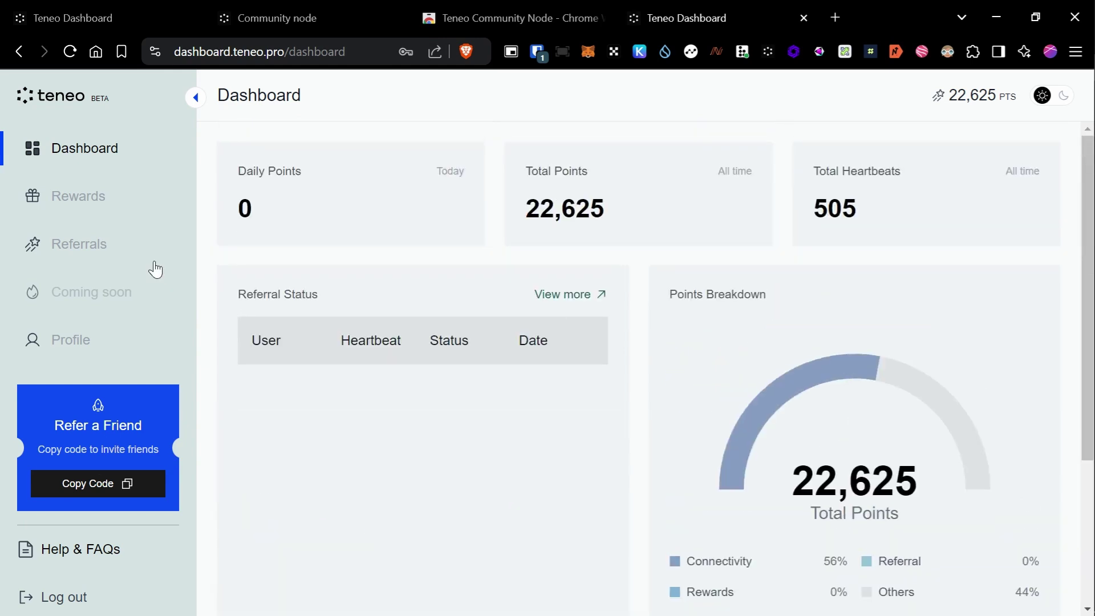
- Link the MetaMask wallet under the Additional Verification rewards, approving both the connection and the signature request
{"action": "left_click", "coordinate": [106, 196]}
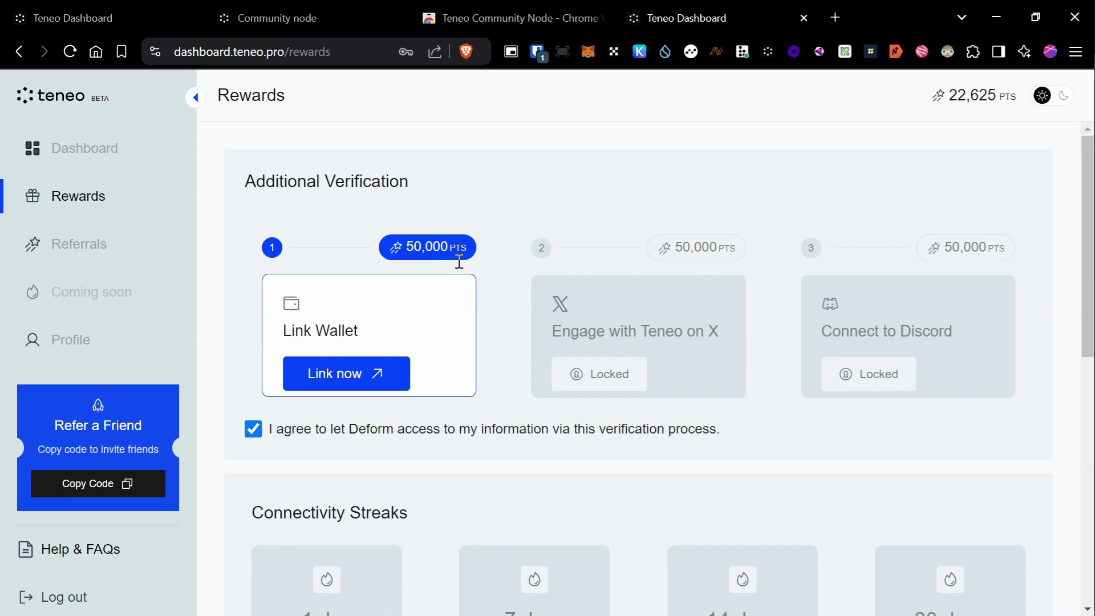
{"action": "left_click", "coordinate": [337, 375]}
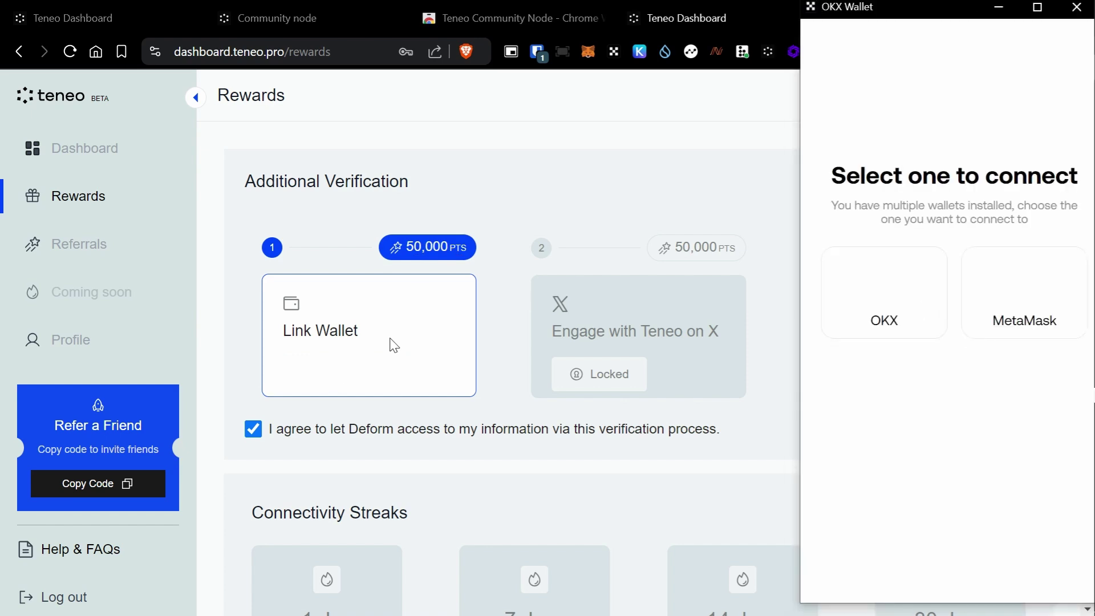
{"action": "left_click", "coordinate": [1016, 299]}
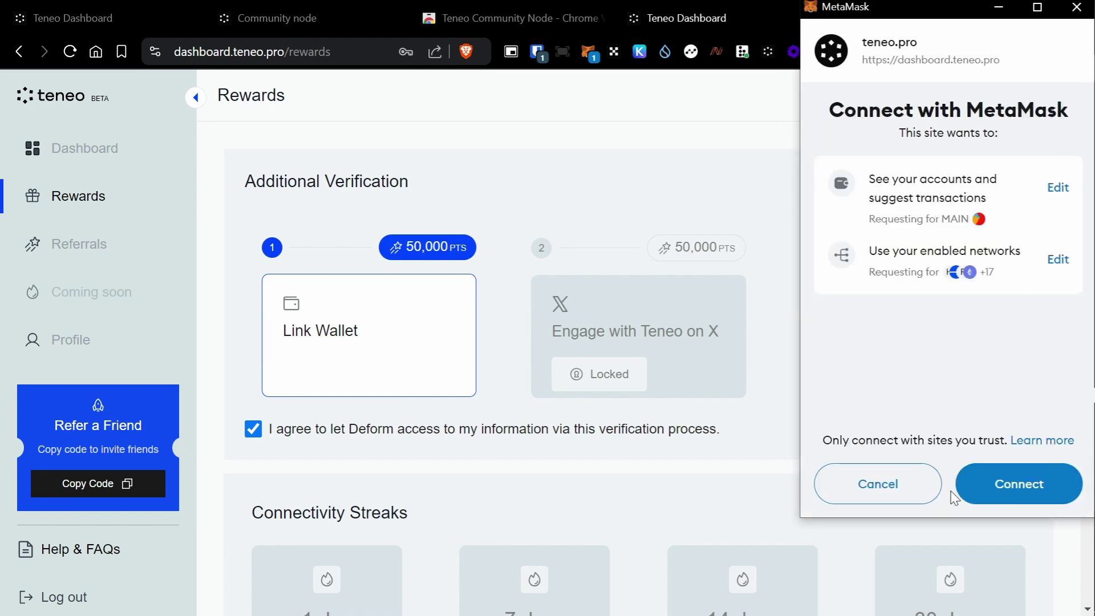
{"action": "left_click", "coordinate": [1006, 489]}
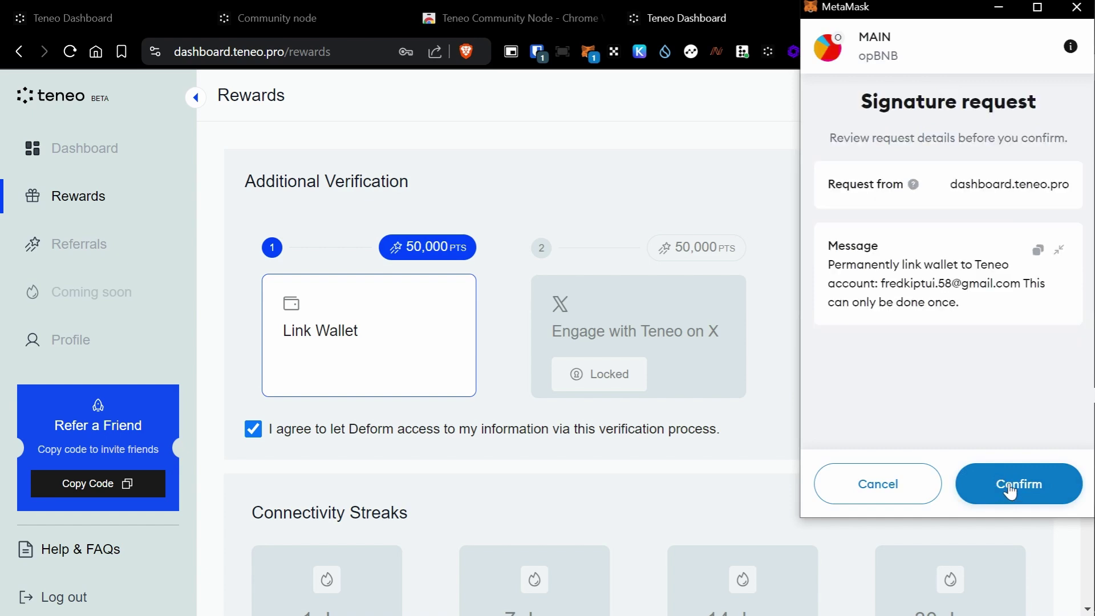
{"action": "left_click", "coordinate": [1008, 489]}
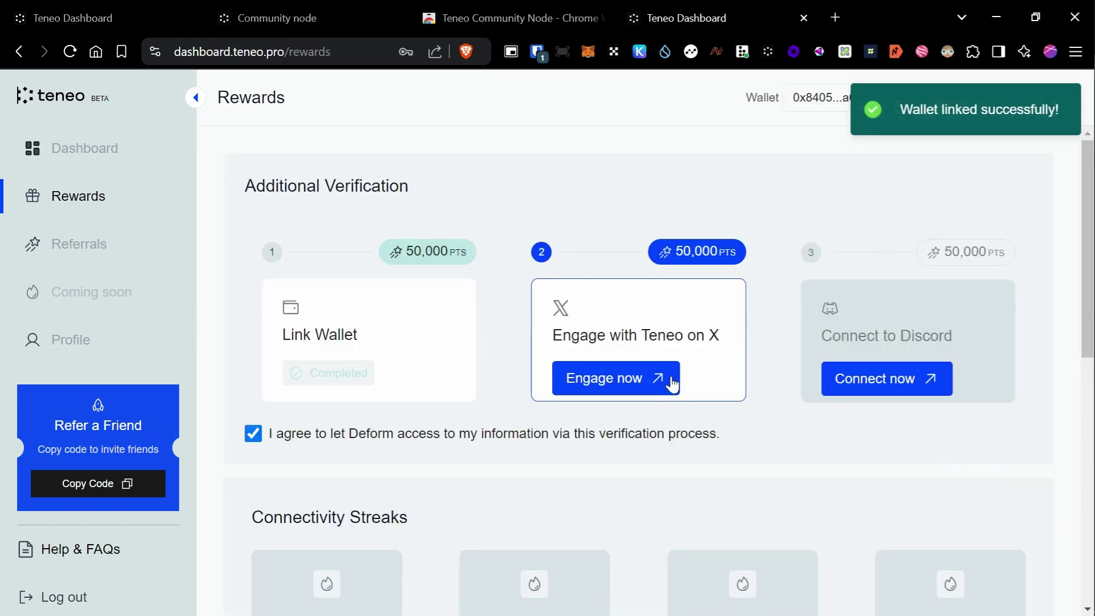
- Open the Engage with Teneo on X task and examine its wallet ownership instructions and the note on gas fees
{"action": "left_click", "coordinate": [605, 381]}
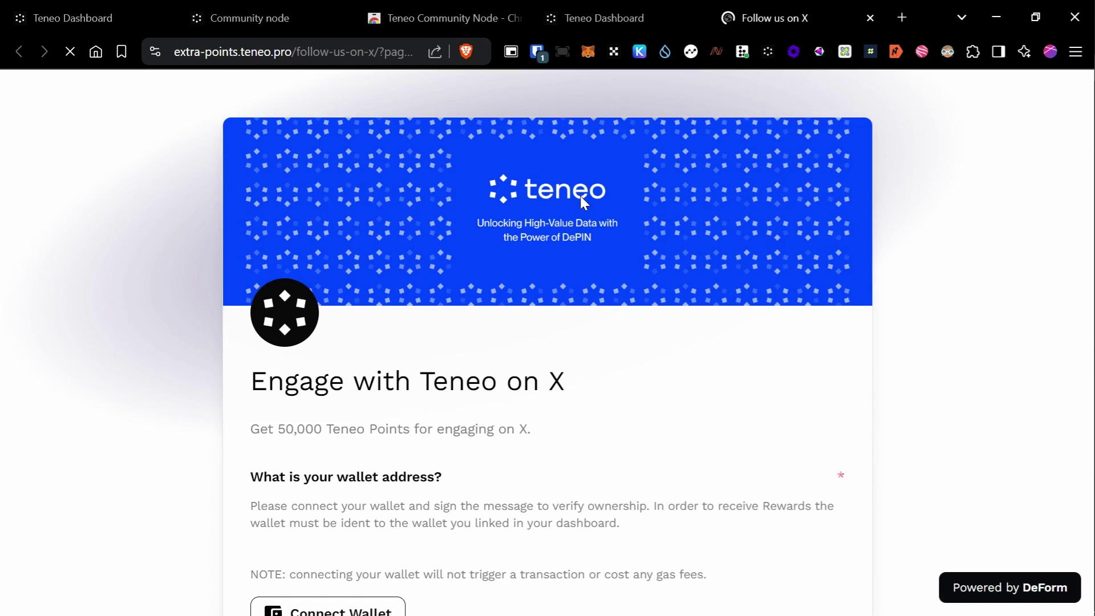
{"action": "scroll", "coordinate": [472, 222], "scroll_direction": "down", "scroll_amount": 3}
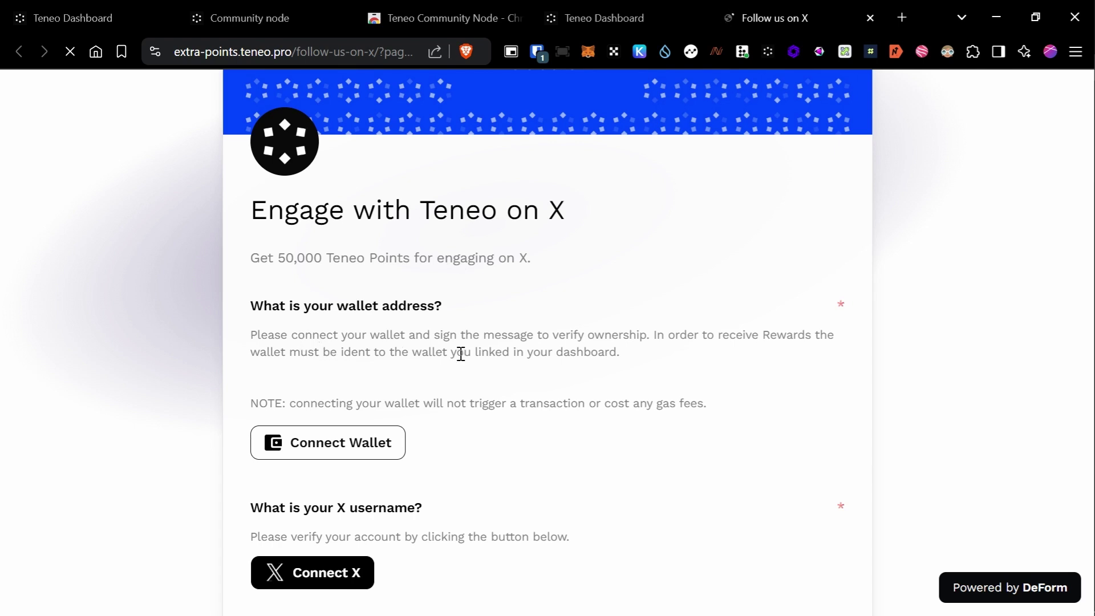
{"action": "left_click_drag", "start_coordinate": [494, 337], "coordinate": [537, 347]}
{"action": "left_click", "coordinate": [552, 348]}
{"action": "left_click_drag", "start_coordinate": [416, 359], "coordinate": [437, 360]}
{"action": "left_click", "coordinate": [437, 360]}
{"action": "left_click_drag", "start_coordinate": [252, 358], "coordinate": [616, 361]}
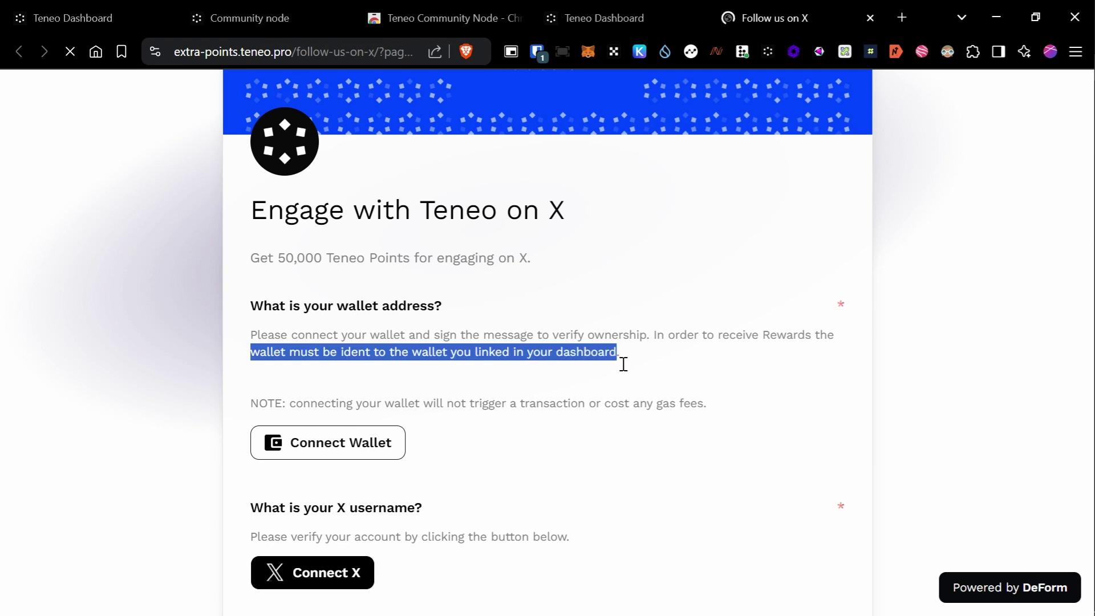
{"action": "left_click_drag", "start_coordinate": [441, 406], "coordinate": [692, 417]}
{"action": "left_click", "coordinate": [692, 415]}
{"action": "scroll", "coordinate": [560, 396], "scroll_direction": "down", "scroll_amount": 4}
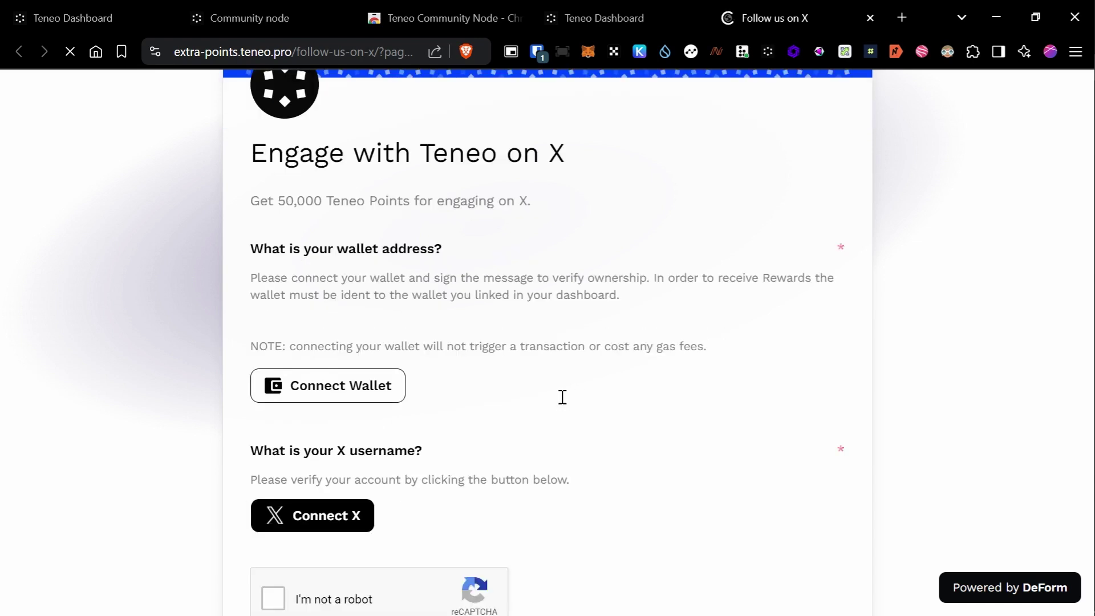
{"action": "scroll", "coordinate": [556, 394], "scroll_direction": "up", "scroll_amount": 1}
{"action": "scroll", "coordinate": [556, 392], "scroll_direction": "up", "scroll_amount": 4}
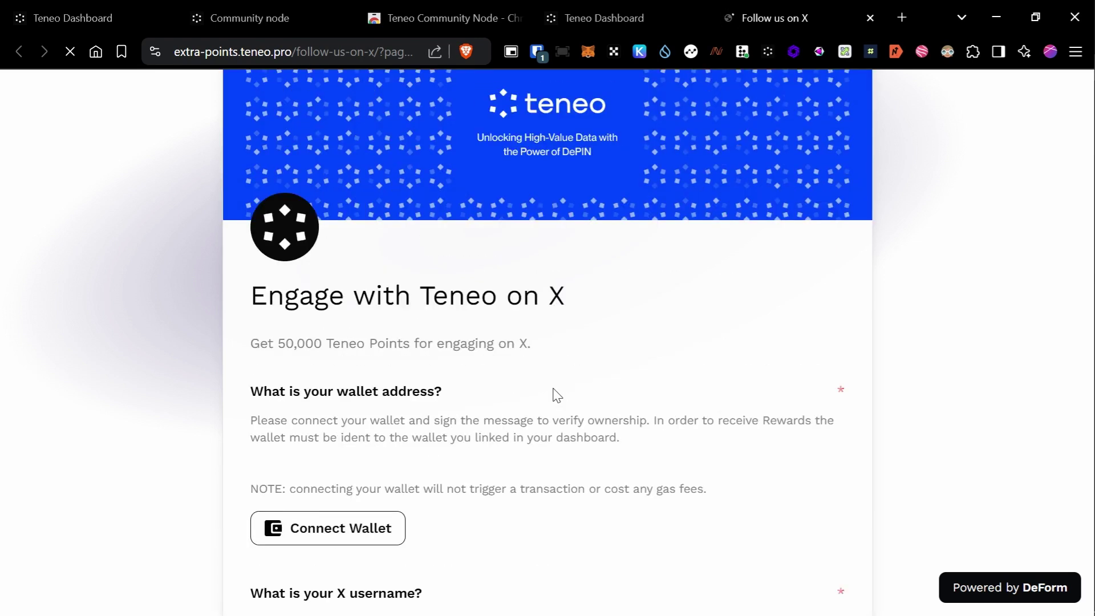
- Connect the MetaMask wallet to the Engage with Teneo on X form and sign the sign-in request to verify ownership
{"action": "scroll", "coordinate": [559, 393], "scroll_direction": "down", "scroll_amount": 4}
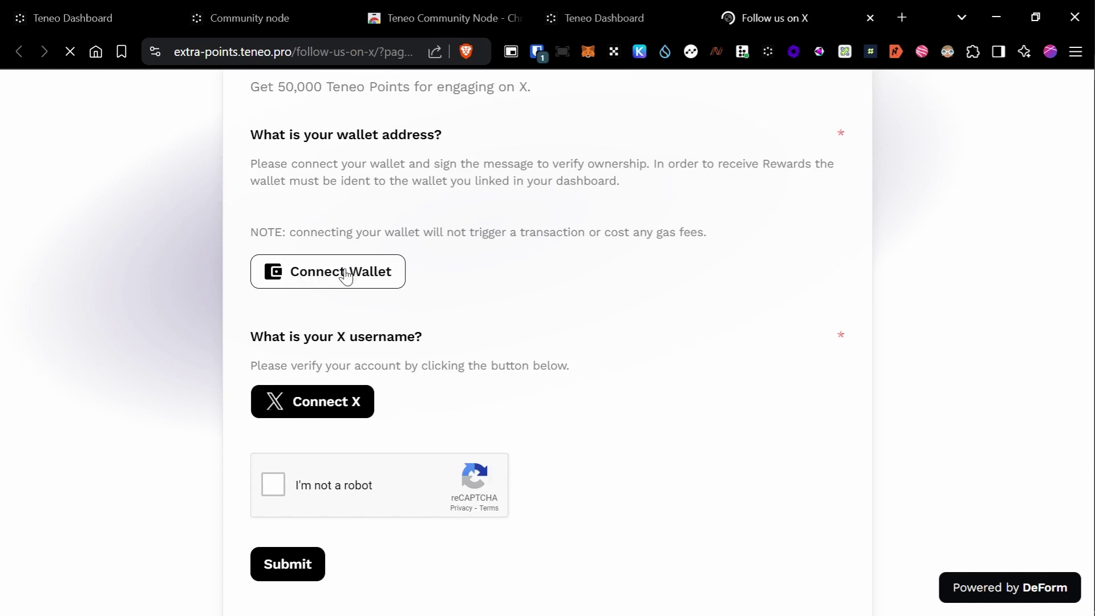
{"action": "left_click", "coordinate": [345, 274]}
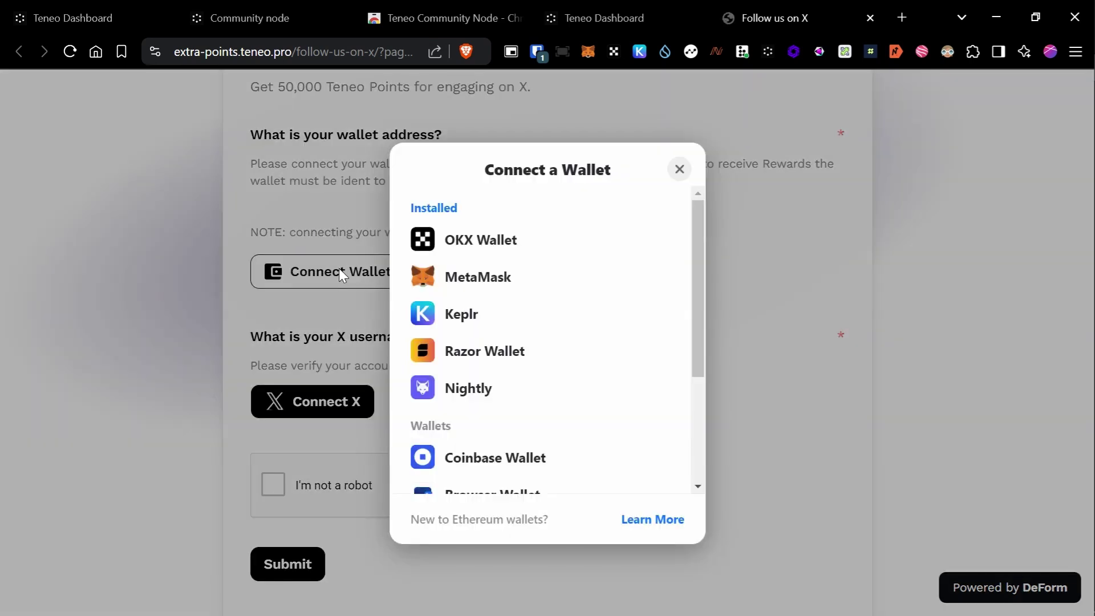
{"action": "left_click", "coordinate": [439, 285]}
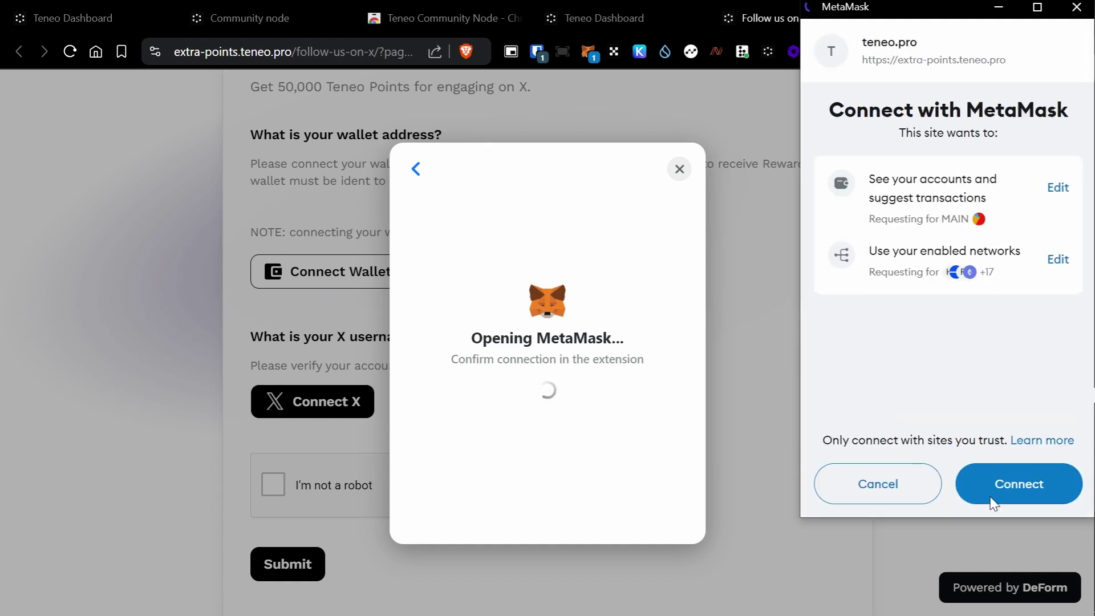
{"action": "left_click", "coordinate": [991, 490]}
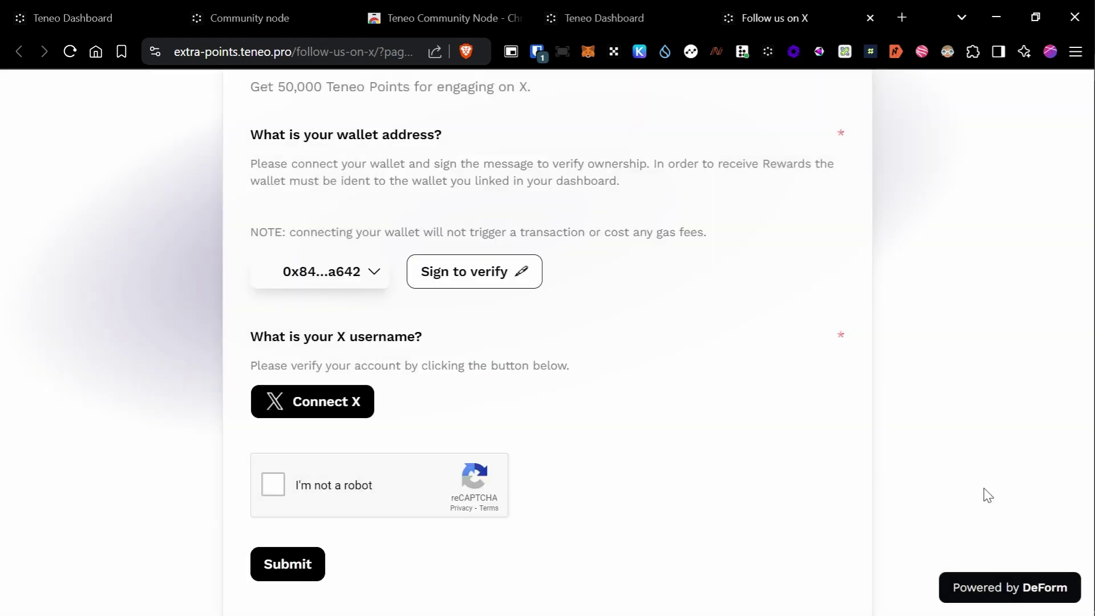
{"action": "left_click", "coordinate": [528, 275]}
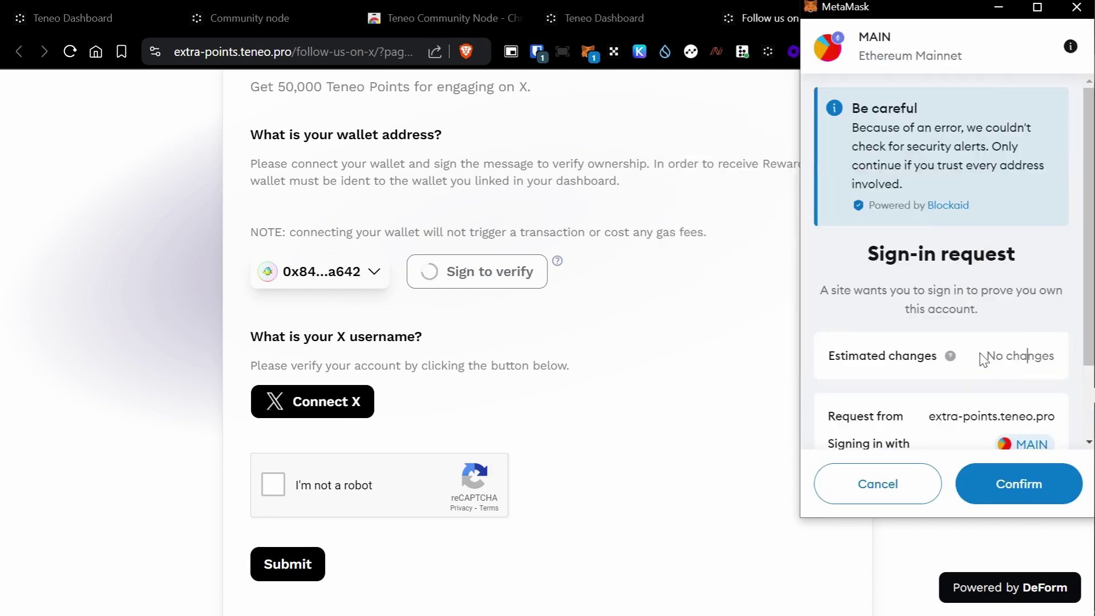
{"action": "scroll", "coordinate": [867, 371], "scroll_direction": "down", "scroll_amount": 2}
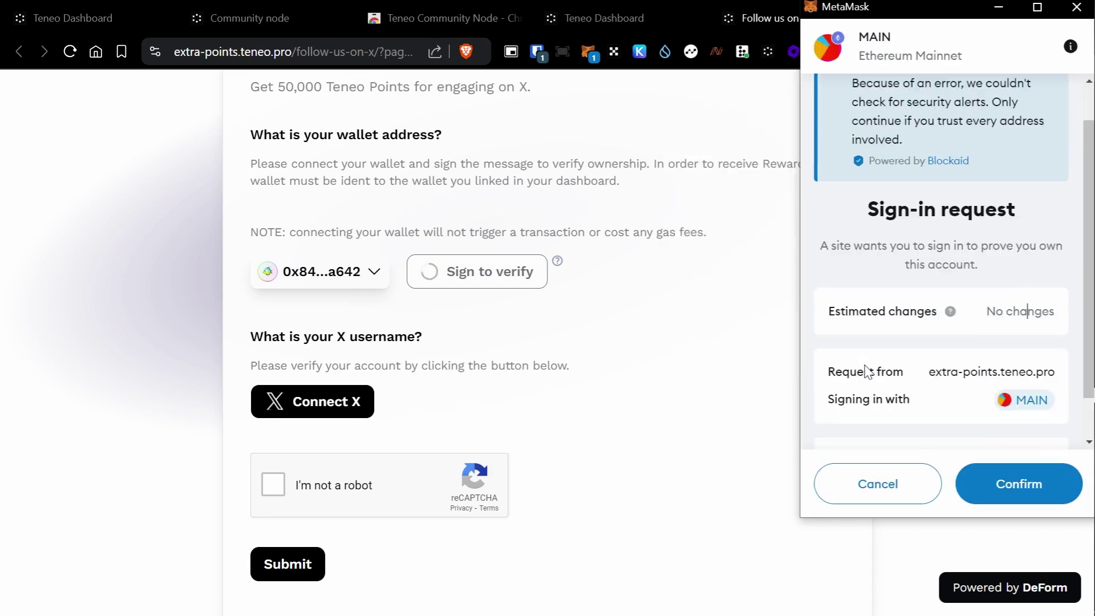
{"action": "scroll", "coordinate": [867, 371], "scroll_direction": "up", "scroll_amount": 2}
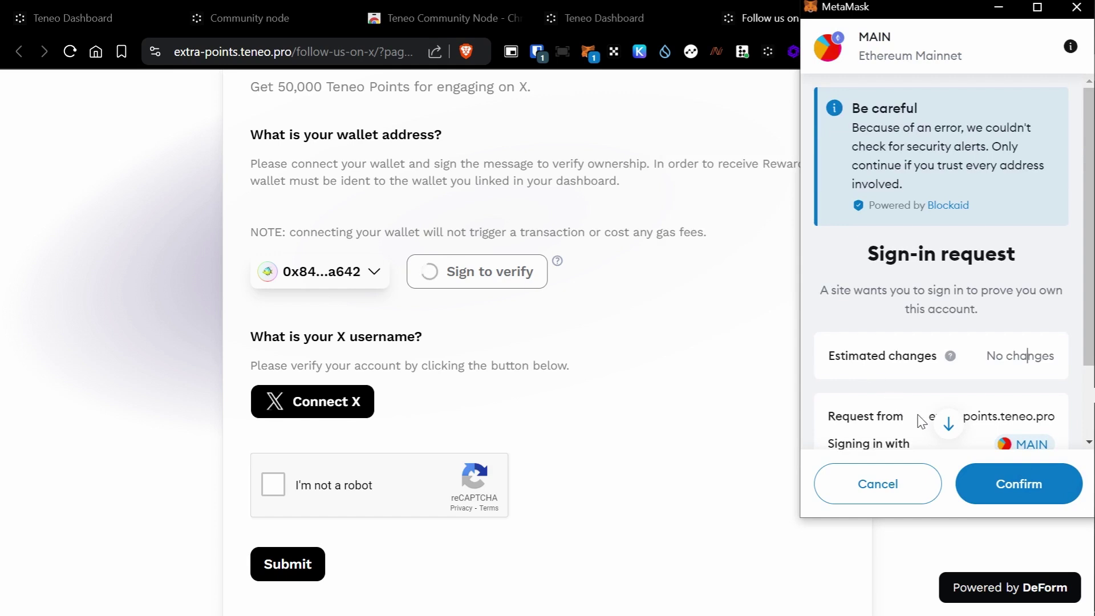
{"action": "left_click", "coordinate": [997, 484]}
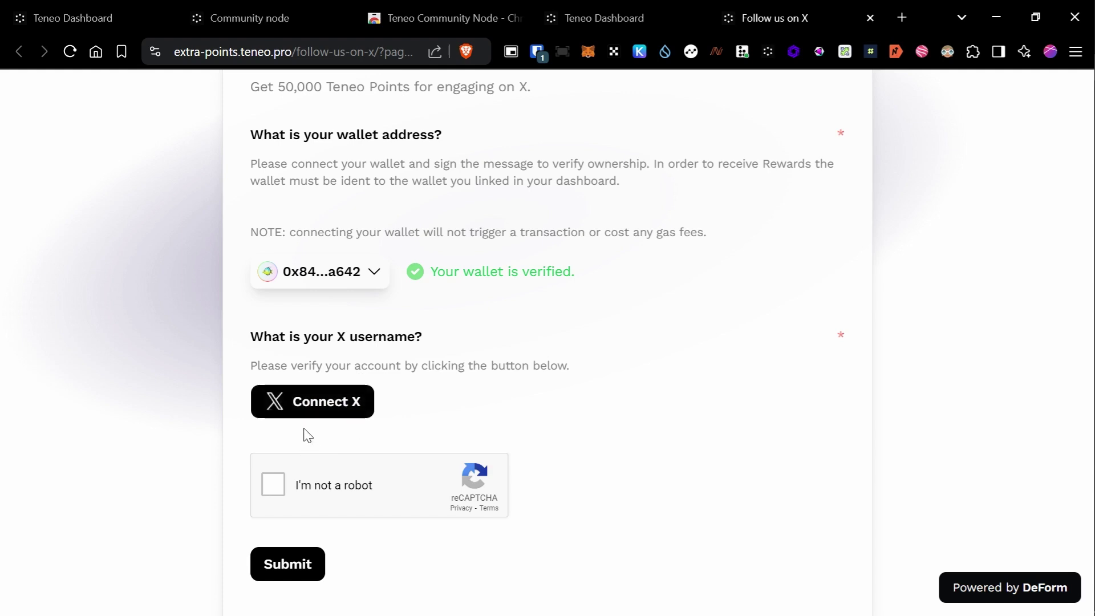
- Try to connect the X account to the form by authorizing DeForm, and check the X username section
{"action": "left_click", "coordinate": [299, 408]}
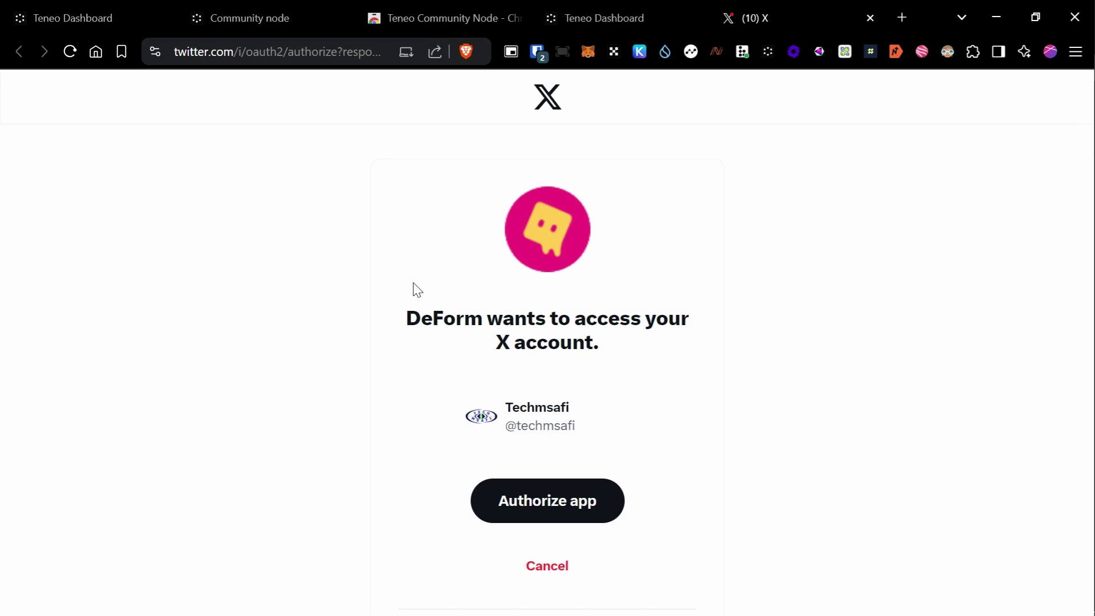
{"action": "scroll", "coordinate": [458, 510], "scroll_direction": "down", "scroll_amount": 2}
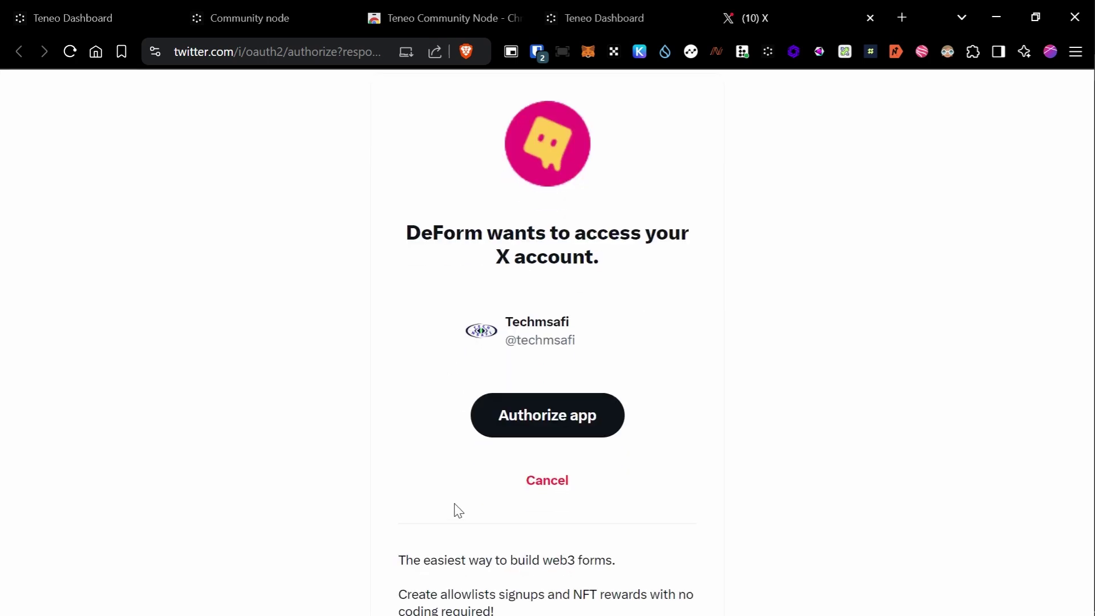
{"action": "left_click", "coordinate": [524, 422]}
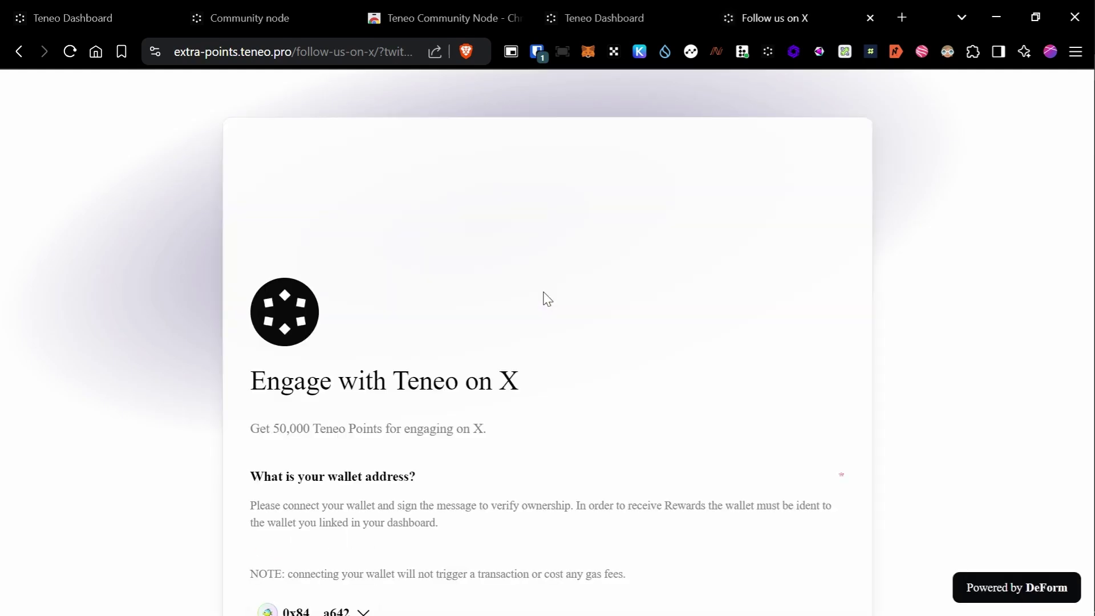
{"action": "scroll", "coordinate": [547, 298], "scroll_direction": "down", "scroll_amount": 7}
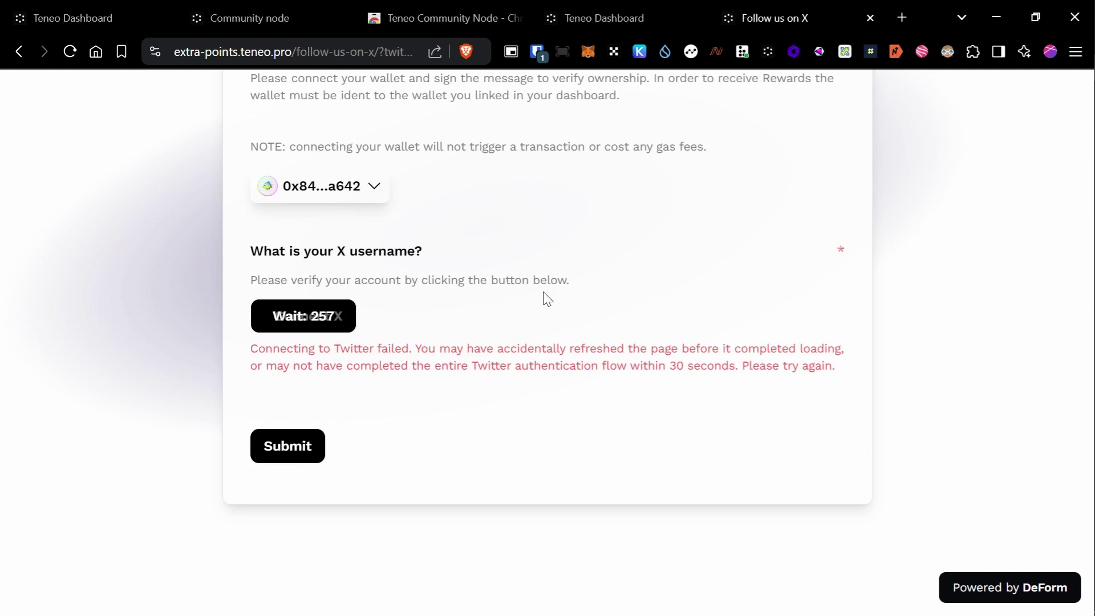
{"action": "scroll", "coordinate": [547, 298], "scroll_direction": "down", "scroll_amount": 7}
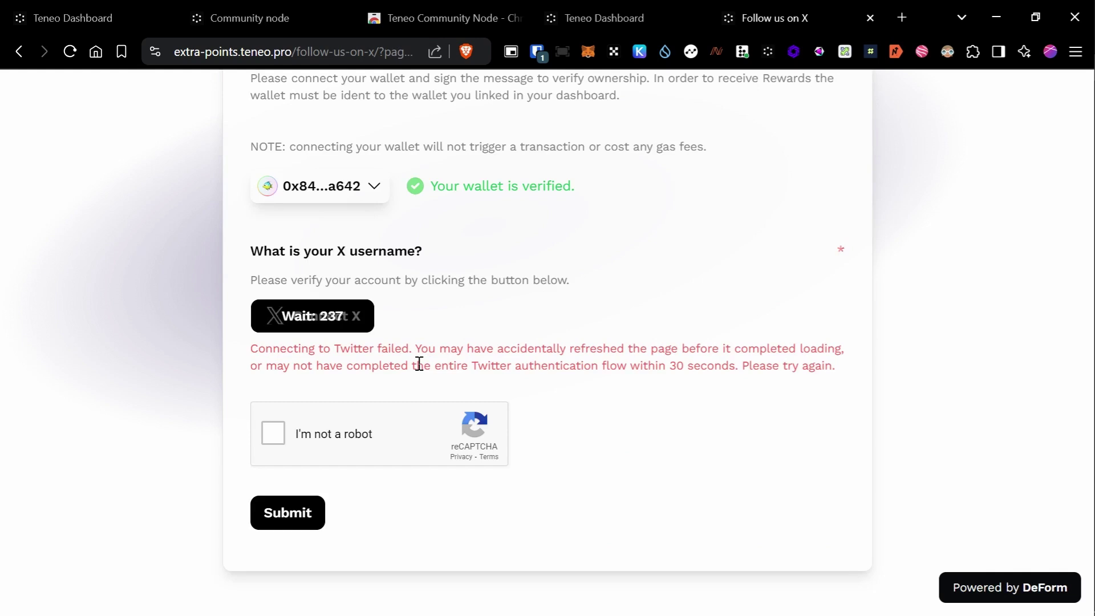
- Retry connecting the X account to the Engage with Teneo on X form by authorizing DeForm
{"action": "left_click", "coordinate": [269, 435]}
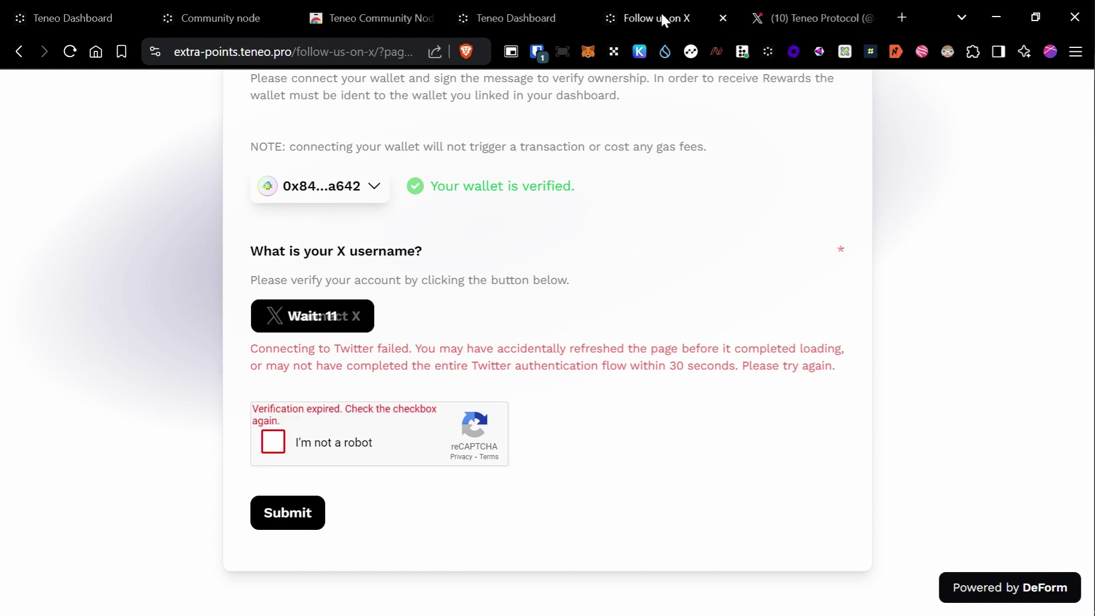
{"action": "left_click", "coordinate": [279, 447]}
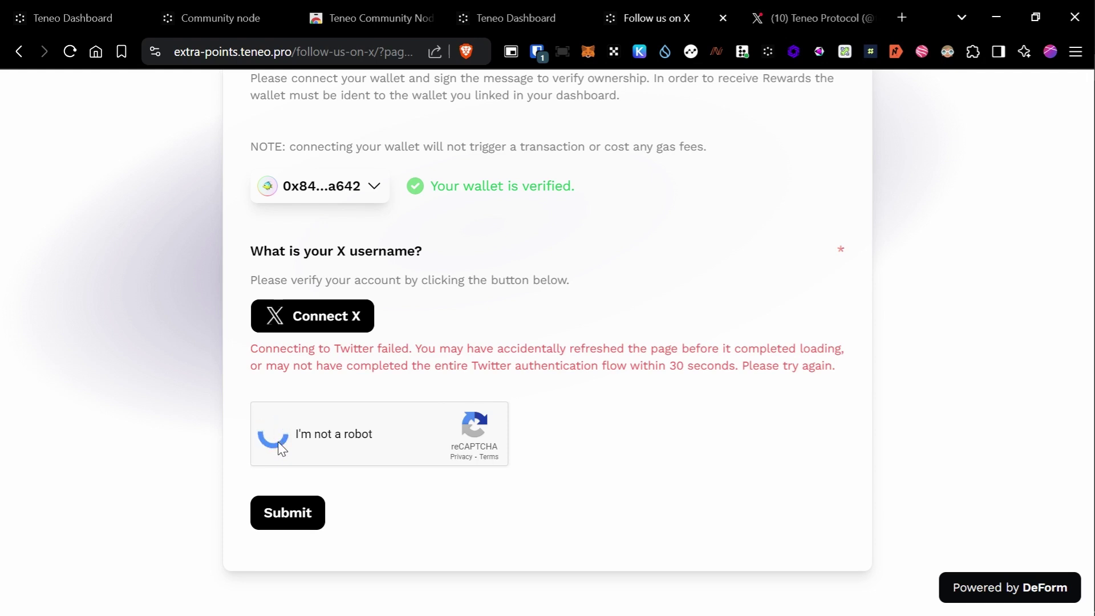
{"action": "left_click", "coordinate": [307, 332]}
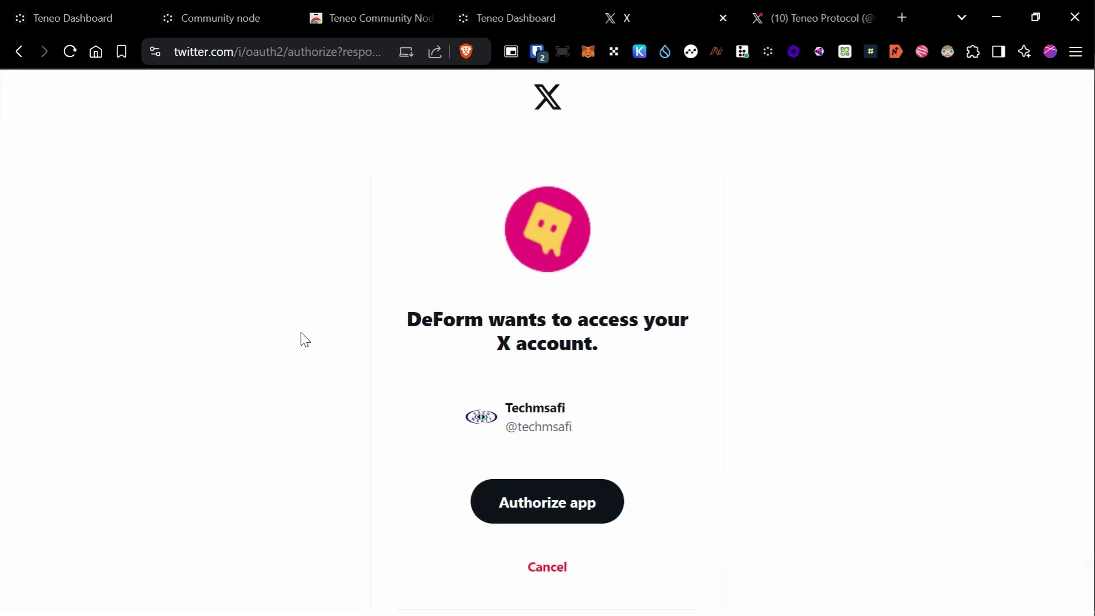
{"action": "left_click", "coordinate": [578, 505]}
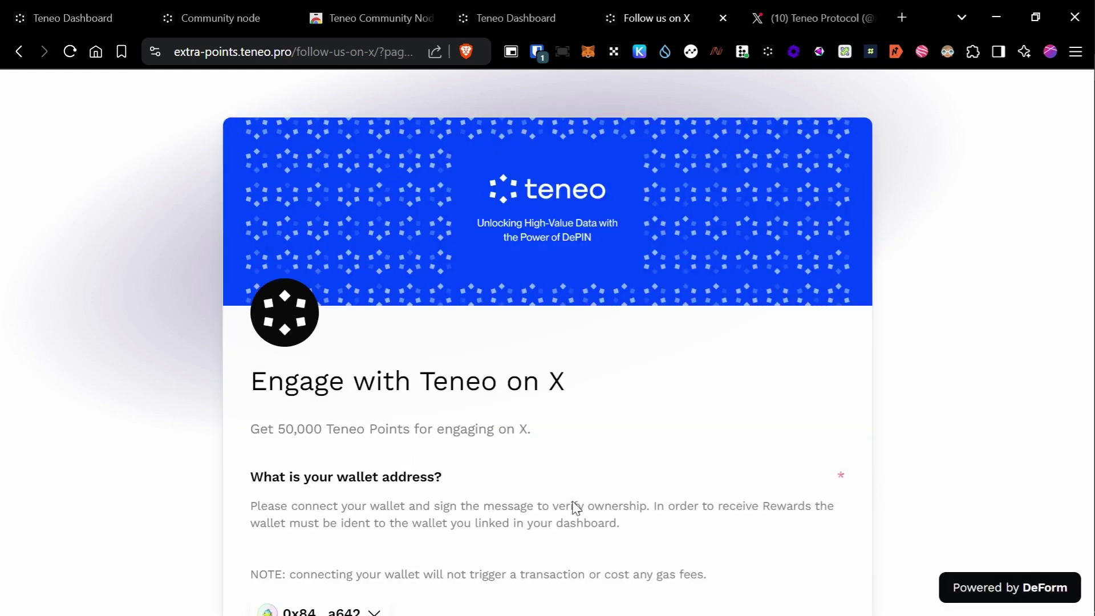
{"action": "scroll", "coordinate": [451, 445], "scroll_direction": "down", "scroll_amount": 6}
{"action": "scroll", "coordinate": [467, 454], "scroll_direction": "down", "scroll_amount": 5}
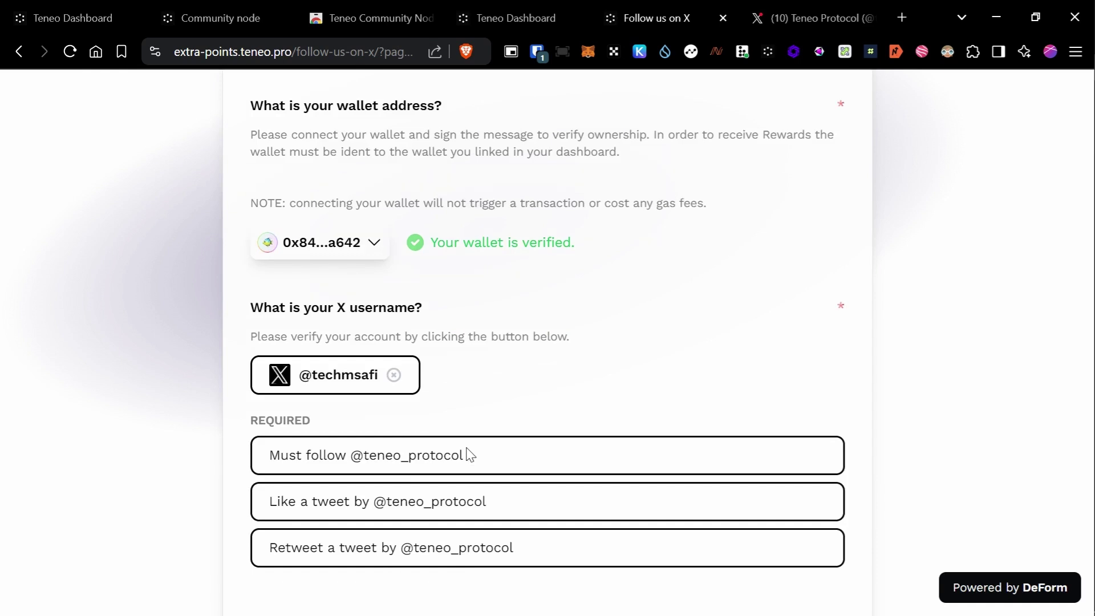
{"action": "scroll", "coordinate": [527, 402], "scroll_direction": "up", "scroll_amount": 3}
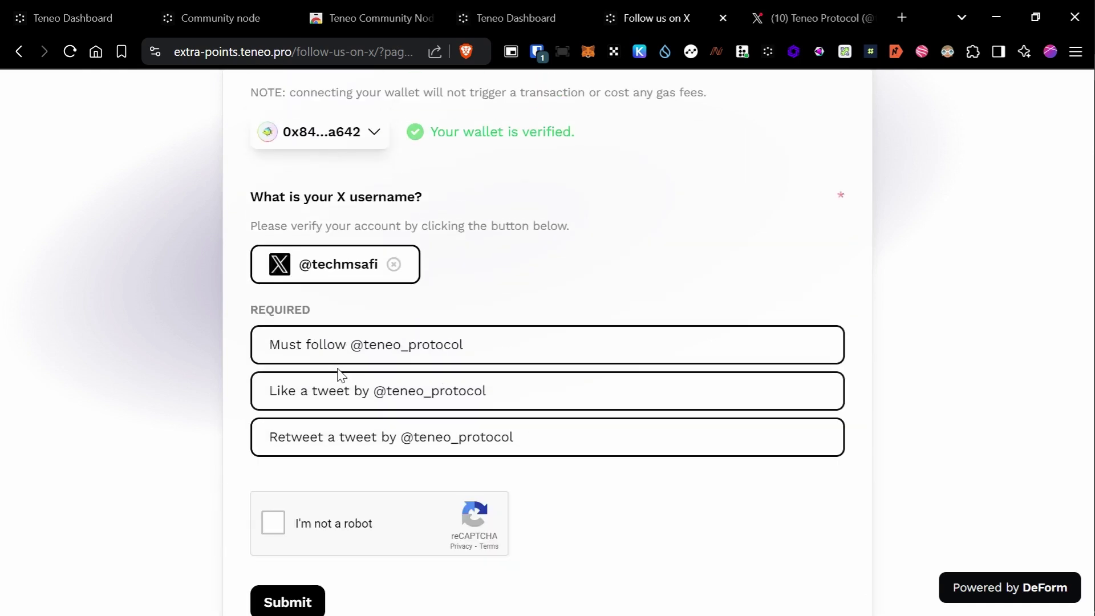
{"action": "left_click", "coordinate": [394, 348]}
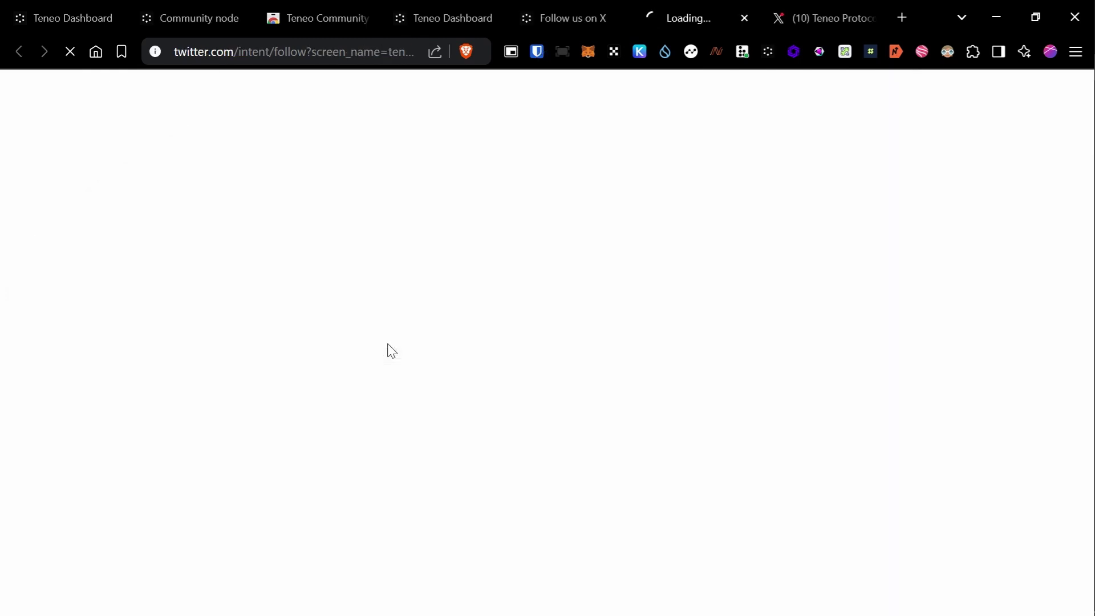
{"action": "left_click", "coordinate": [558, 20]}
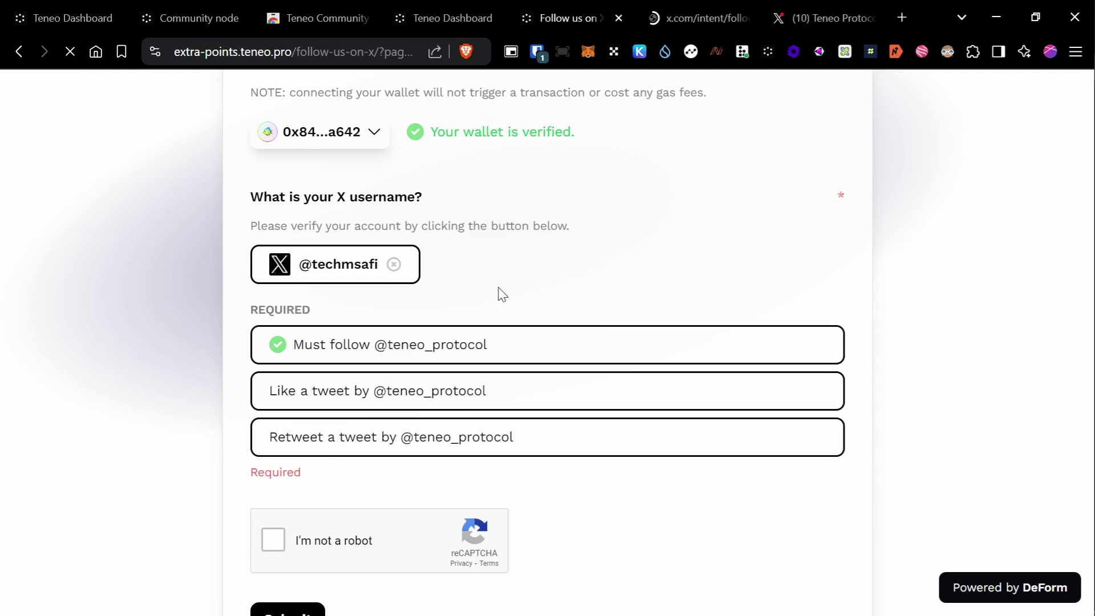
- Open the Like a tweet requirement, close the leftover follow page, and like the Teneo Protocol post on X
{"action": "left_click", "coordinate": [406, 388]}
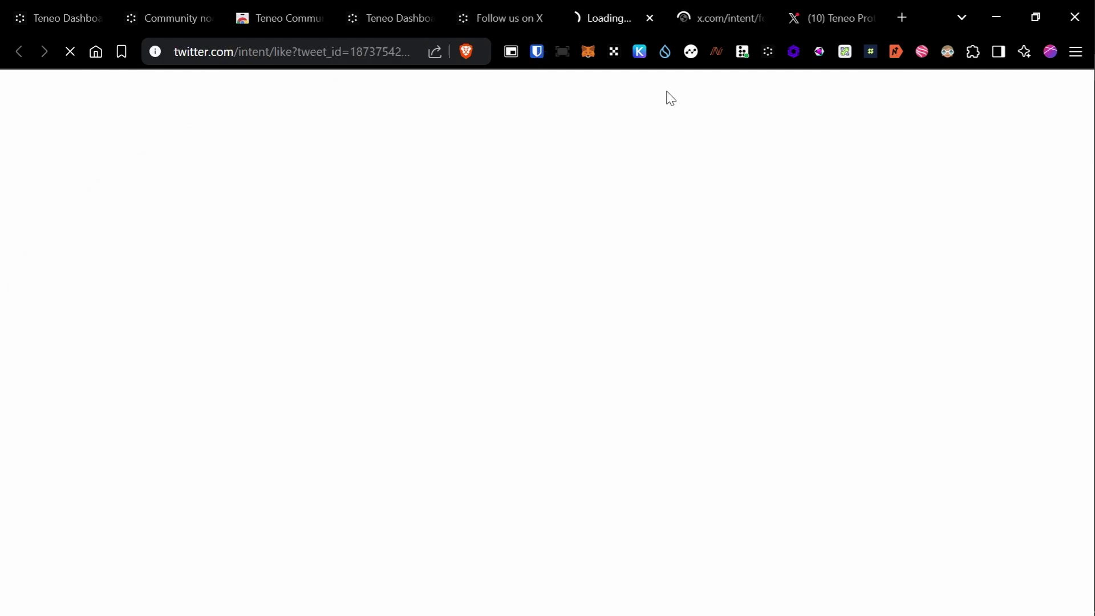
{"action": "left_click", "coordinate": [717, 8]}
{"action": "left_click", "coordinate": [601, 15]}
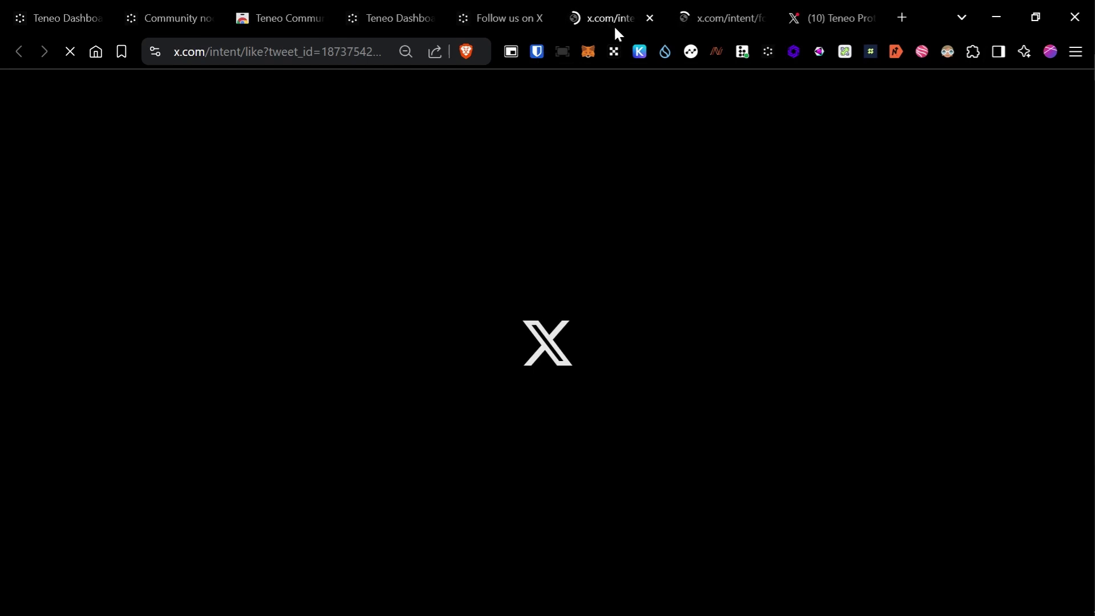
{"action": "left_click", "coordinate": [706, 12]}
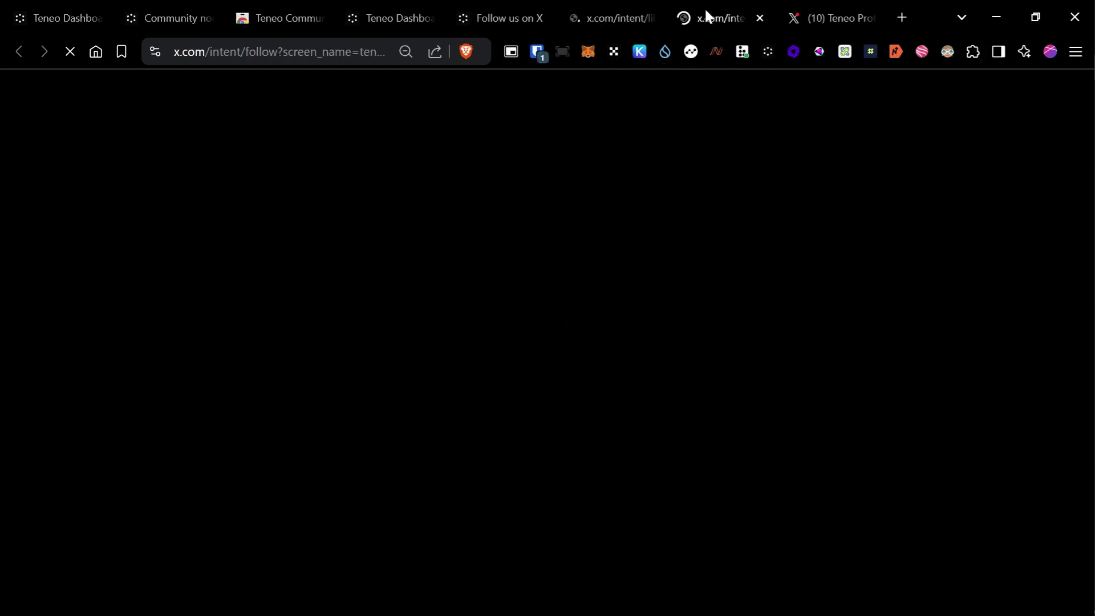
{"action": "left_click", "coordinate": [758, 18]}
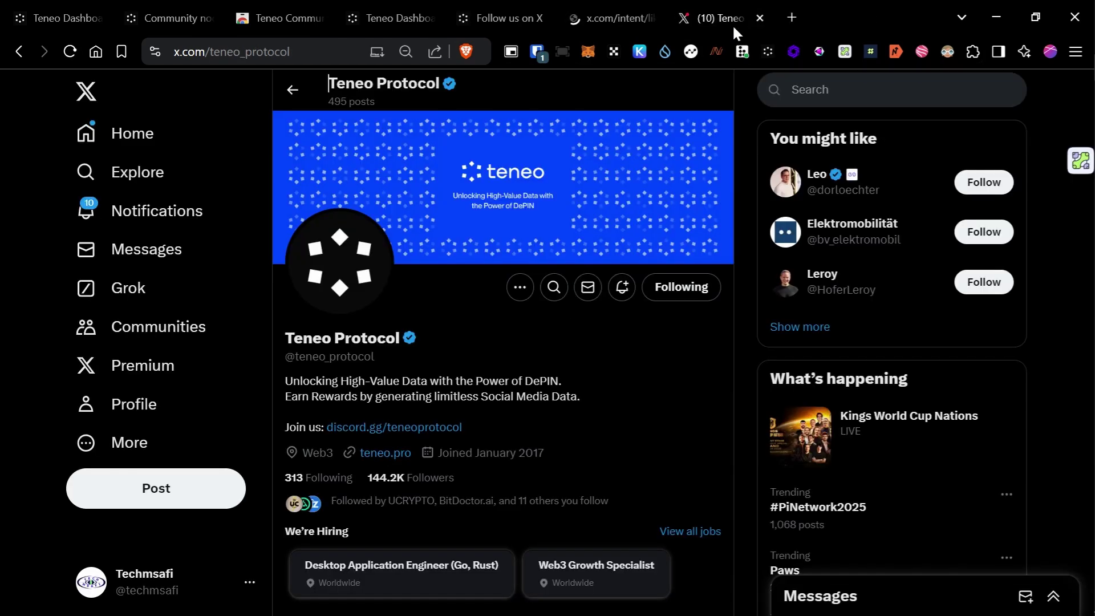
{"action": "left_click", "coordinate": [631, 11]}
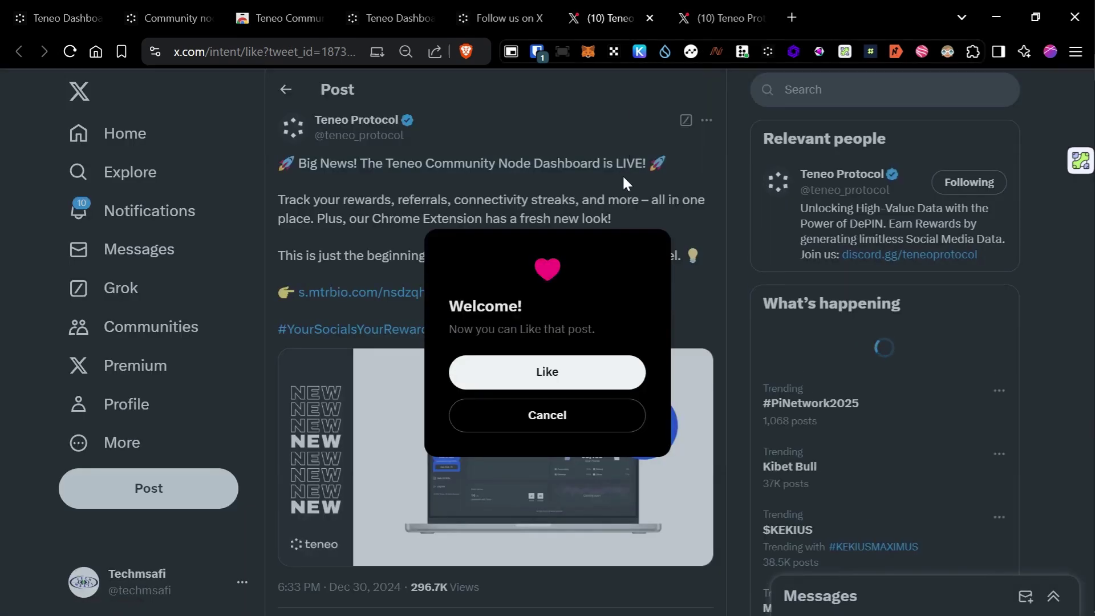
{"action": "left_click", "coordinate": [547, 374]}
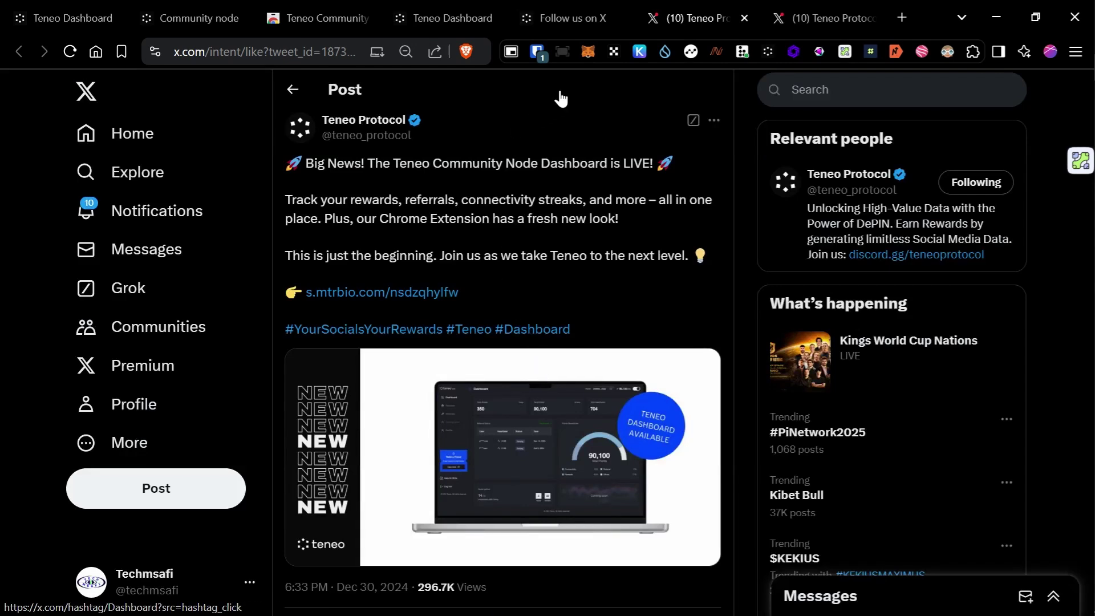
- Open the Retweet a tweet requirement from the form and repost the Teneo Protocol post on X
{"action": "left_click", "coordinate": [562, 8]}
{"action": "scroll", "coordinate": [408, 365], "scroll_direction": "down", "scroll_amount": 2}
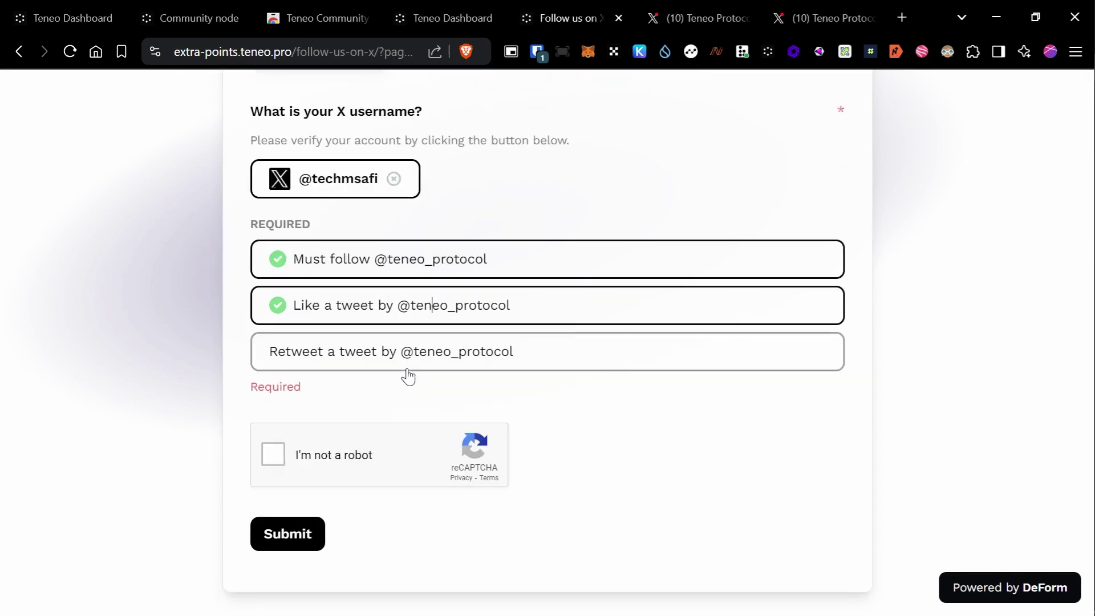
{"action": "left_click", "coordinate": [428, 357]}
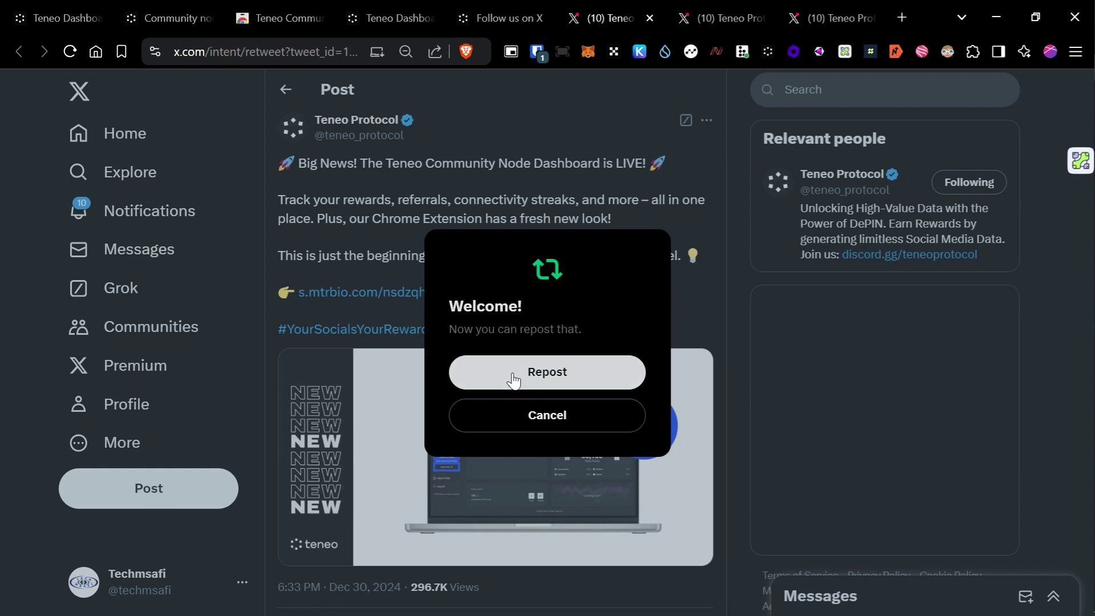
{"action": "left_click", "coordinate": [513, 380]}
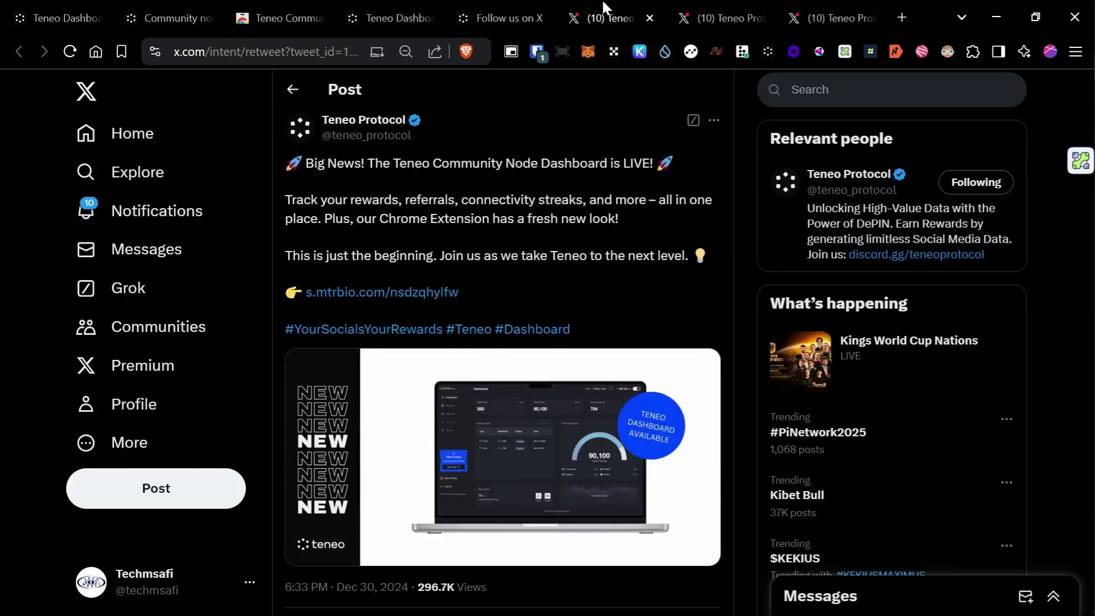
- Complete the I'm not a robot check and submit the Engage with Teneo on X form
{"action": "left_click", "coordinate": [514, 19]}
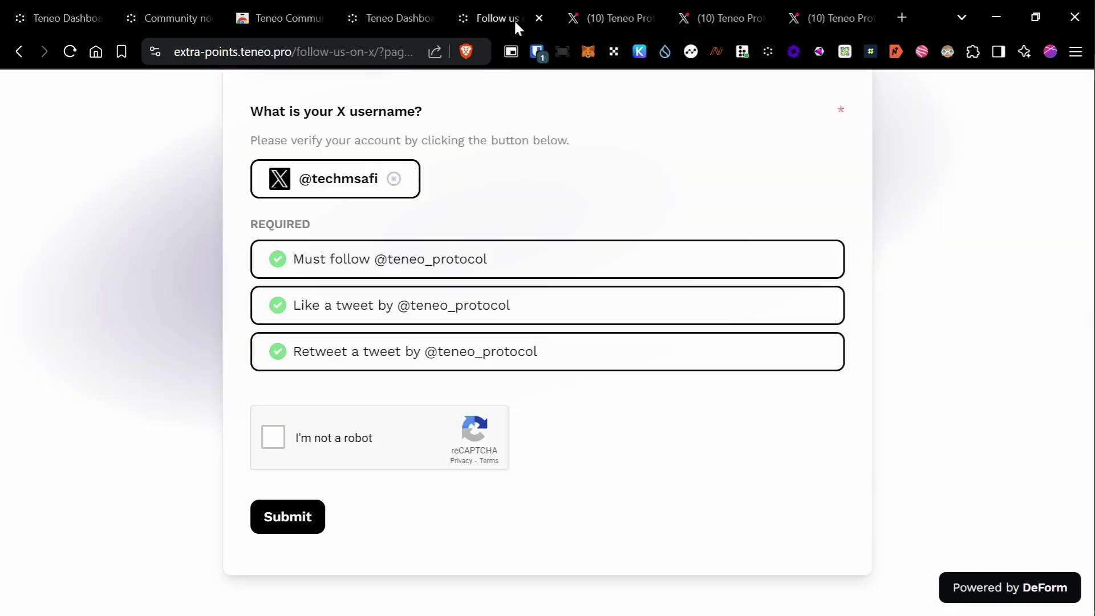
{"action": "left_click", "coordinate": [279, 440]}
{"action": "left_click", "coordinate": [299, 517]}
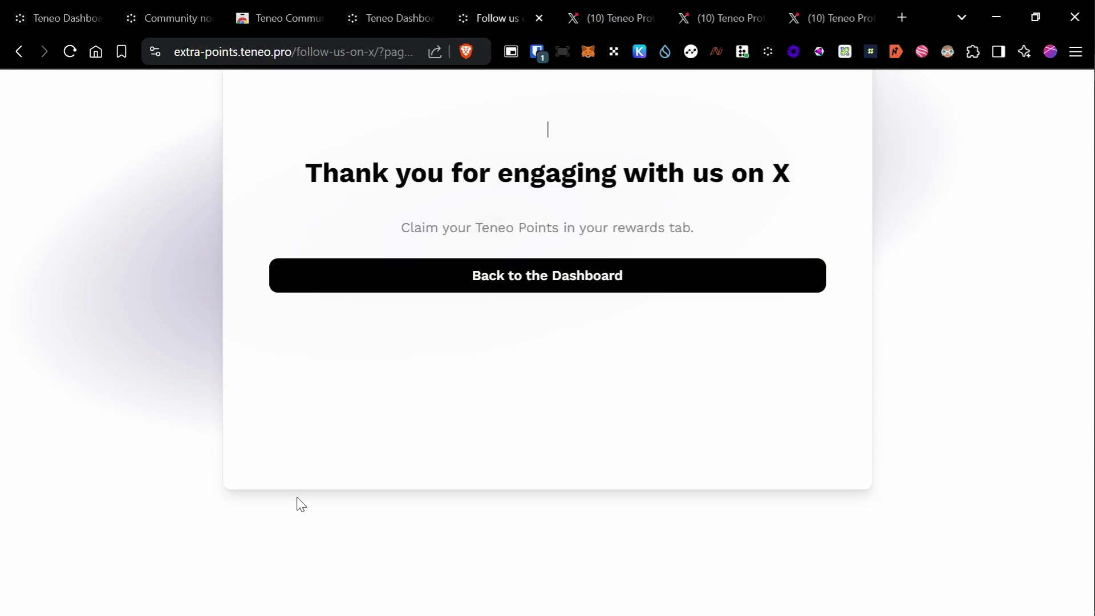
- Go back to the Teneo dashboard from the thank-you page and check the Total Points figure
{"action": "double_click", "coordinate": [504, 283]}
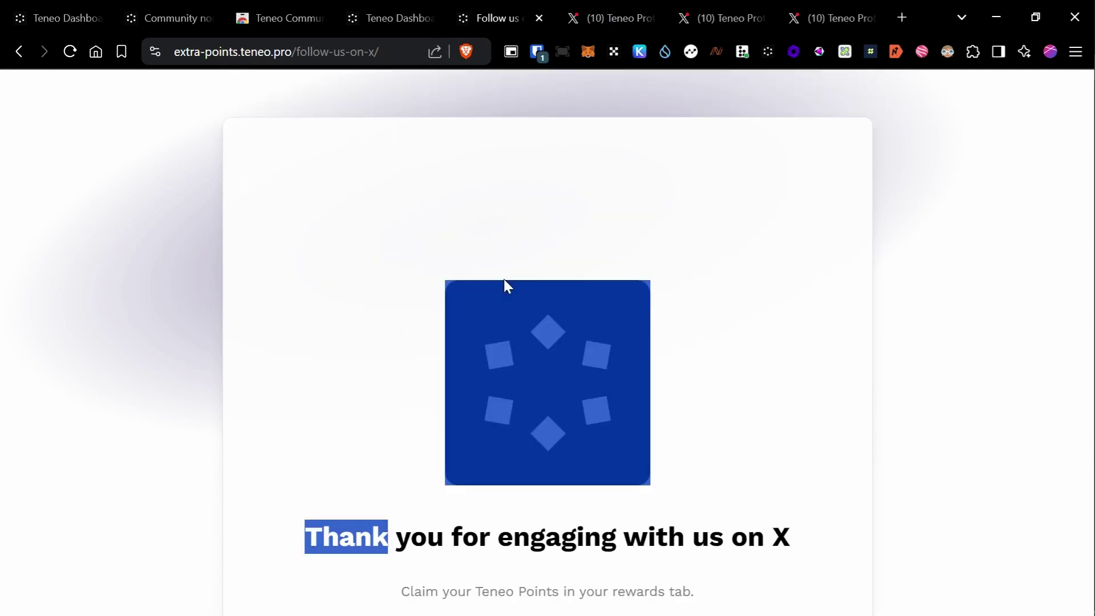
{"action": "left_click", "coordinate": [216, 365]}
{"action": "scroll", "coordinate": [279, 346], "scroll_direction": "down", "scroll_amount": 5}
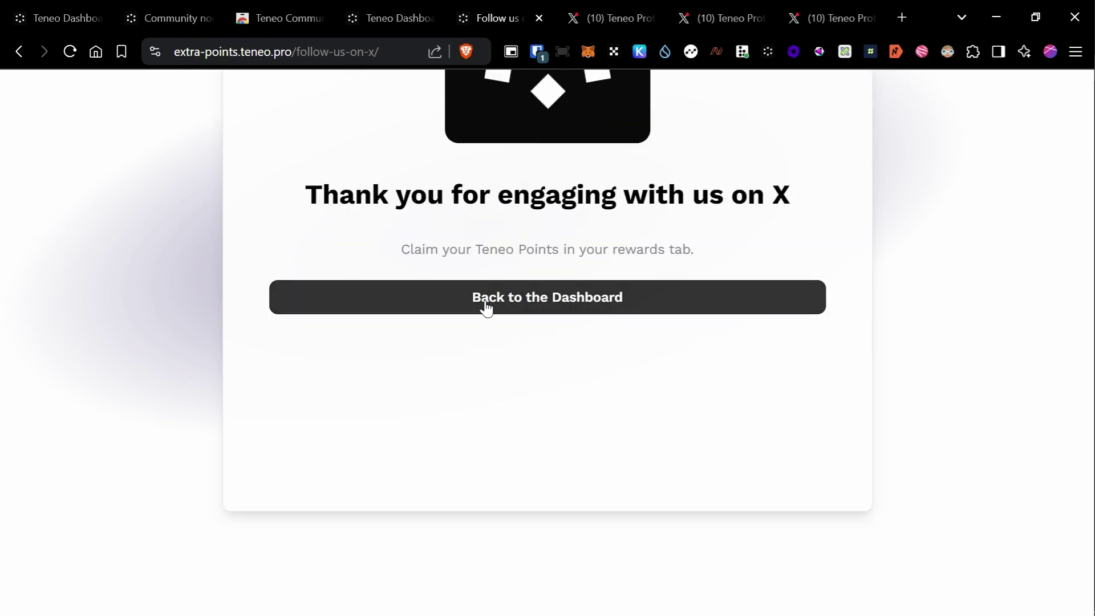
{"action": "left_click", "coordinate": [484, 301]}
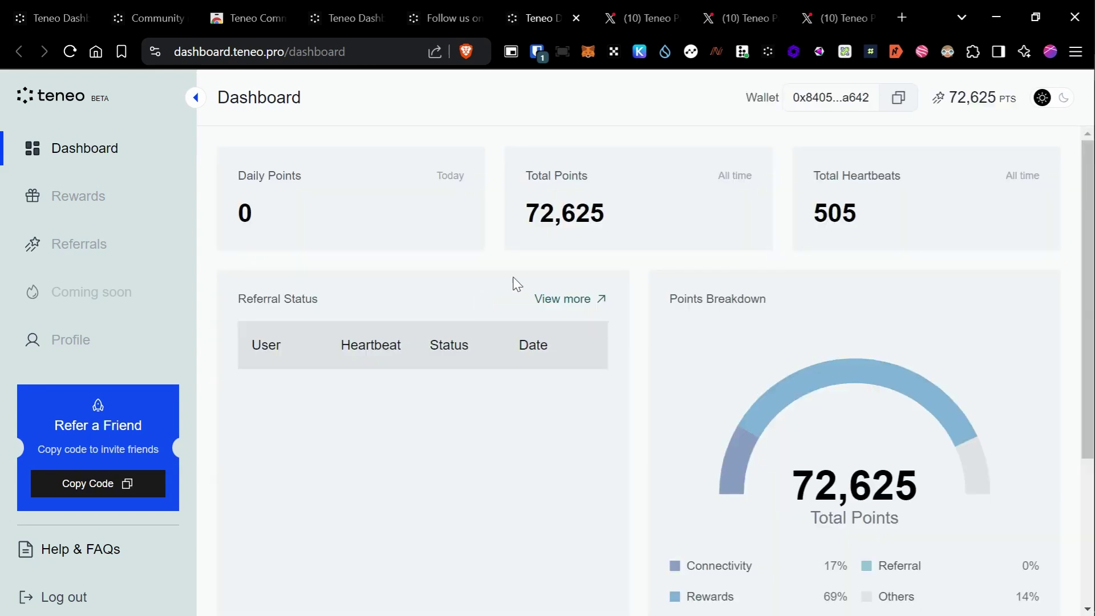
{"action": "left_click_drag", "start_coordinate": [535, 223], "coordinate": [594, 227]}
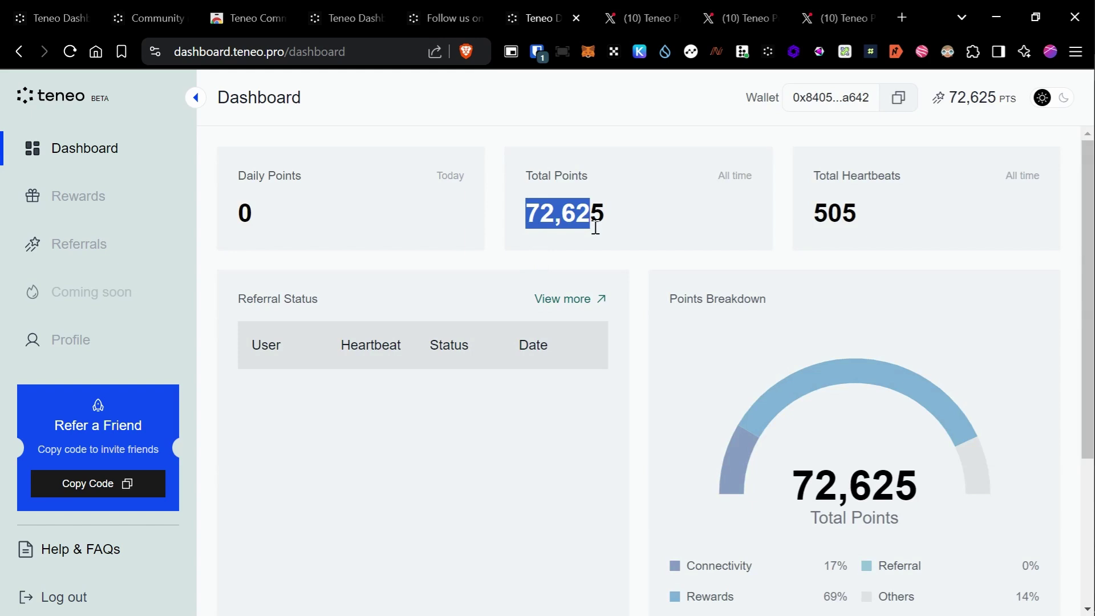
{"action": "left_click", "coordinate": [594, 227]}
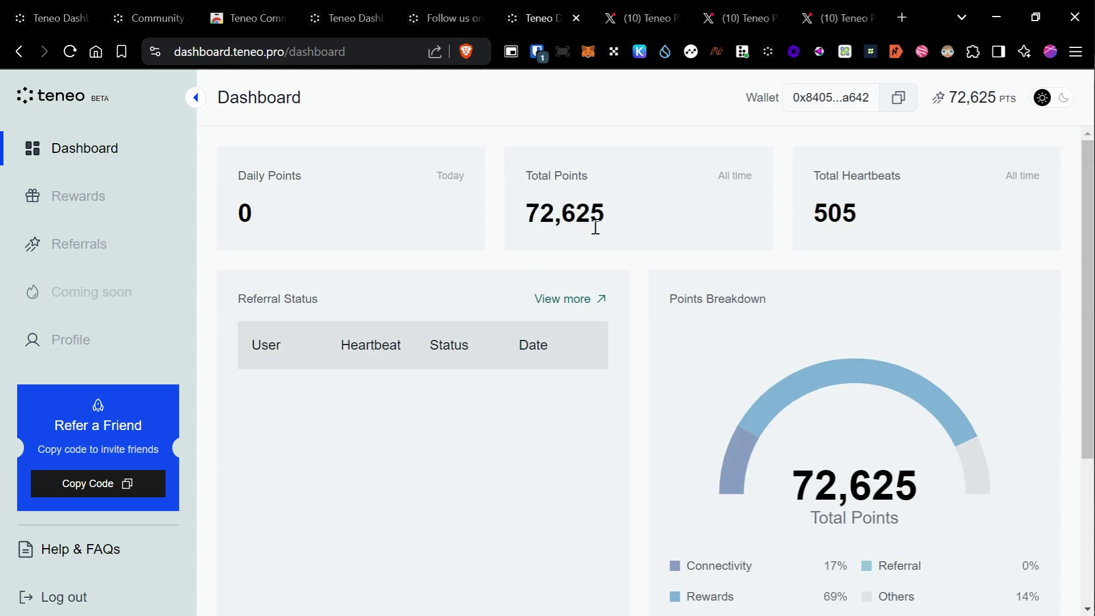
- Reopen the Engage with Teneo on X task from the Rewards page and claim its 50,000 points
{"action": "left_click", "coordinate": [86, 201]}
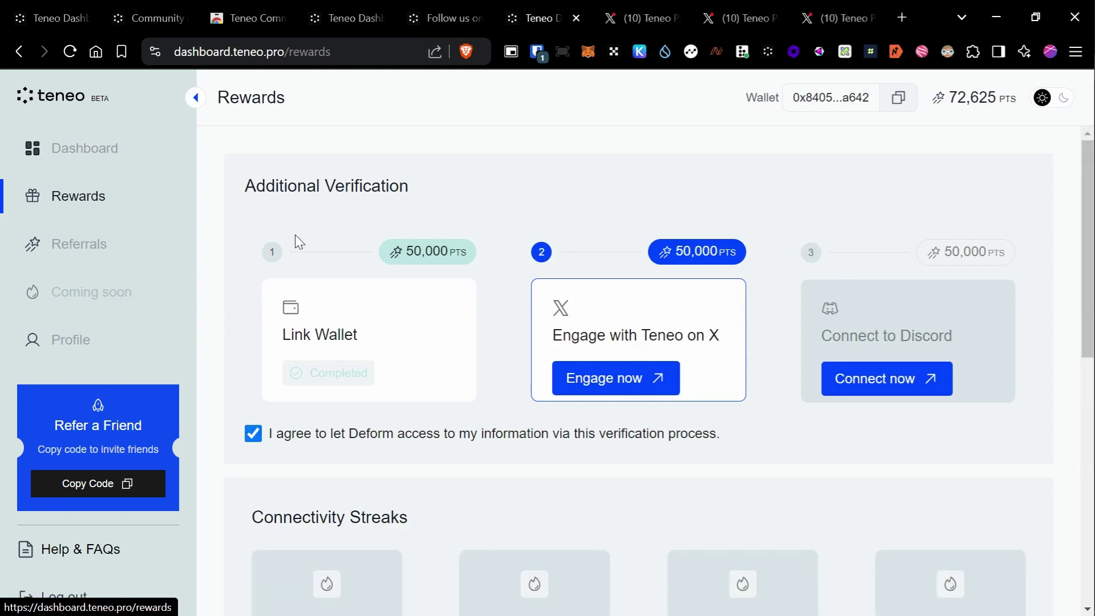
{"action": "left_click", "coordinate": [613, 388]}
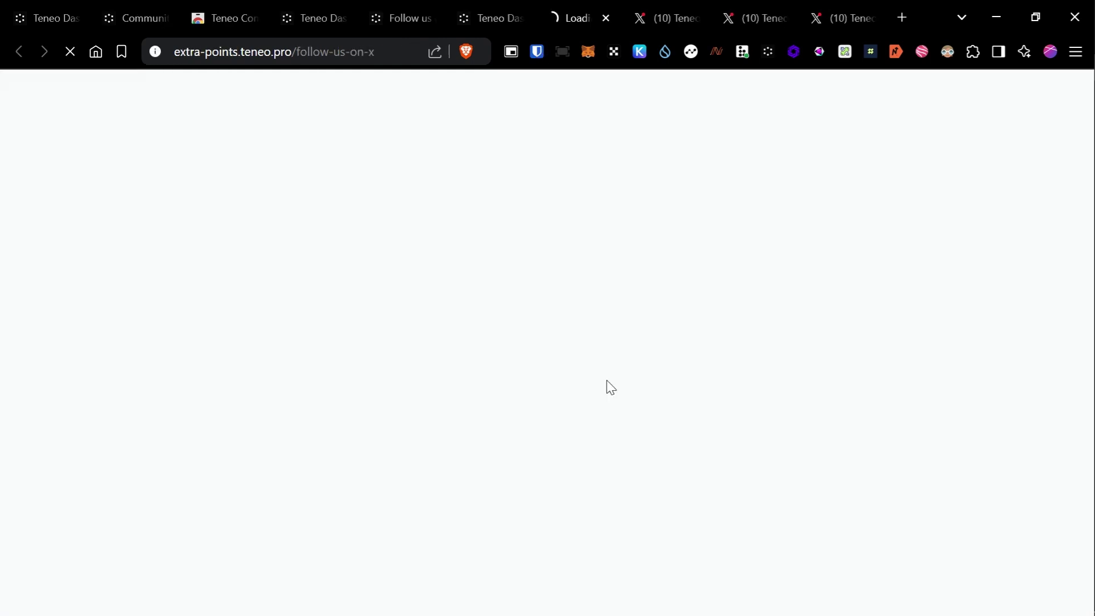
{"action": "left_click", "coordinate": [484, 2]}
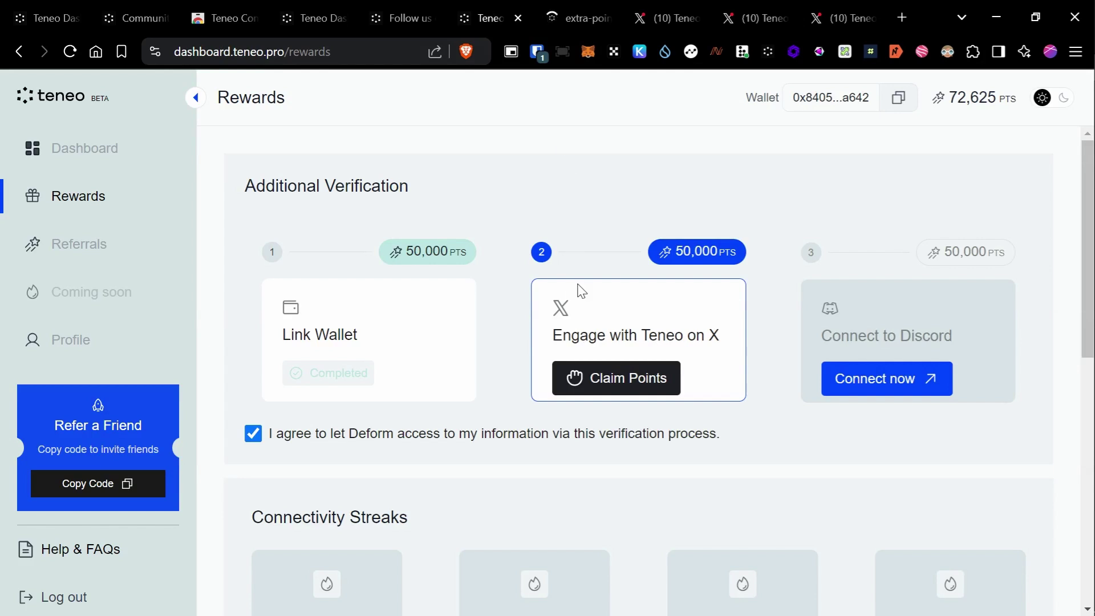
{"action": "left_click", "coordinate": [617, 382]}
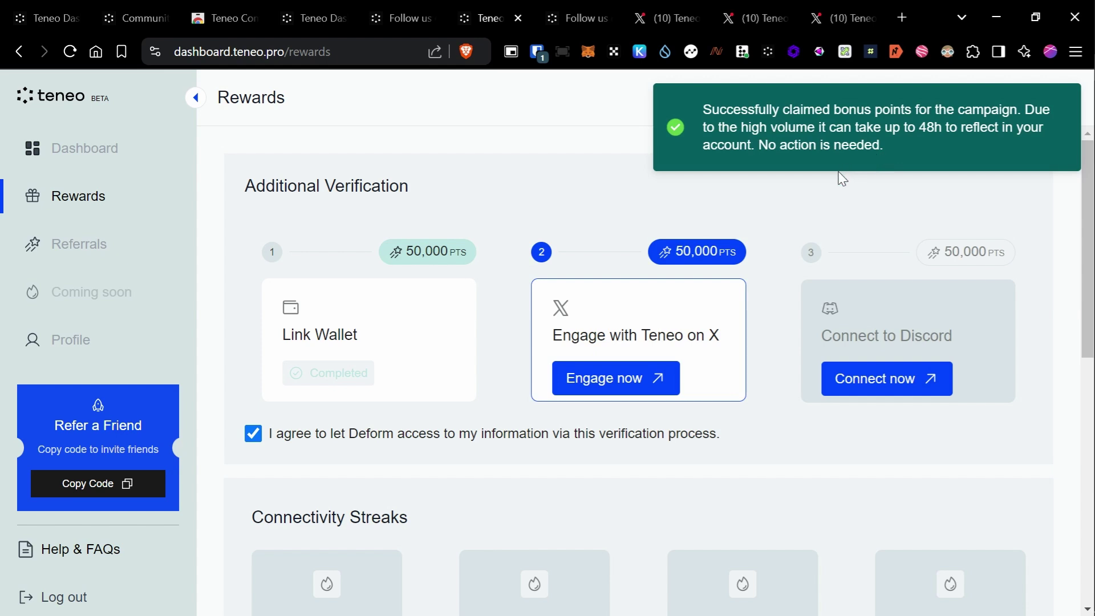
- Open the Connect to Discord task and close the leftover Engage with Teneo on X form and the liked and reposted post pages
{"action": "left_click", "coordinate": [887, 388]}
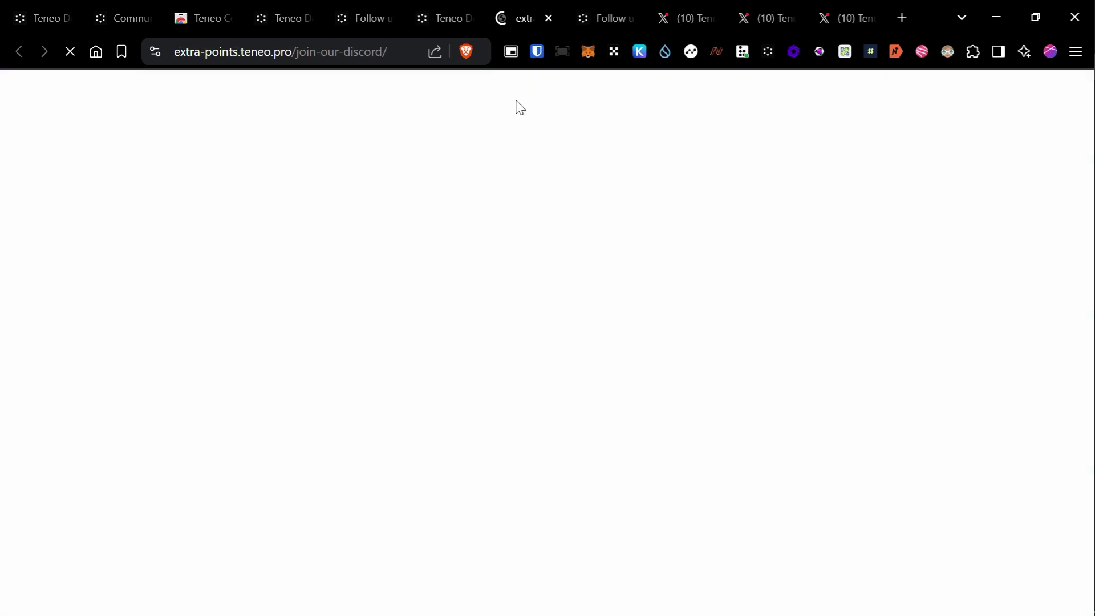
{"action": "left_click", "coordinate": [440, 17]}
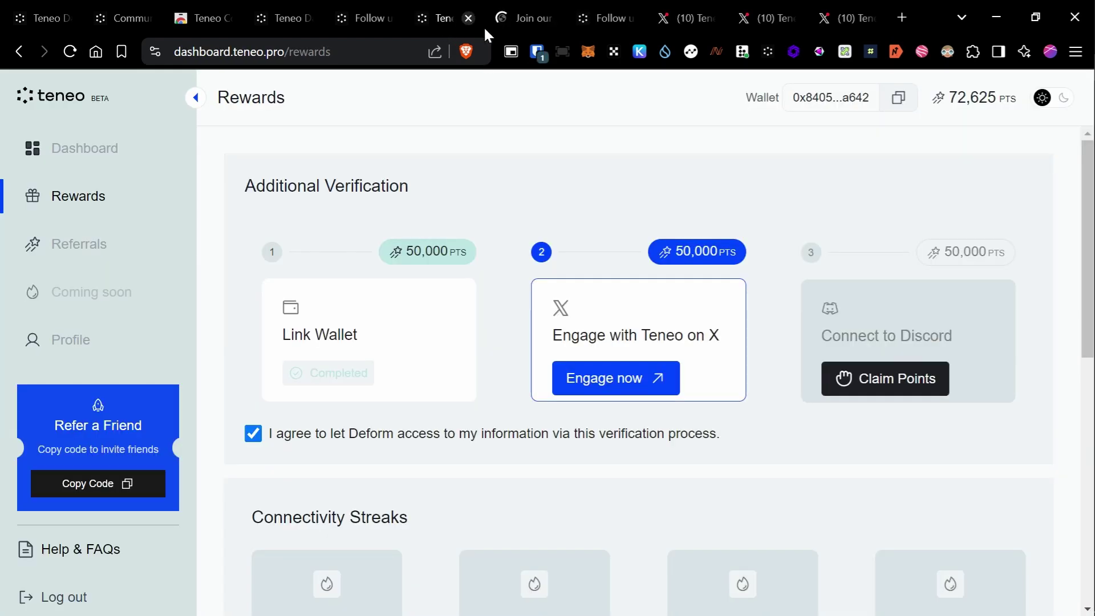
{"action": "left_click", "coordinate": [604, 9]}
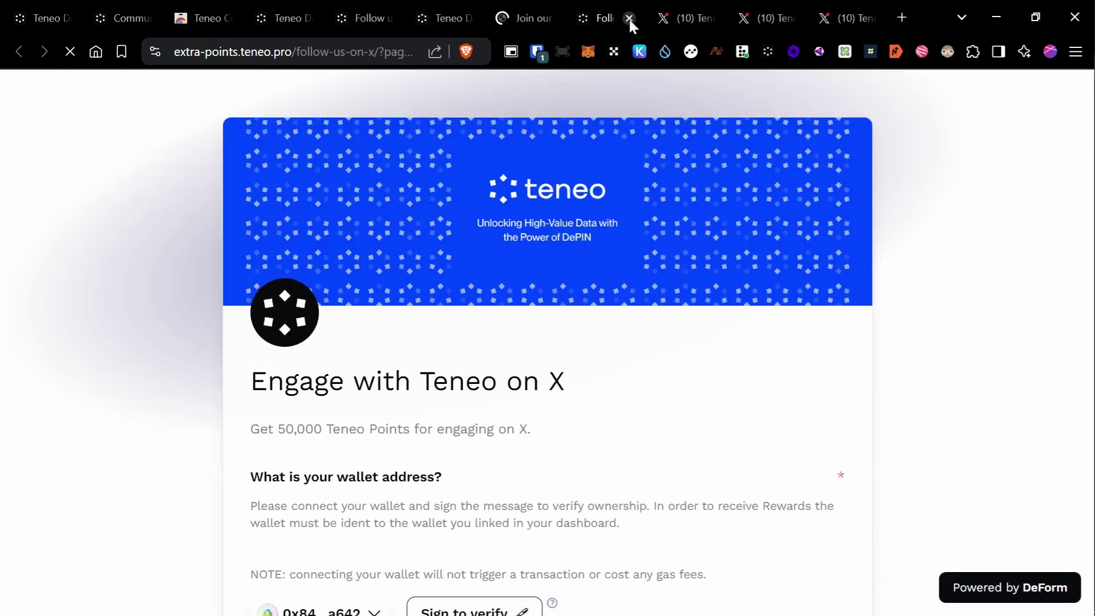
{"action": "left_click", "coordinate": [629, 19]}
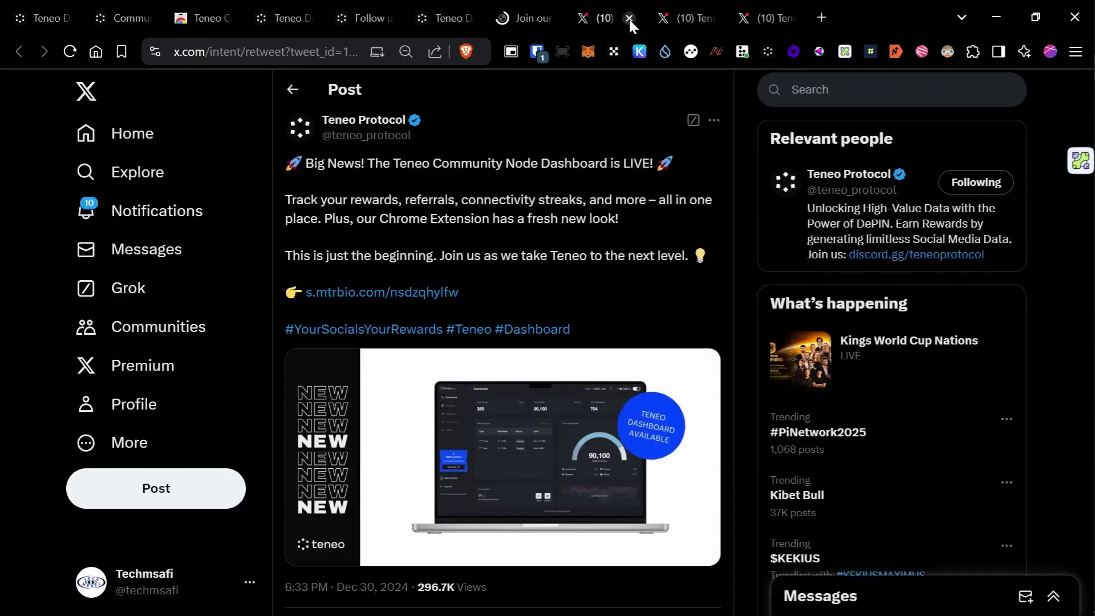
{"action": "left_click", "coordinate": [629, 18]}
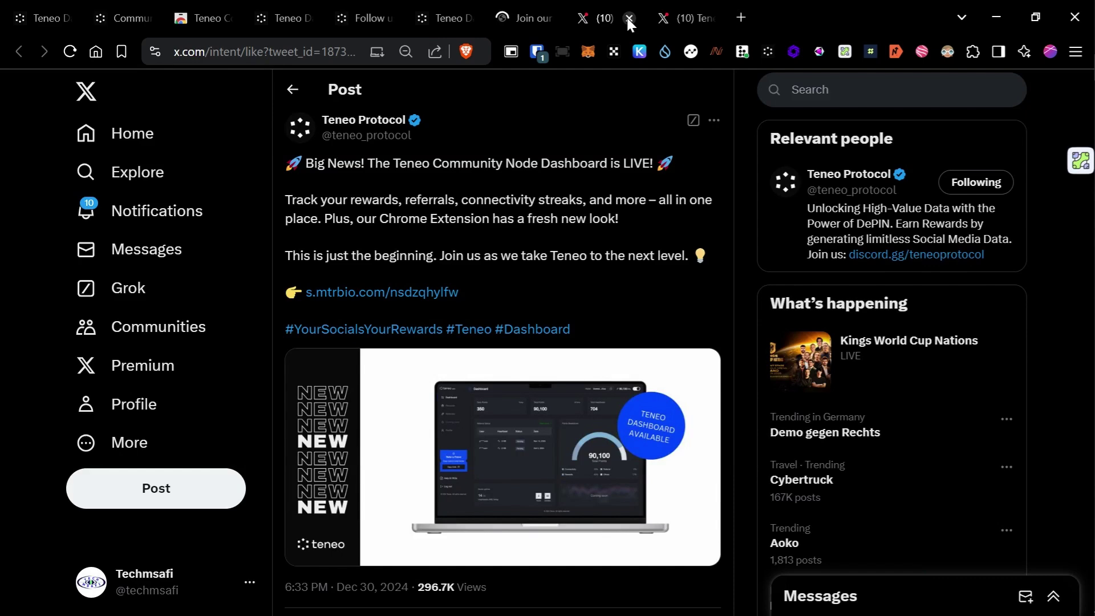
{"action": "left_click", "coordinate": [629, 18]}
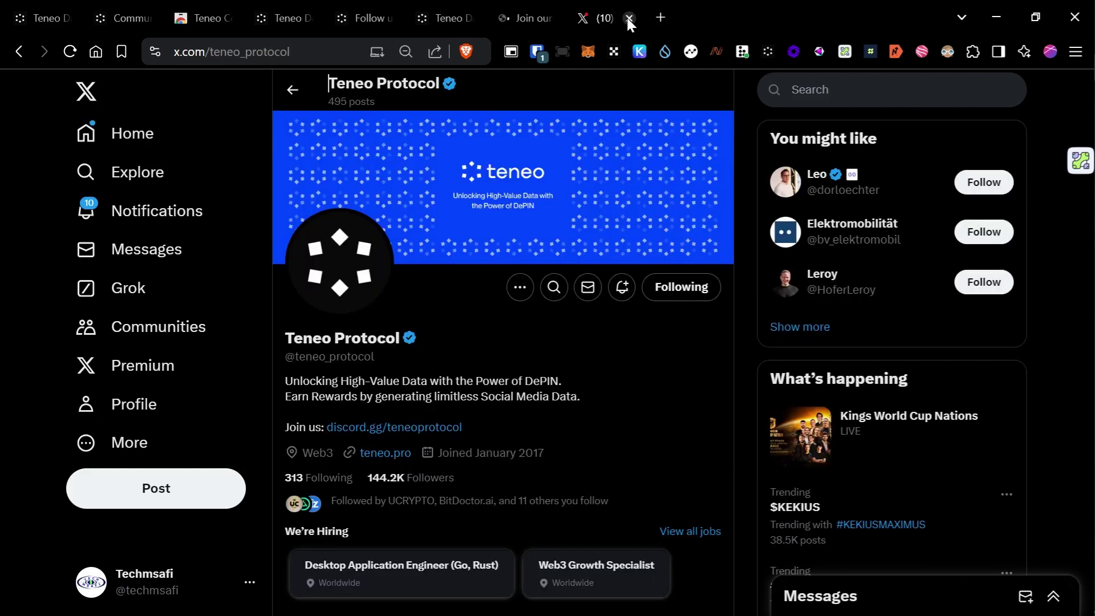
{"action": "left_click", "coordinate": [505, 5]}
{"action": "left_click", "coordinate": [476, 28]}
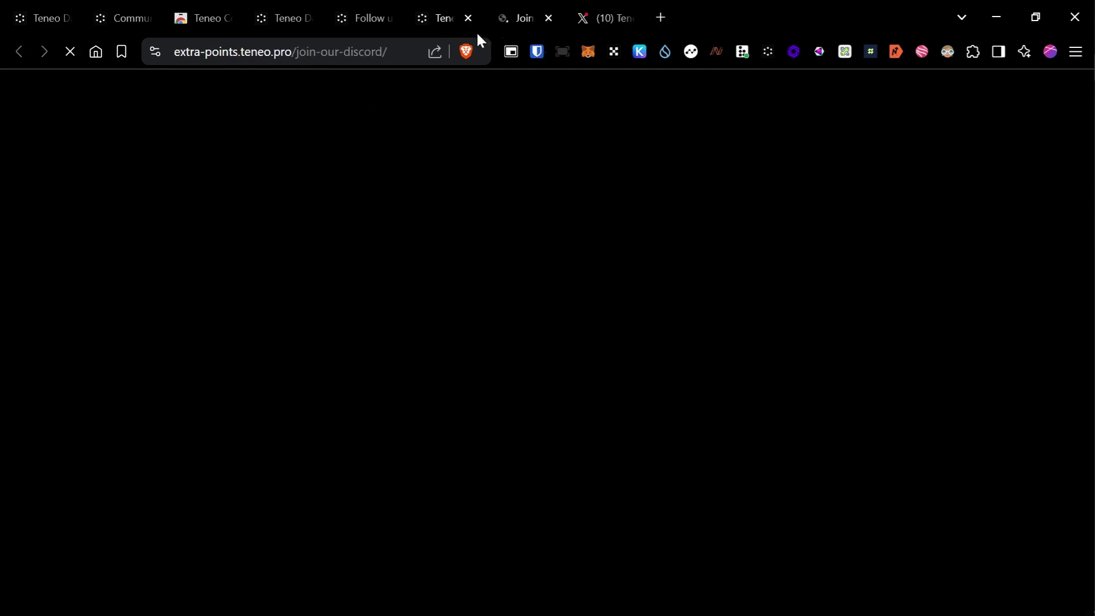
- Verify wallet ownership on the Connect to Discord form by signing and confirming the MetaMask sign-in request
{"action": "left_click", "coordinate": [519, 14]}
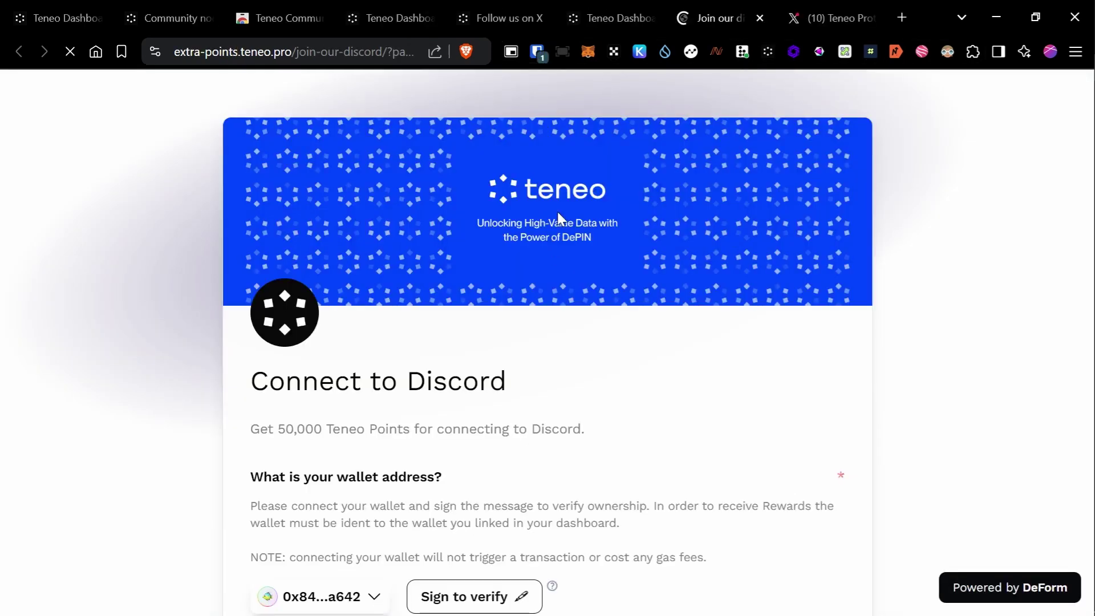
{"action": "scroll", "coordinate": [592, 254], "scroll_direction": "down", "scroll_amount": 3}
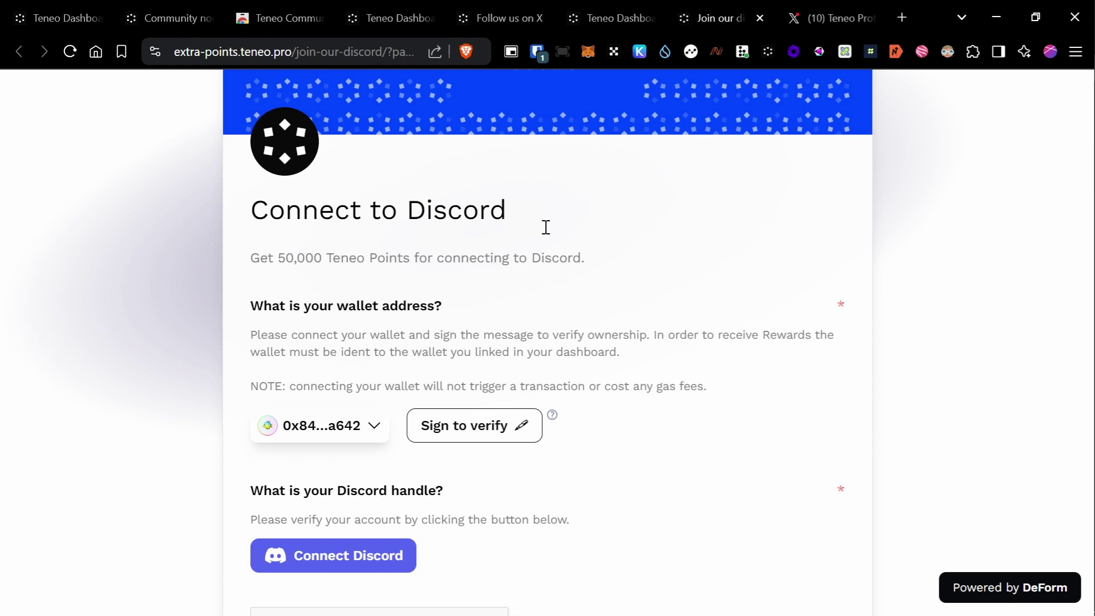
{"action": "scroll", "coordinate": [536, 234], "scroll_direction": "down", "scroll_amount": 3}
{"action": "left_click", "coordinate": [519, 259]}
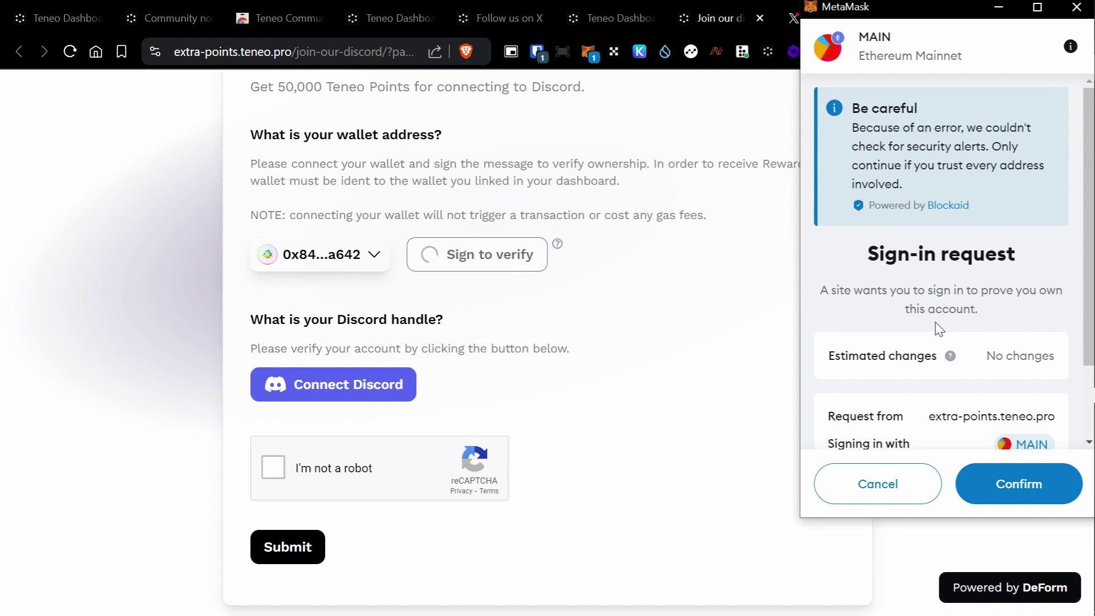
{"action": "scroll", "coordinate": [939, 329], "scroll_direction": "down", "scroll_amount": 2}
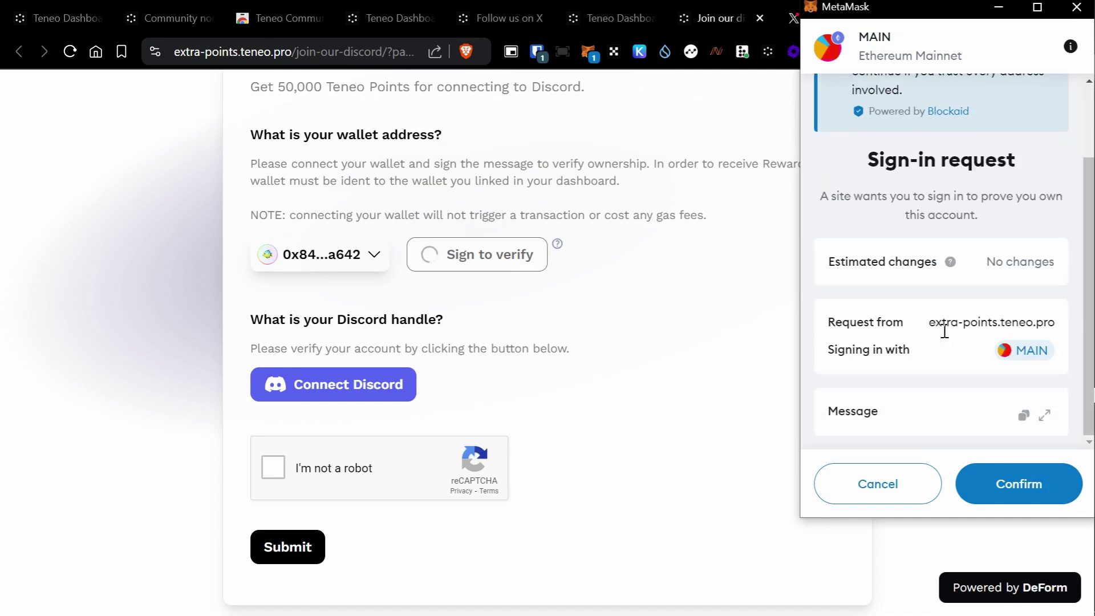
{"action": "left_click", "coordinate": [1011, 486]}
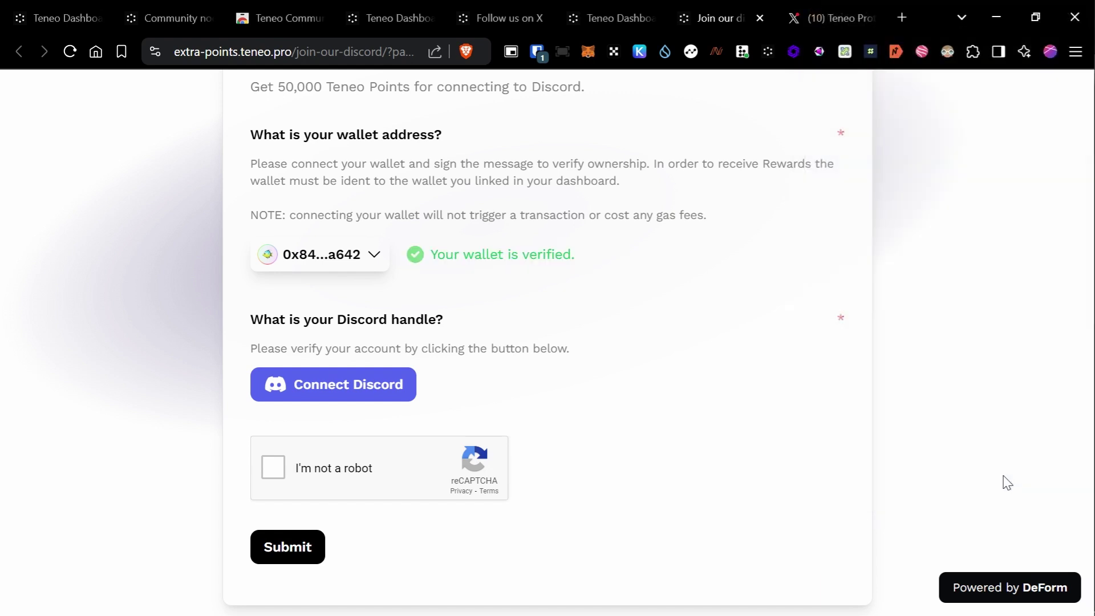
- Connect the Discord account to the form, authorizing DeForm to access it
{"action": "left_click", "coordinate": [349, 386]}
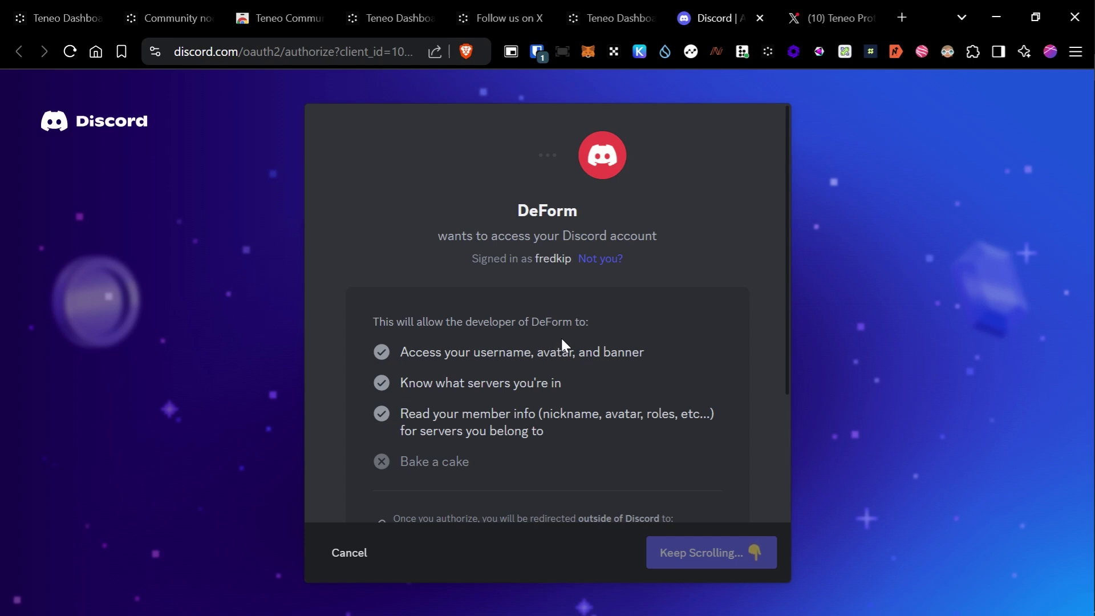
{"action": "scroll", "coordinate": [562, 342], "scroll_direction": "down", "scroll_amount": 3}
{"action": "left_click", "coordinate": [743, 547]}
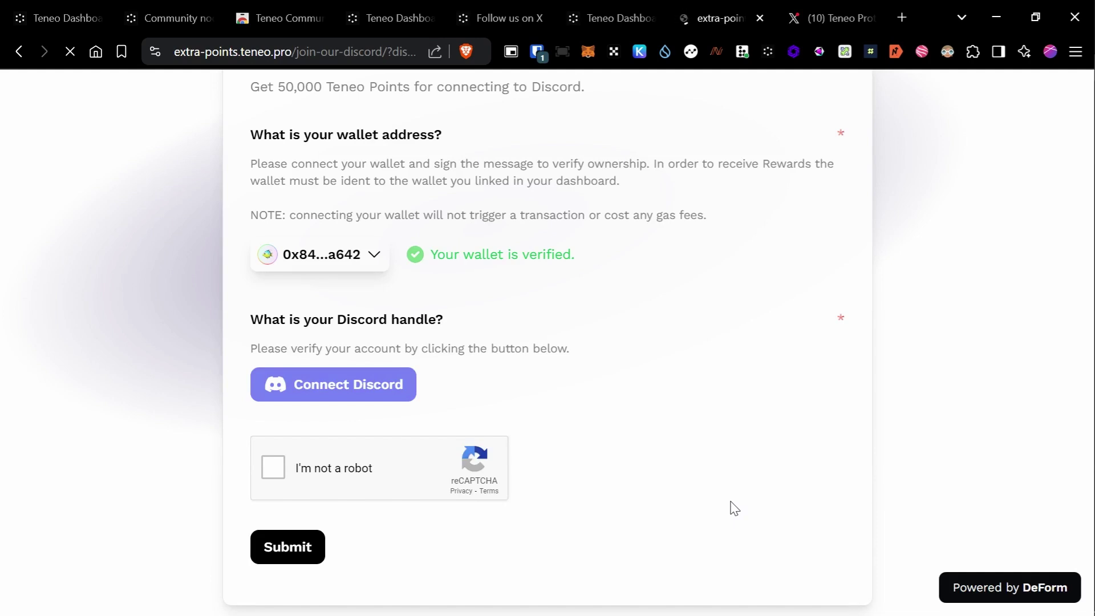
{"action": "right_click", "coordinate": [723, 488]}
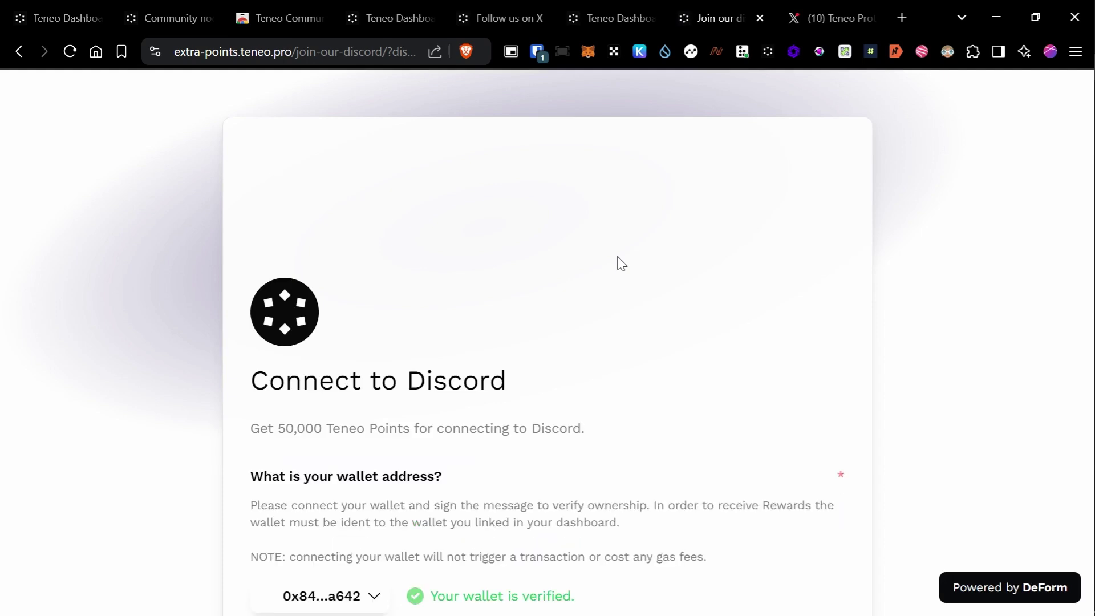
- Open the Teneo Protocol server invite from the form's required membership condition and accept it
{"action": "scroll", "coordinate": [531, 325], "scroll_direction": "down", "scroll_amount": 6}
{"action": "scroll", "coordinate": [516, 347], "scroll_direction": "down", "scroll_amount": 5}
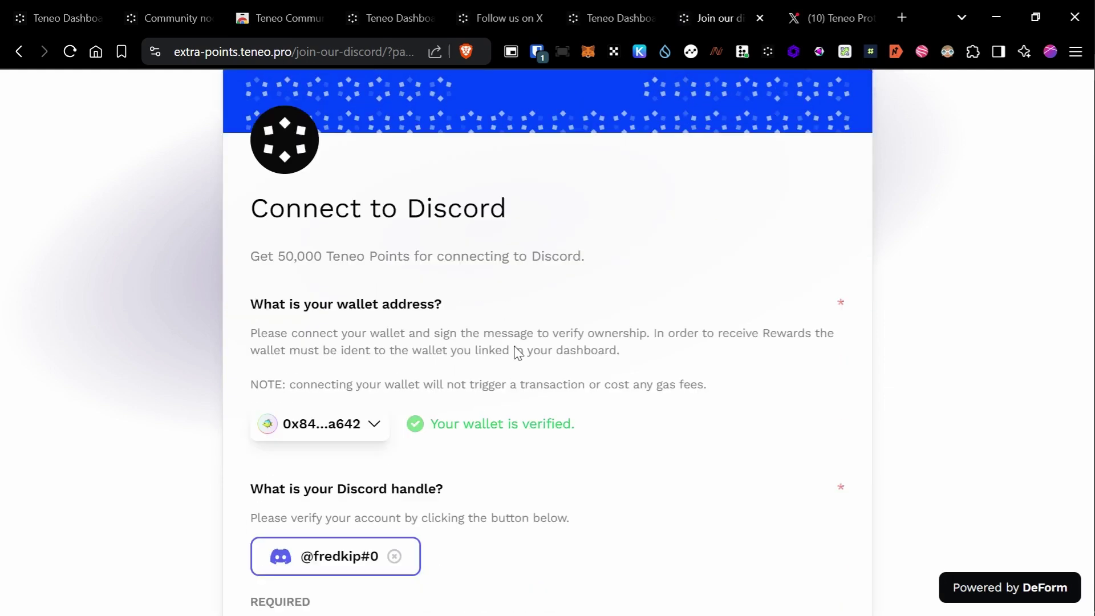
{"action": "scroll", "coordinate": [530, 363], "scroll_direction": "down", "scroll_amount": 3}
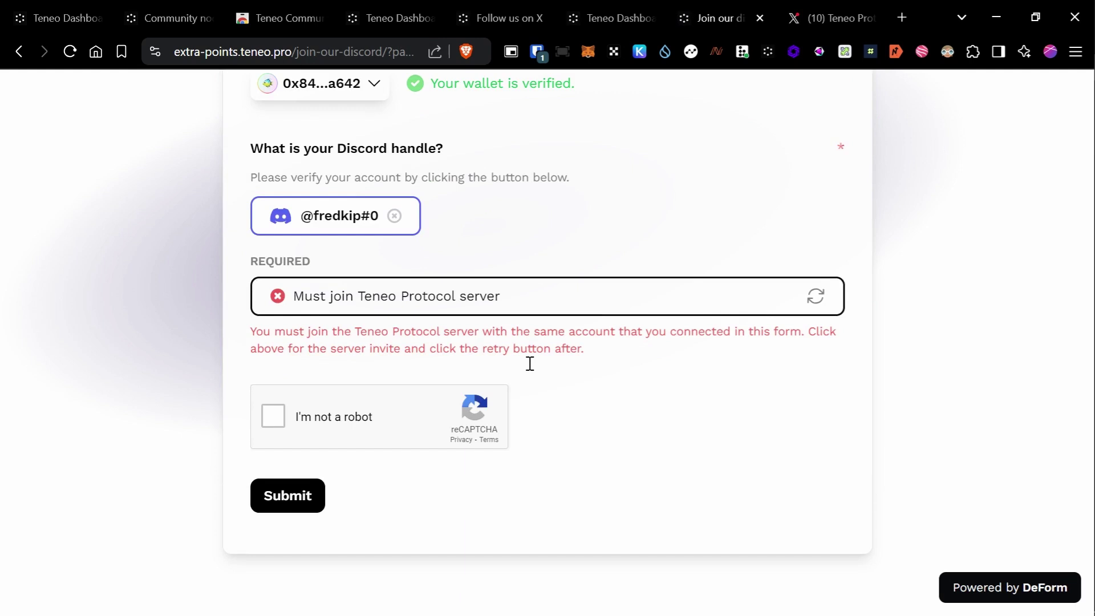
{"action": "left_click", "coordinate": [414, 295]}
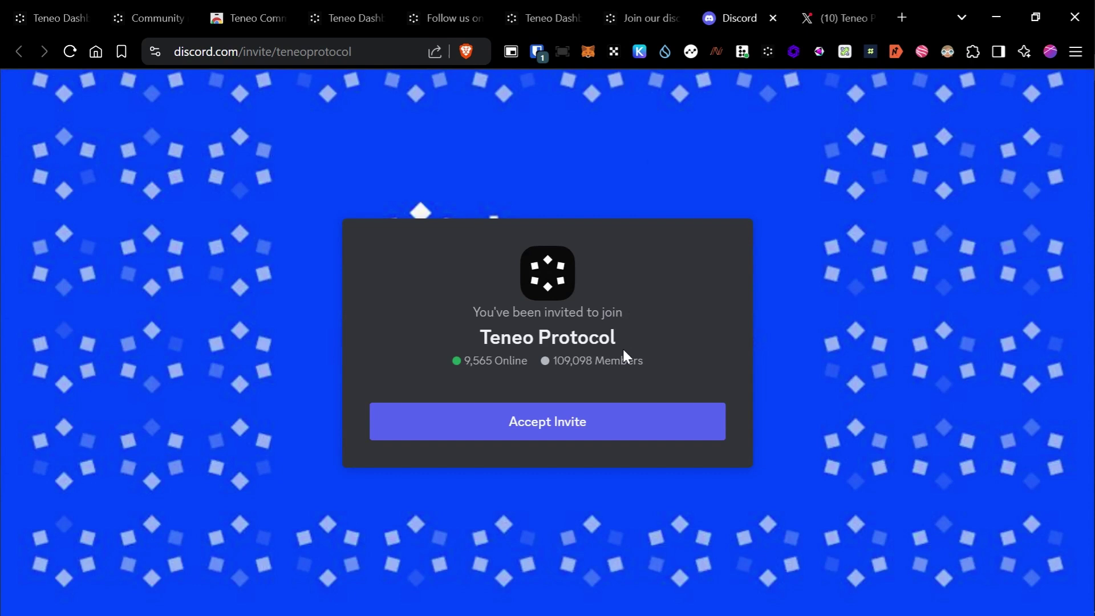
{"action": "left_click", "coordinate": [534, 423]}
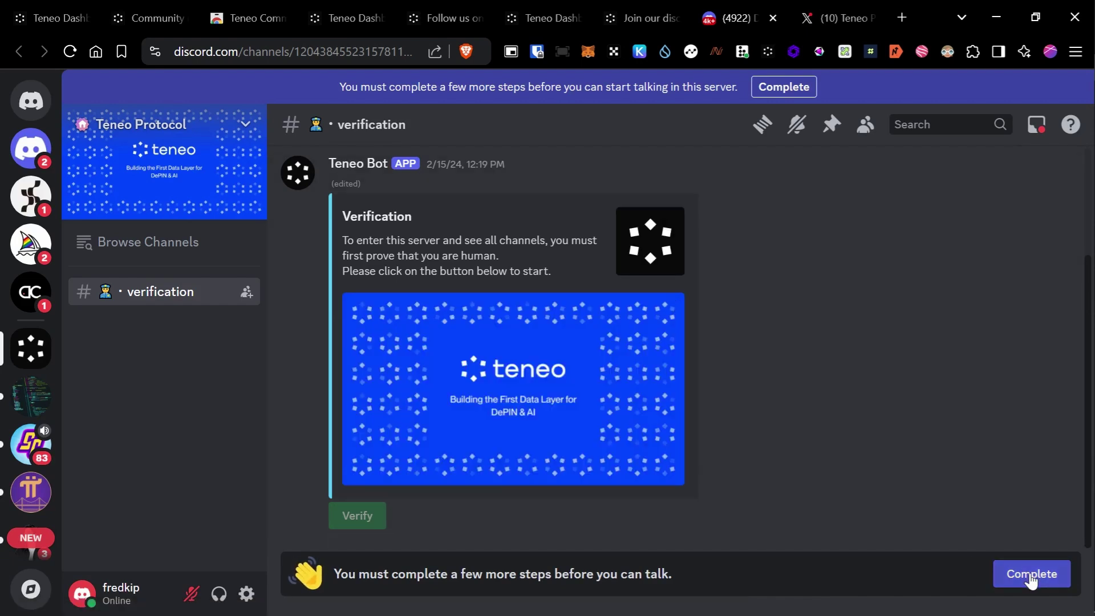
- Complete the server's required entry steps by agreeing to the Teneo Protocol rules and submitting them
{"action": "left_click", "coordinate": [1003, 587]}
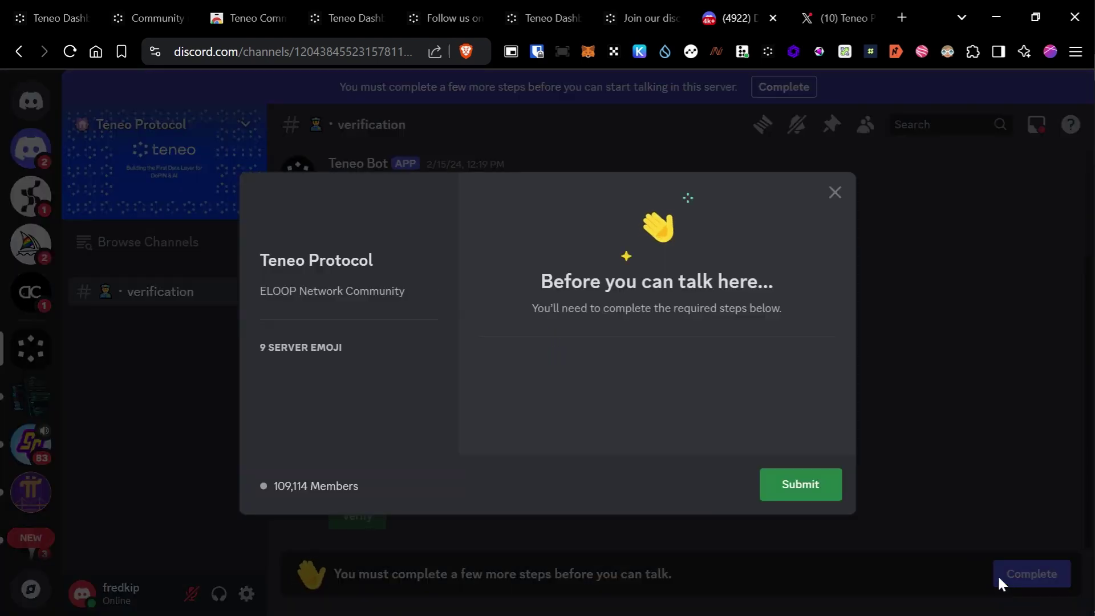
{"action": "scroll", "coordinate": [755, 419], "scroll_direction": "down", "scroll_amount": 3}
{"action": "scroll", "coordinate": [755, 429], "scroll_direction": "down", "scroll_amount": 15}
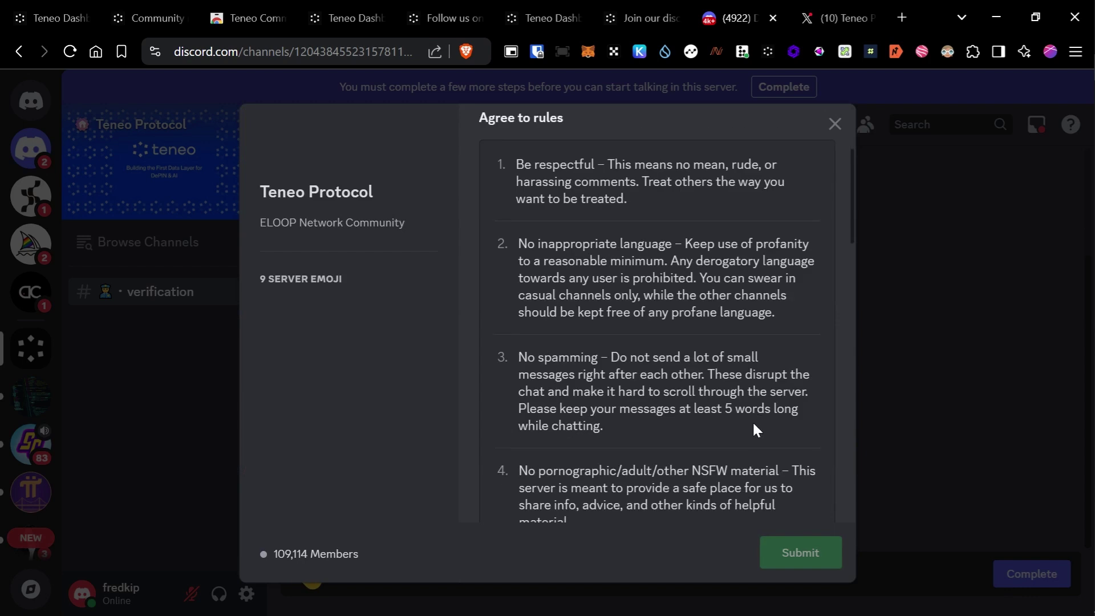
{"action": "scroll", "coordinate": [755, 428], "scroll_direction": "down", "scroll_amount": 6}
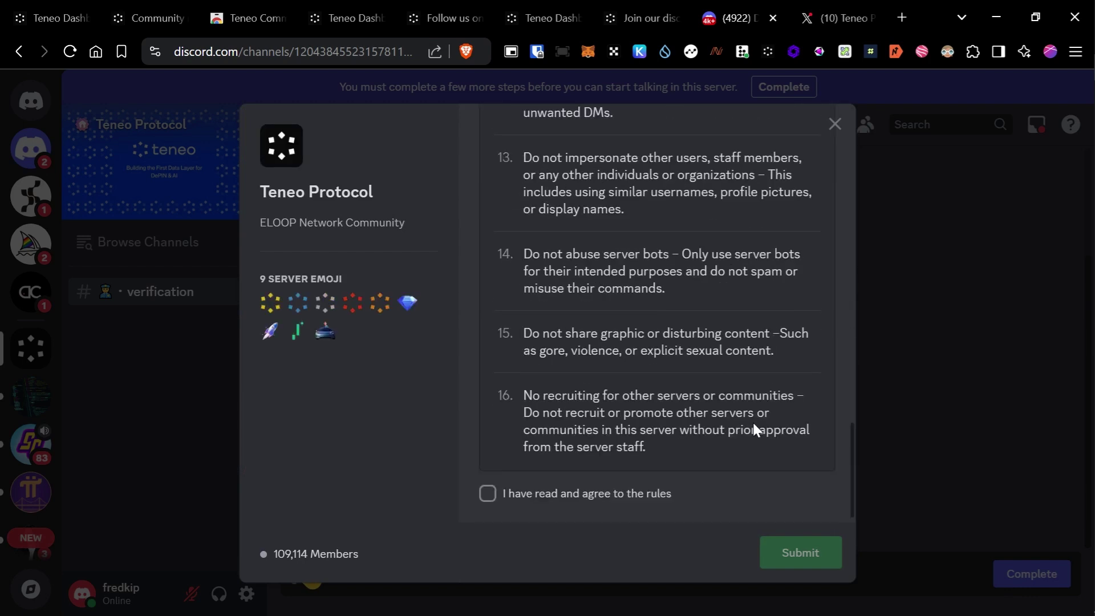
{"action": "left_click", "coordinate": [494, 495]}
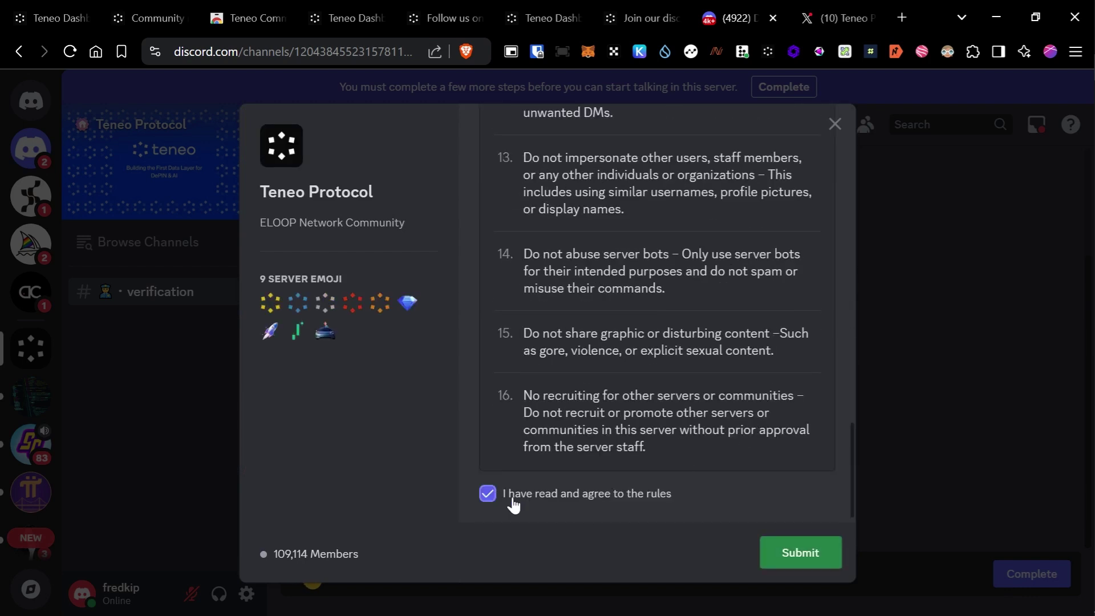
{"action": "left_click", "coordinate": [790, 552]}
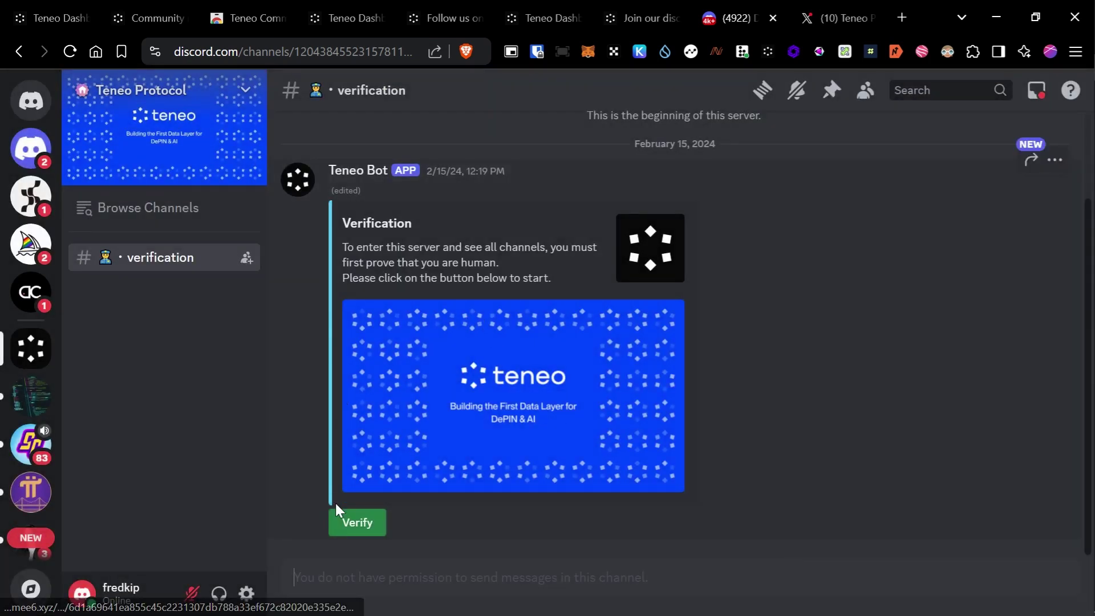
- Start the human verification in the verification channel and solve Teneo Bot's captcha by entering the displayed characters
{"action": "left_click", "coordinate": [358, 535]}
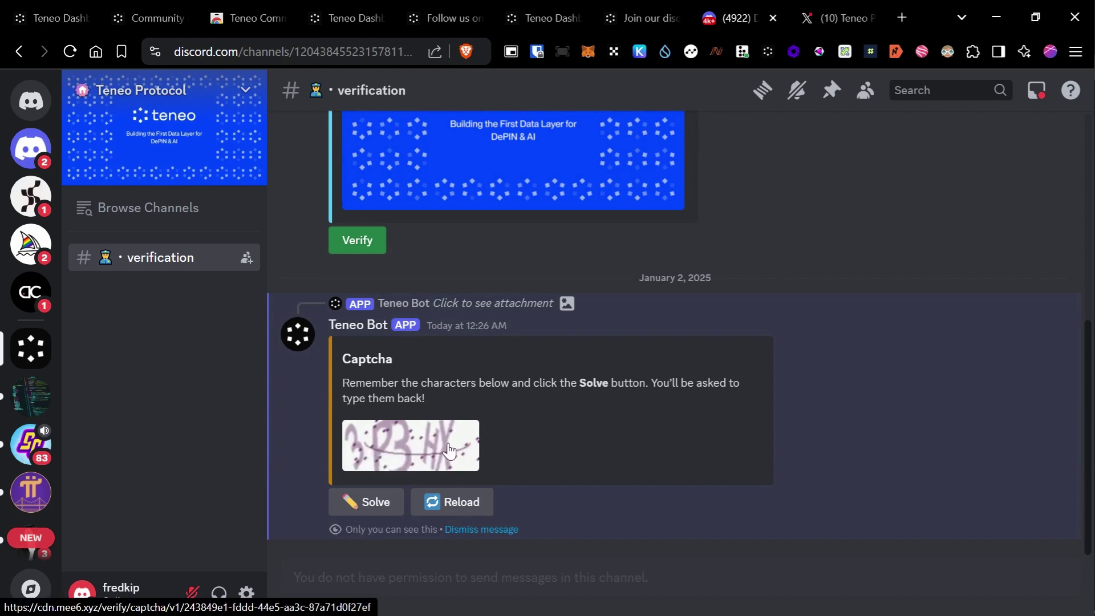
{"action": "left_click", "coordinate": [376, 502]}
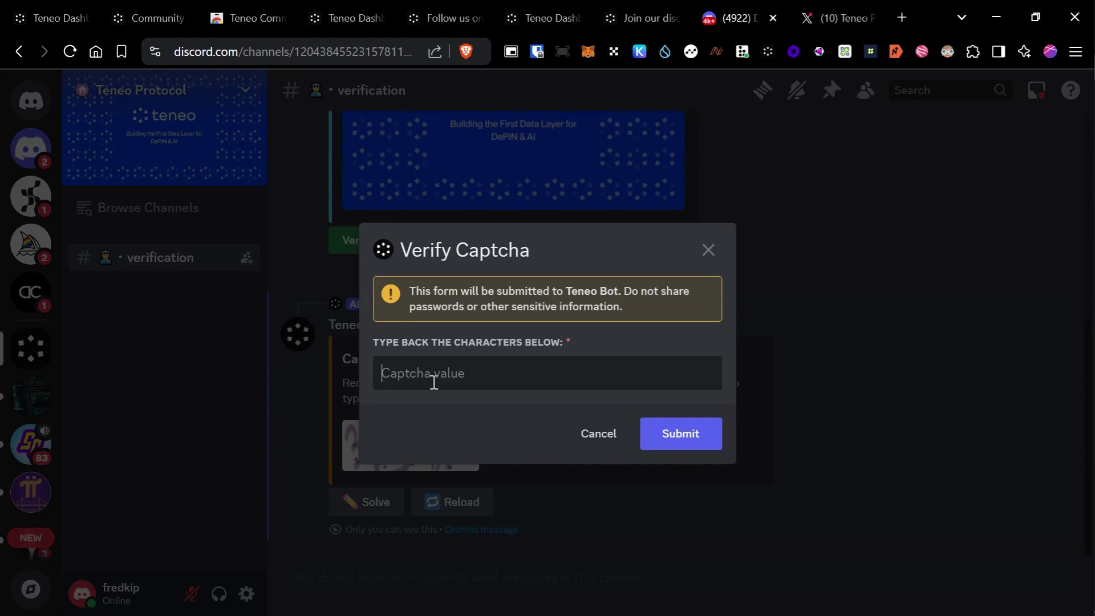
{"action": "type", "text": "3P3HX"}
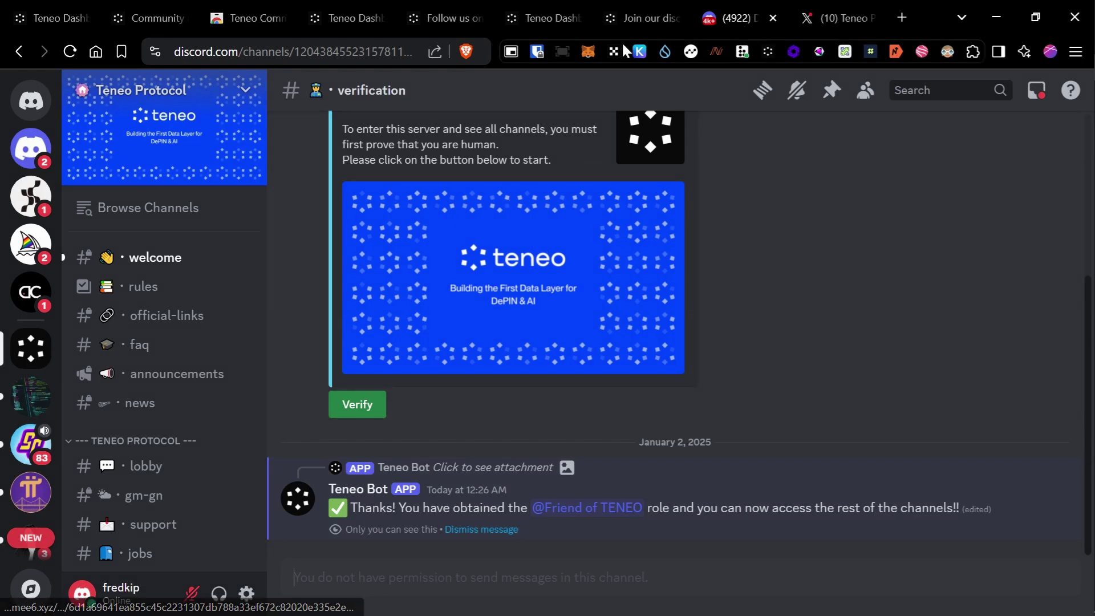
- Recheck the Teneo Protocol server membership on the Connect to Discord form, then pass the I'm not a robot check and submit it
{"action": "left_click", "coordinate": [549, 7]}
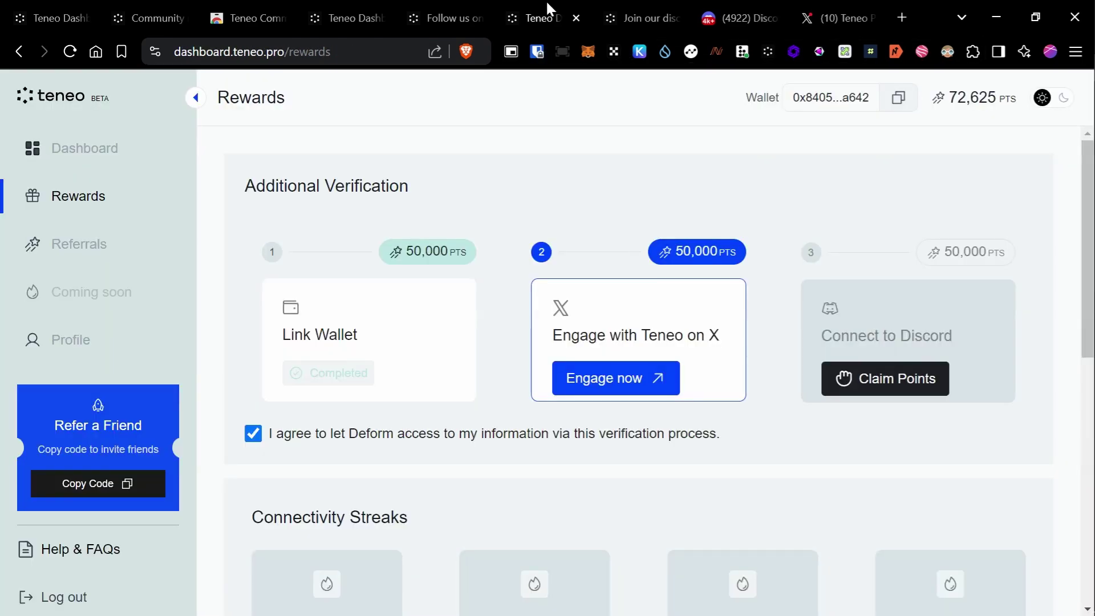
{"action": "left_click", "coordinate": [641, 7]}
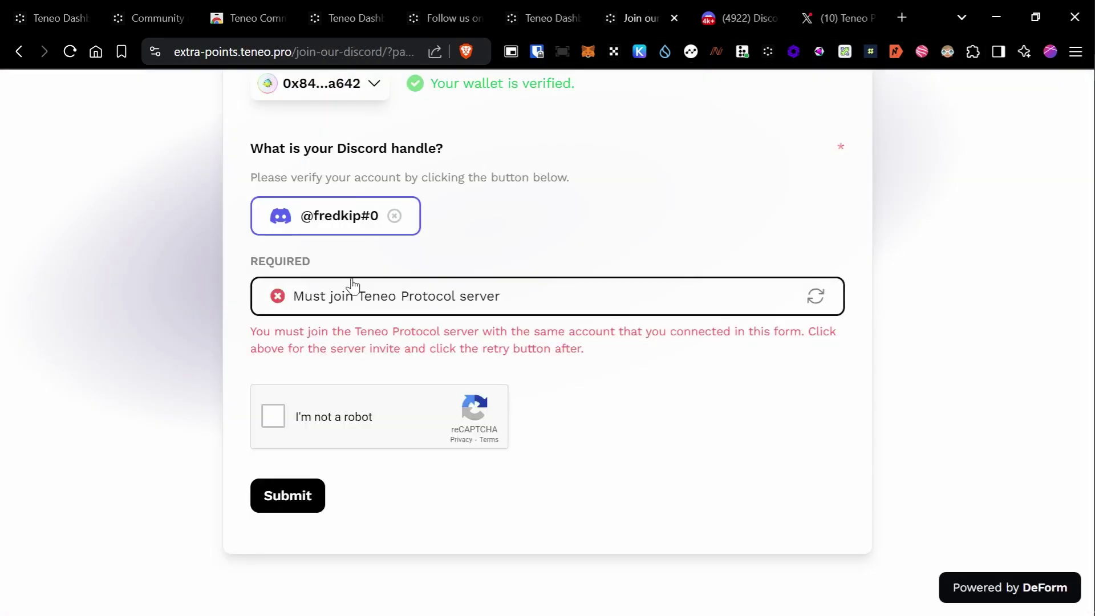
{"action": "left_click", "coordinate": [822, 295]}
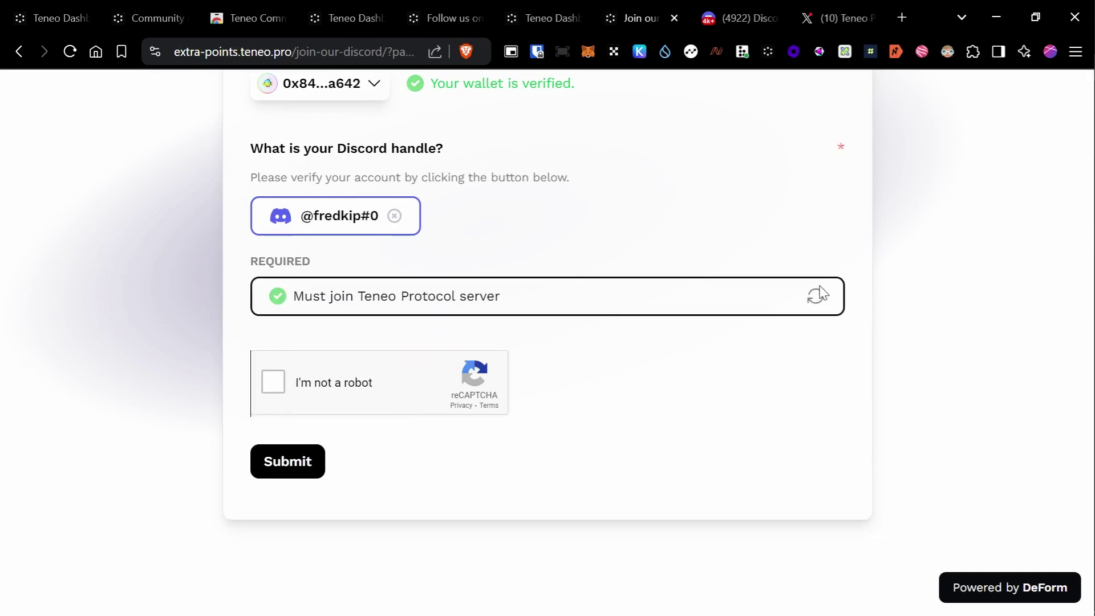
{"action": "left_click", "coordinate": [273, 382]}
{"action": "left_click", "coordinate": [290, 460]}
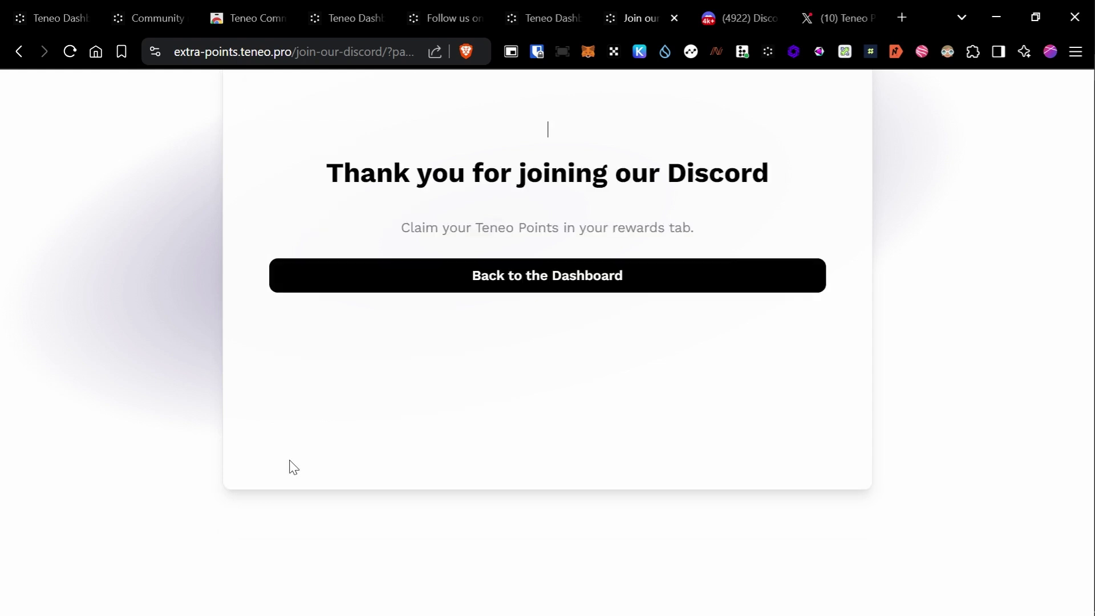
- Return to the dashboard from the Discord thank-you page and claim the 50,000 points for the reopened Connect to Discord task in Rewards
{"action": "left_click", "coordinate": [448, 286]}
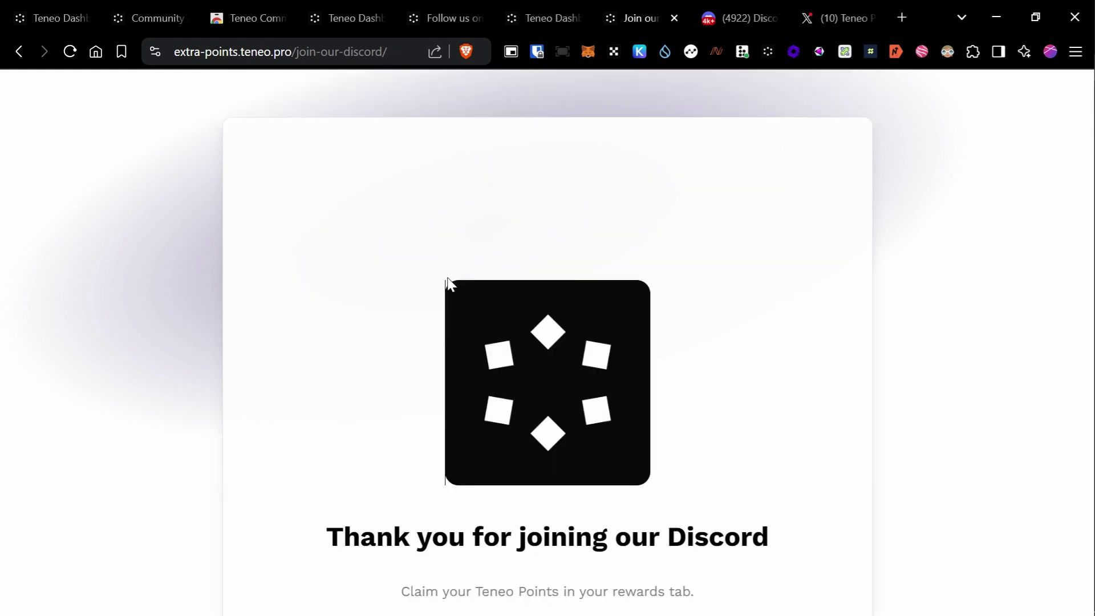
{"action": "scroll", "coordinate": [448, 284], "scroll_direction": "down", "scroll_amount": 5}
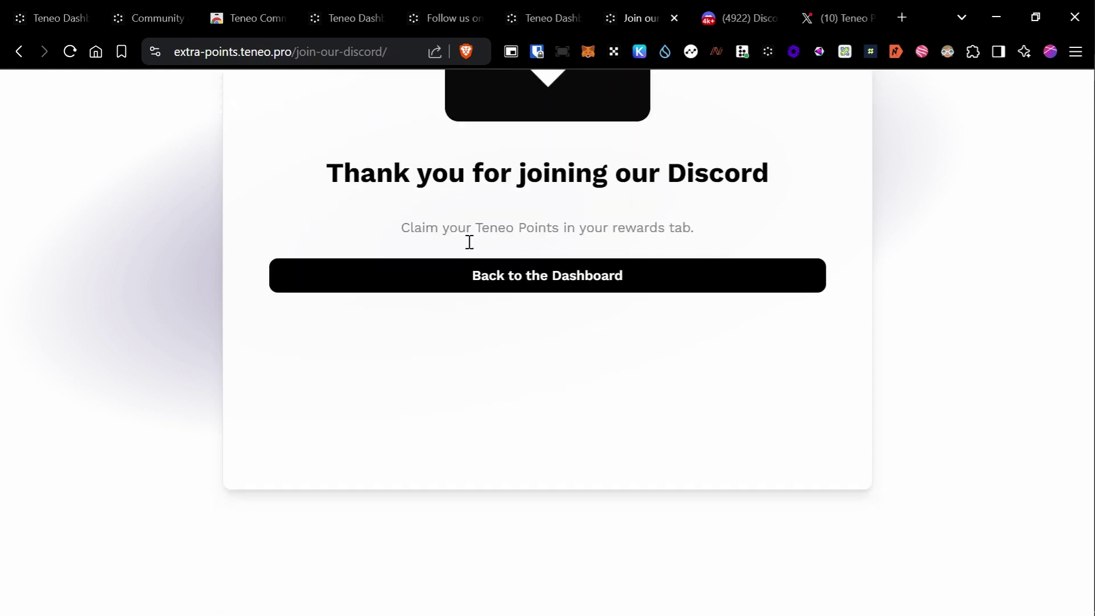
{"action": "left_click", "coordinate": [461, 288]}
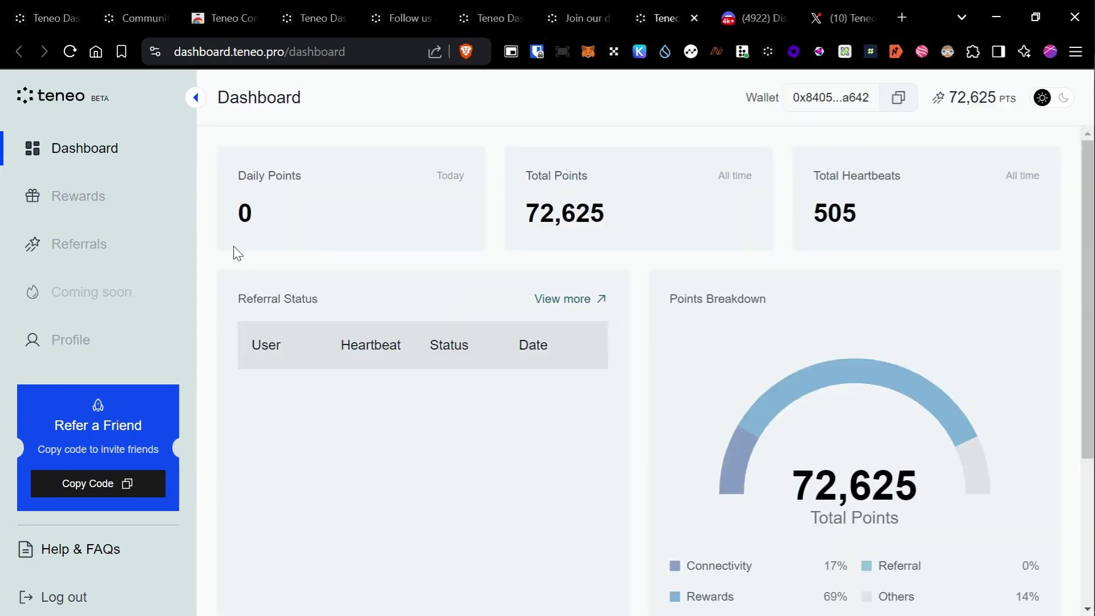
{"action": "left_click", "coordinate": [88, 197]}
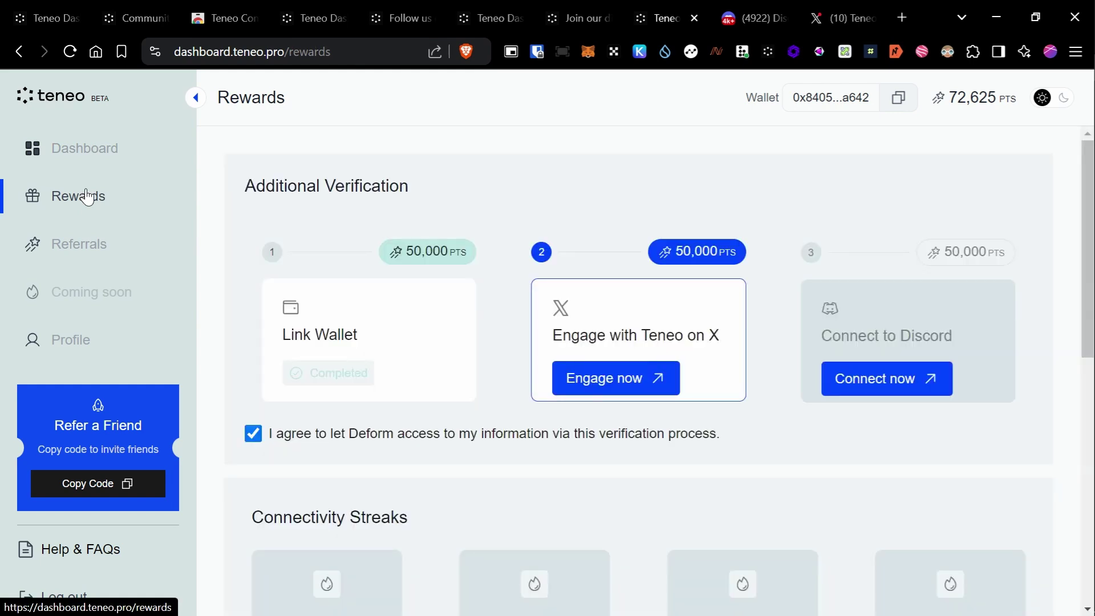
{"action": "left_click", "coordinate": [861, 388]}
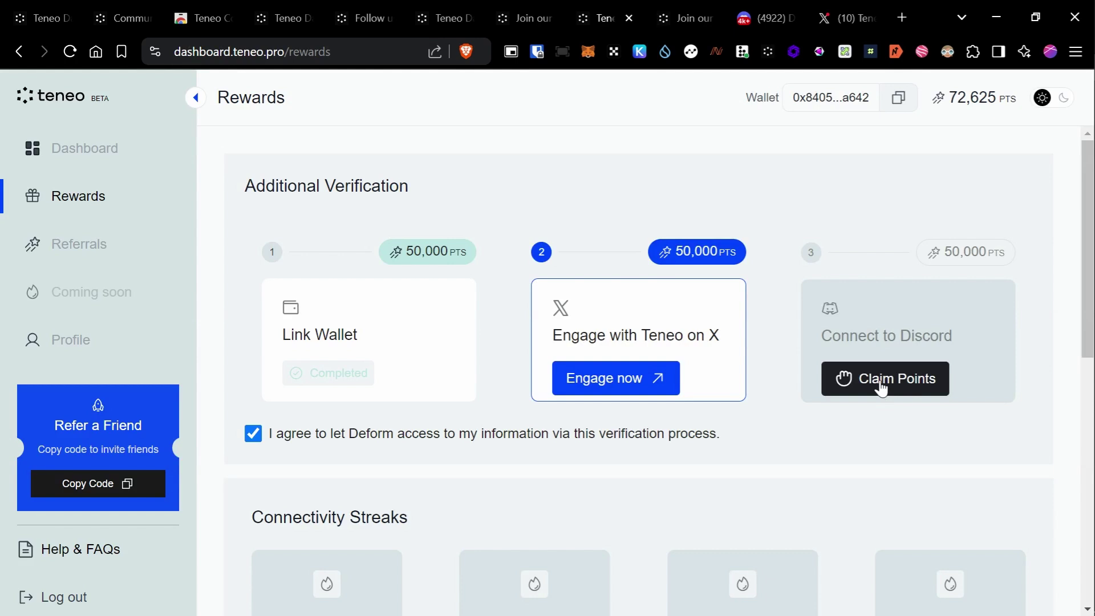
{"action": "left_click", "coordinate": [880, 388]}
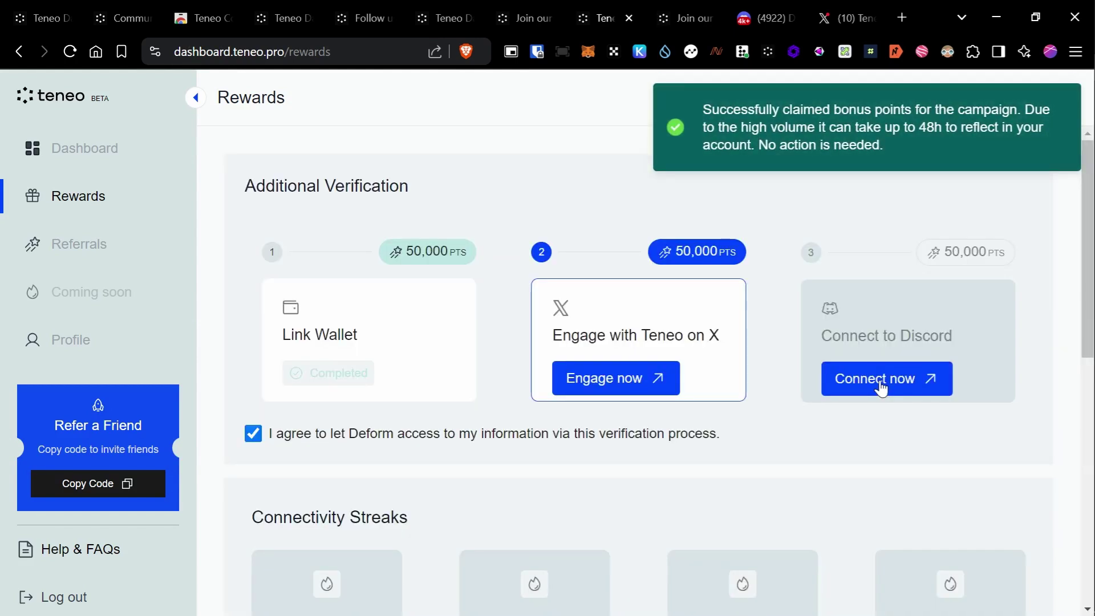
- Go back to the Teneo dashboard and connect the node in the Teneo browser extension
{"action": "left_click", "coordinate": [881, 388]}
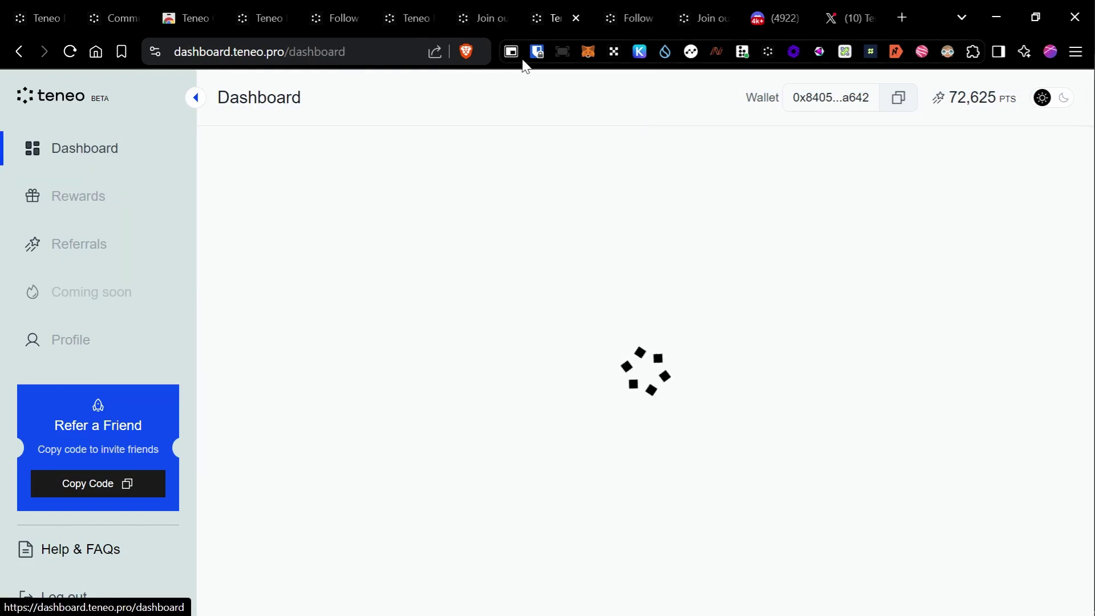
{"action": "left_click", "coordinate": [764, 52]}
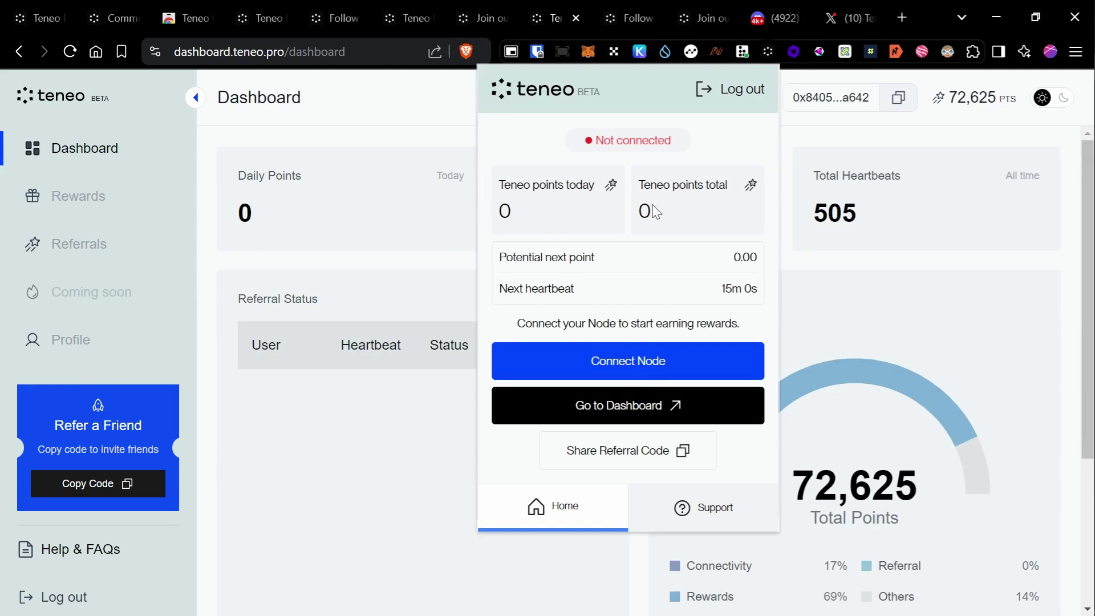
{"action": "left_click", "coordinate": [631, 368]}
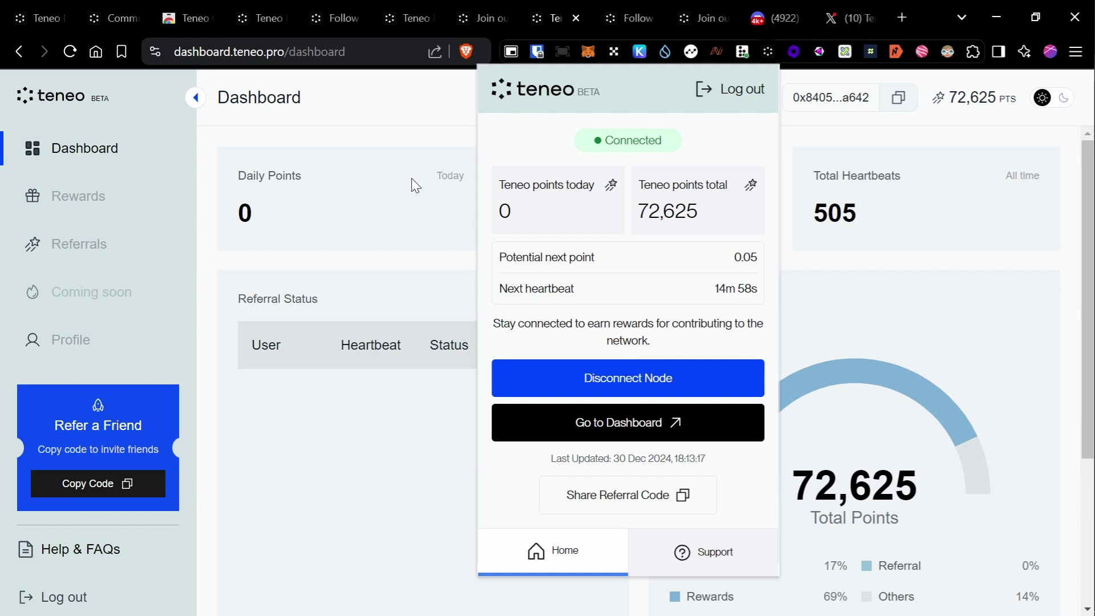
{"action": "left_click", "coordinate": [440, 213]}
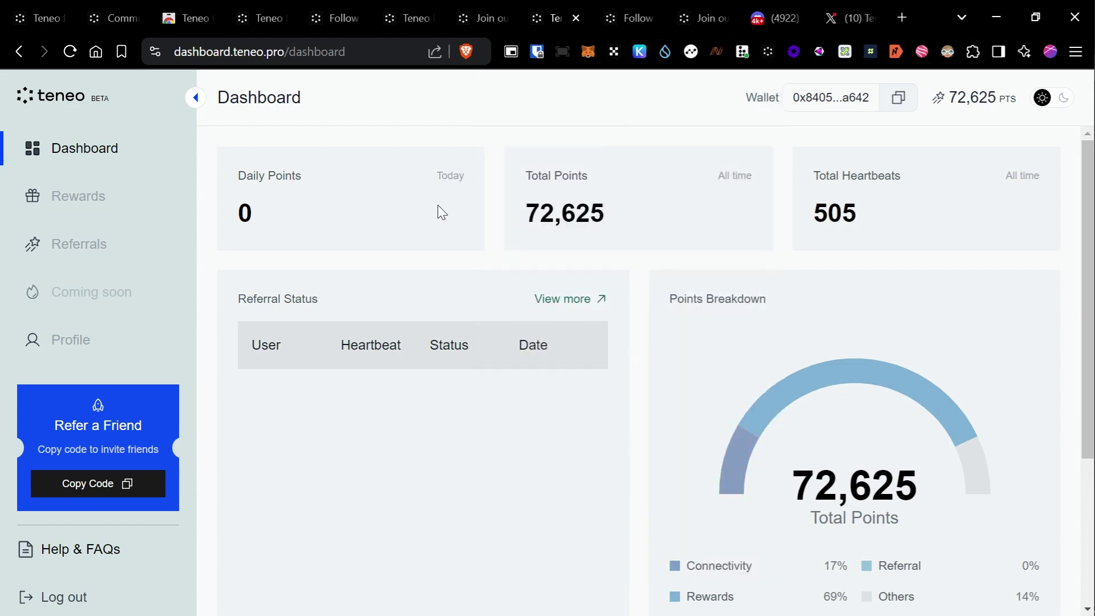